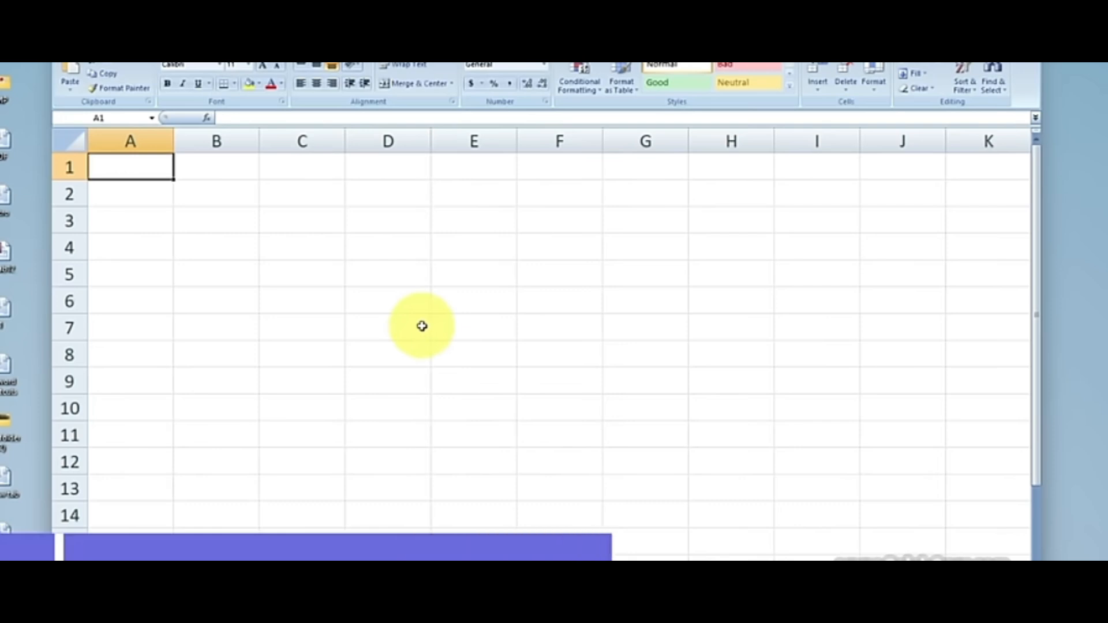
left_click(323, 250)
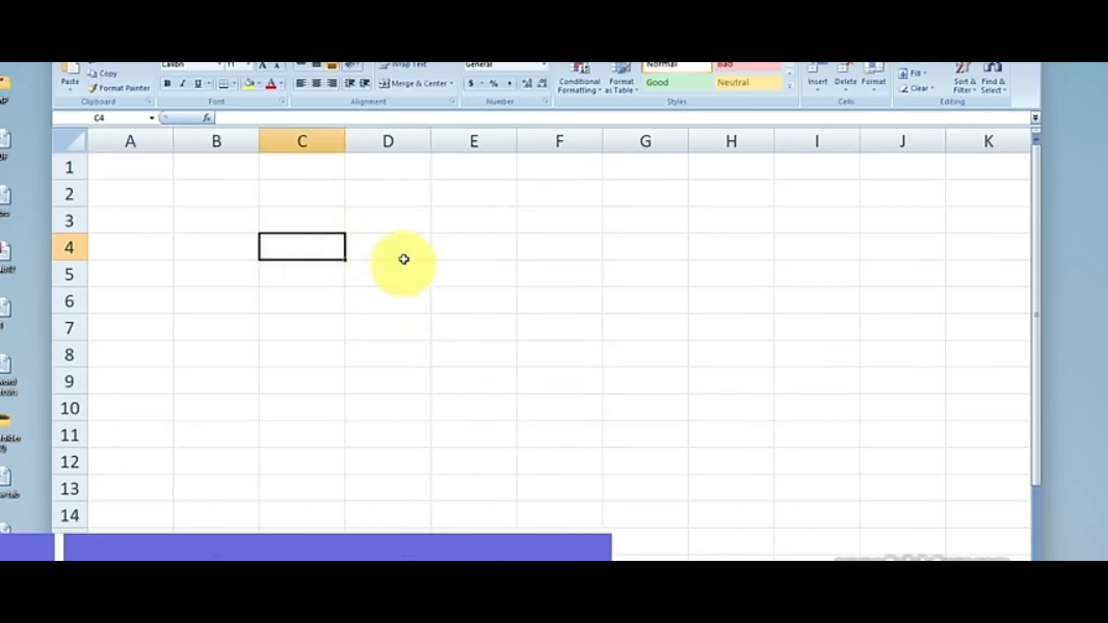
left_click(392, 278)
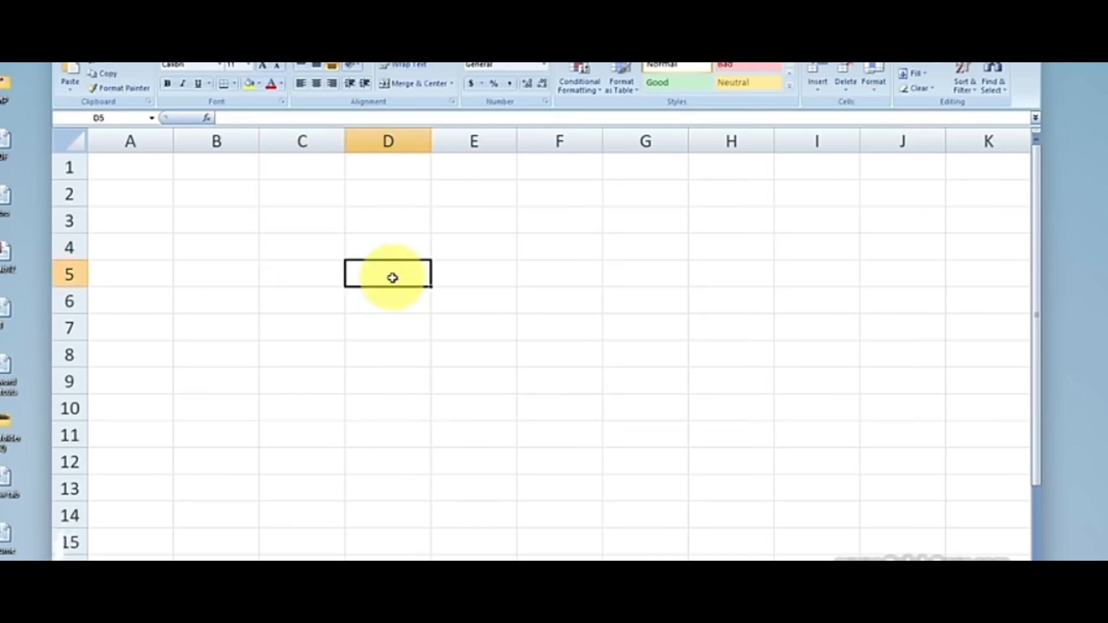
left_click(304, 245)
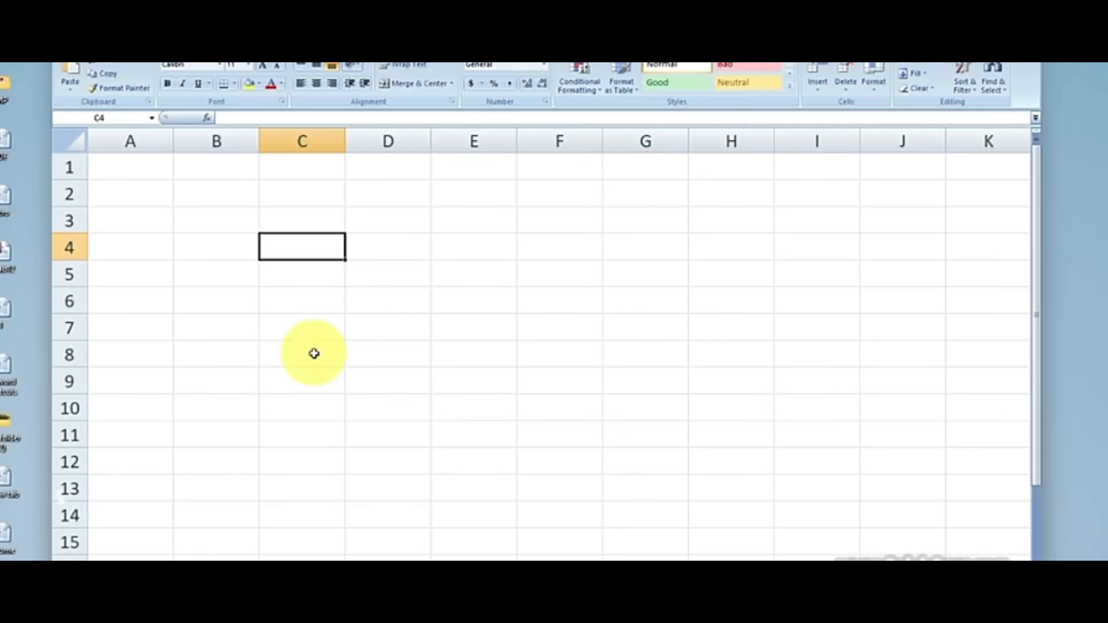
left_click(375, 243)
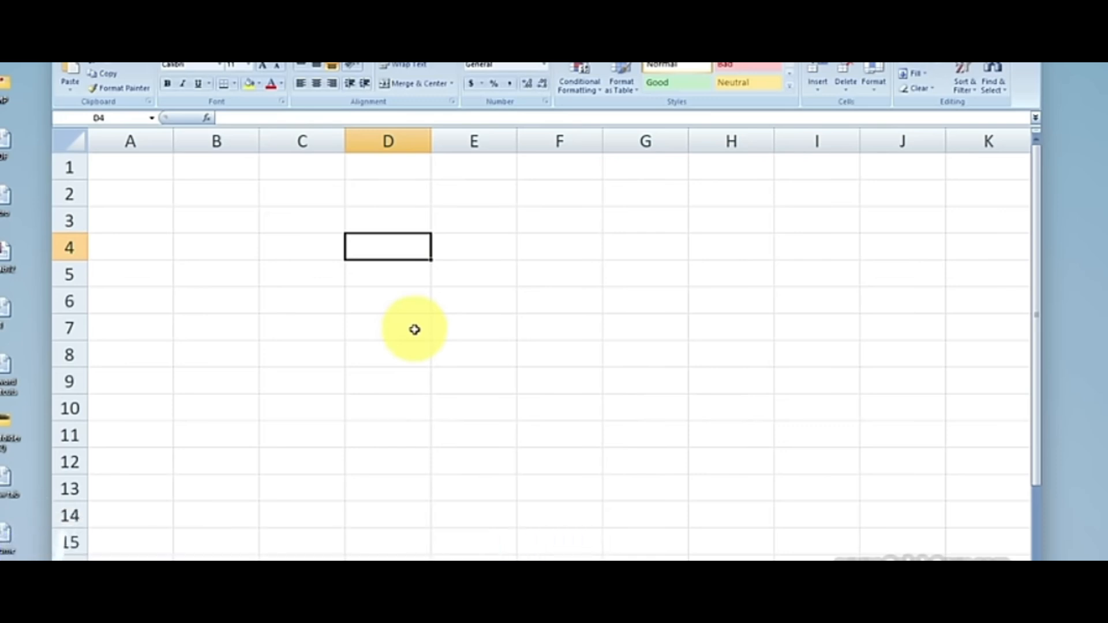
left_click(304, 227)
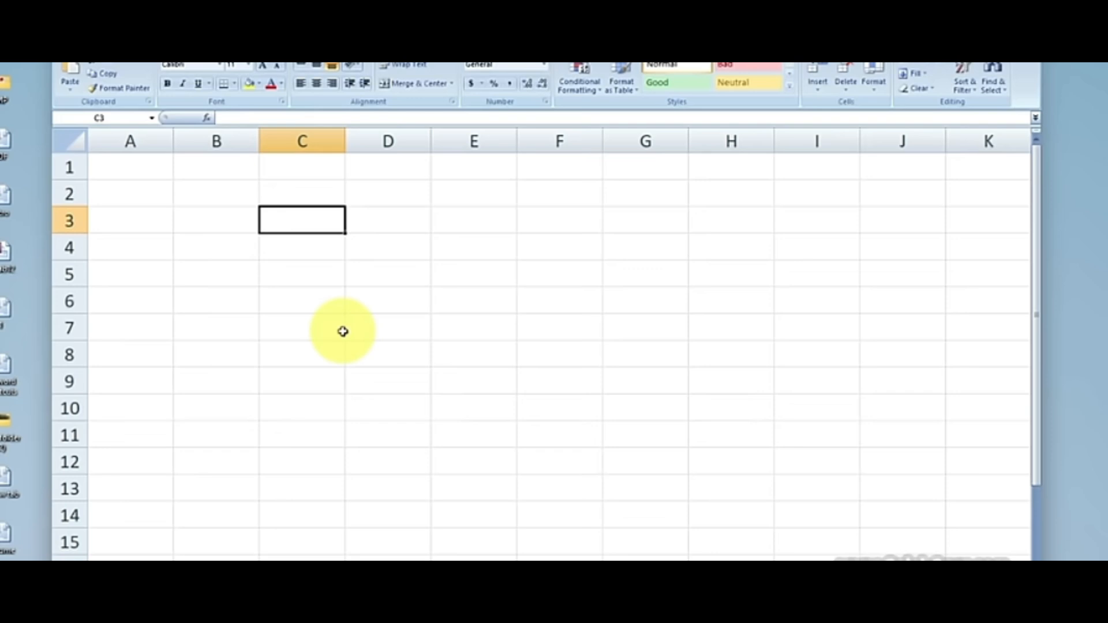
Step: Select the entire row 3, and then select the entire column C instead
left_click(71, 221)
left_click(287, 141)
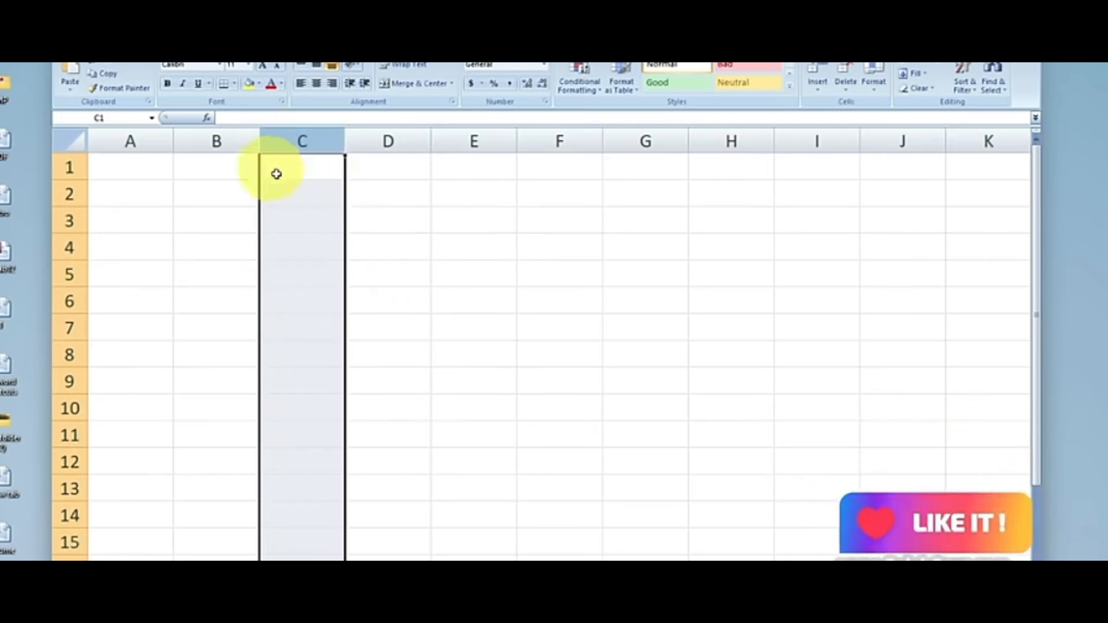
left_click(375, 185)
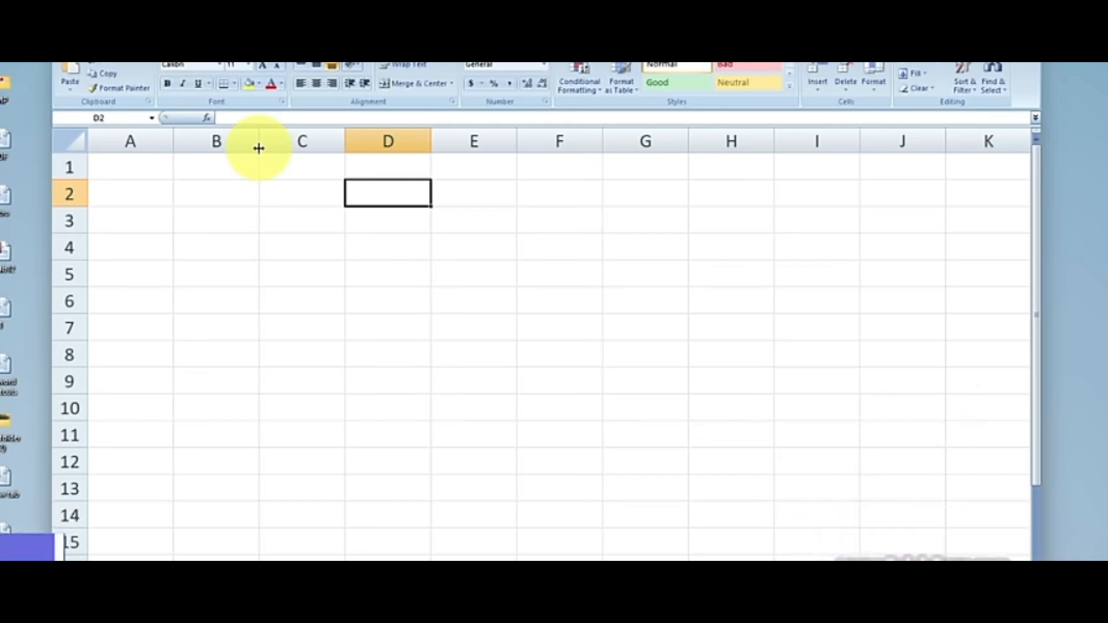
Step: Widen column B to about 15.14 (111 pixels)
left_click_drag(259, 148, 259, 149)
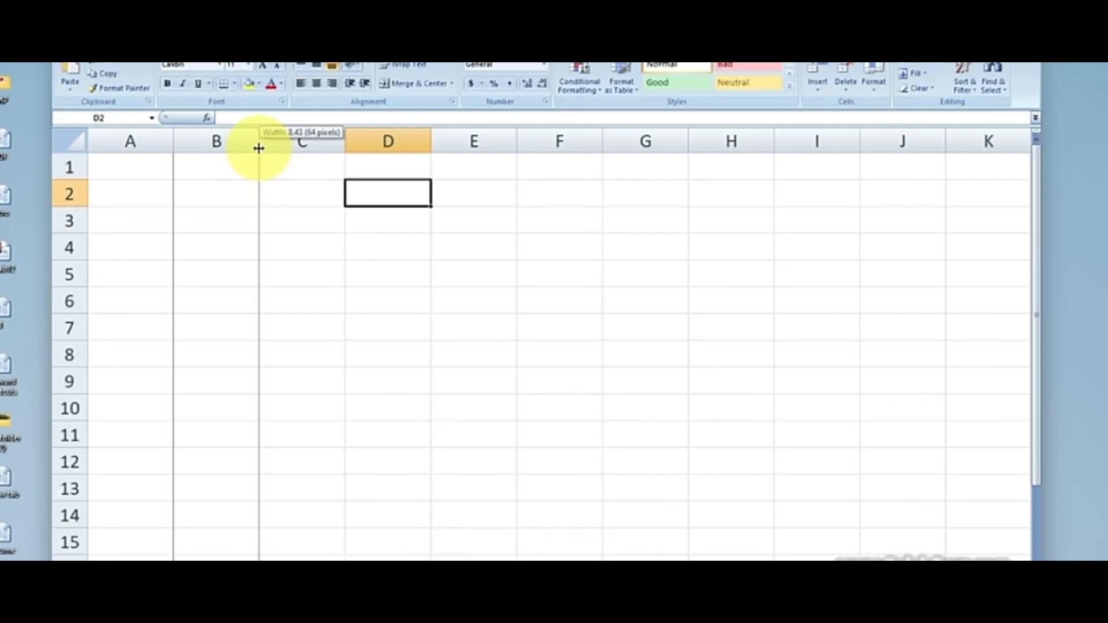
left_click_drag(258, 148, 322, 167)
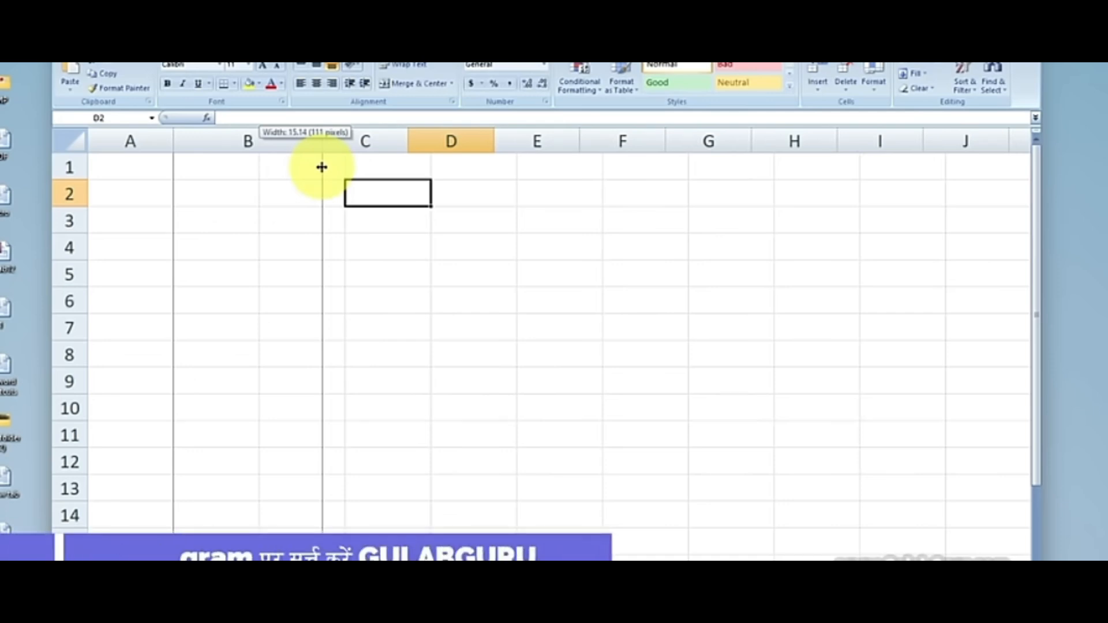
left_click_drag(321, 167, 322, 167)
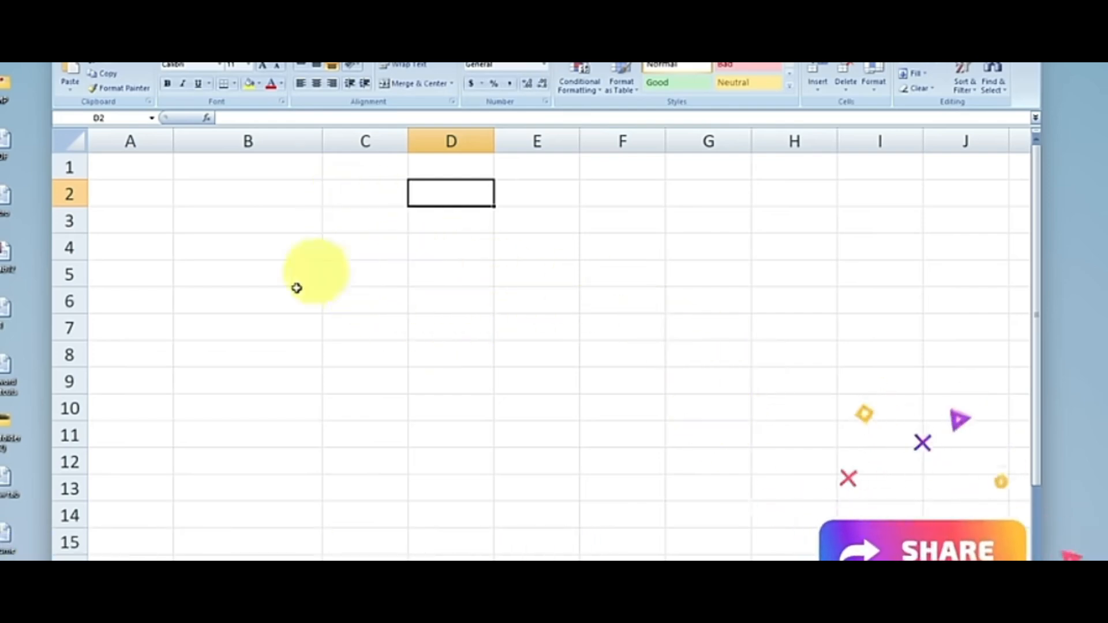
Step: Select columns B through H and narrow them together to a width of about 2.71 (24 pixels)
left_click(253, 140)
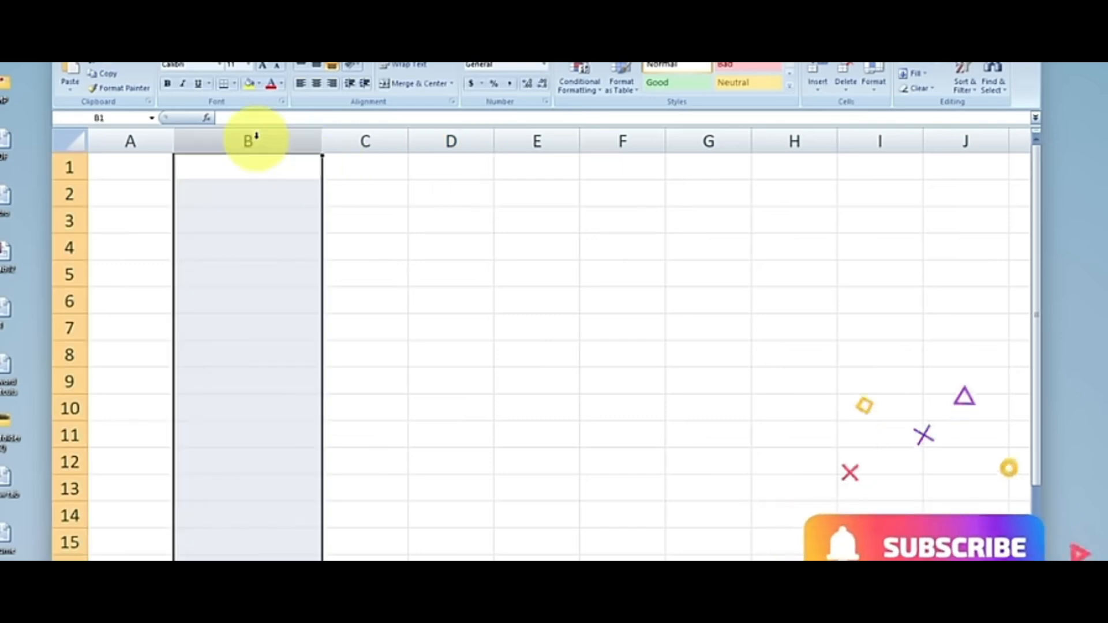
left_click(792, 141, "shift")
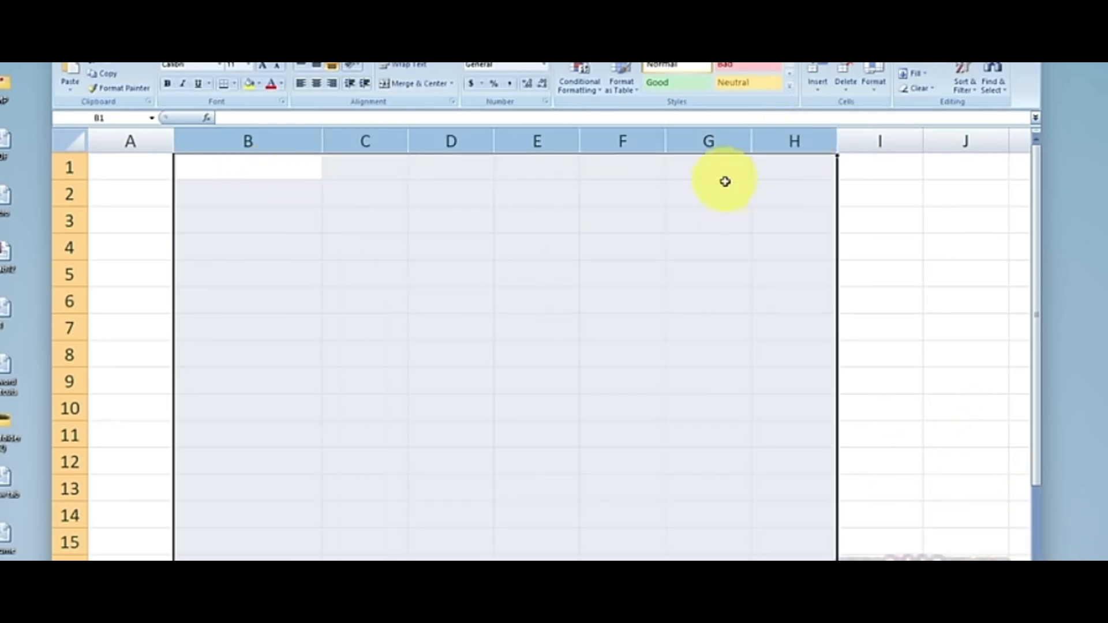
left_click_drag(837, 137, 837, 138)
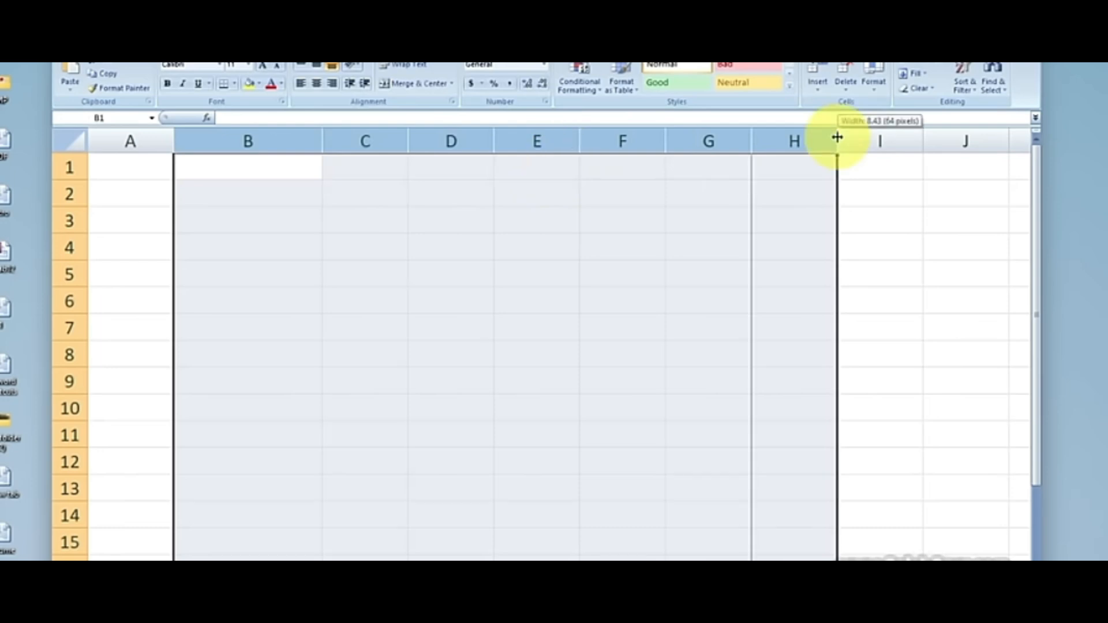
left_click_drag(837, 137, 780, 148)
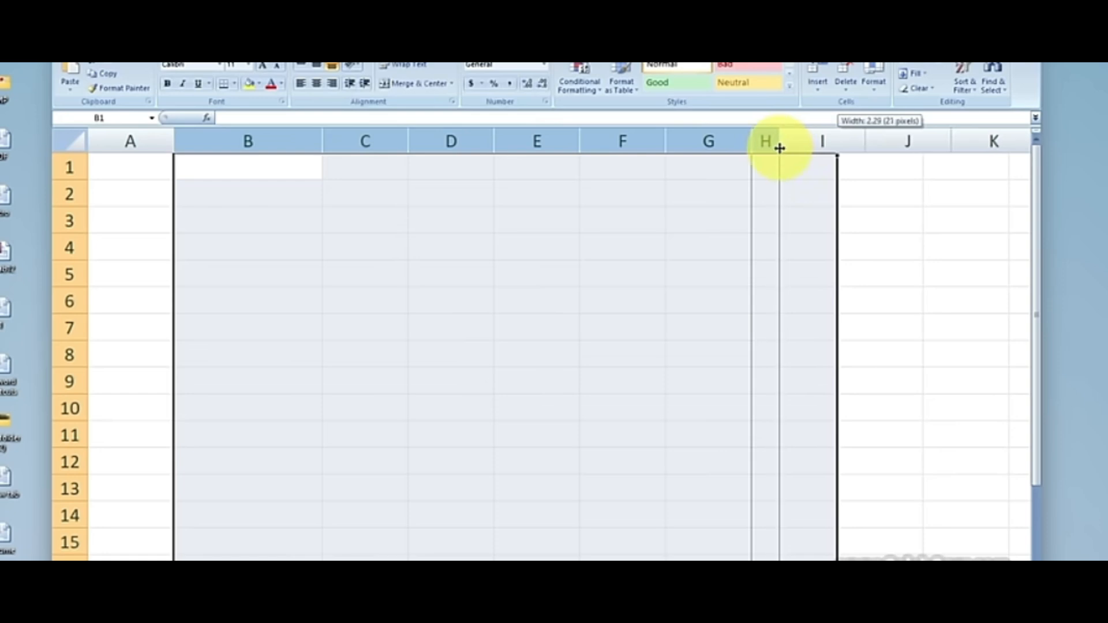
mouse_move(779, 148)
left_mouse_down()
mouse_move(797, 148)
mouse_move(783, 152)
left_mouse_up()
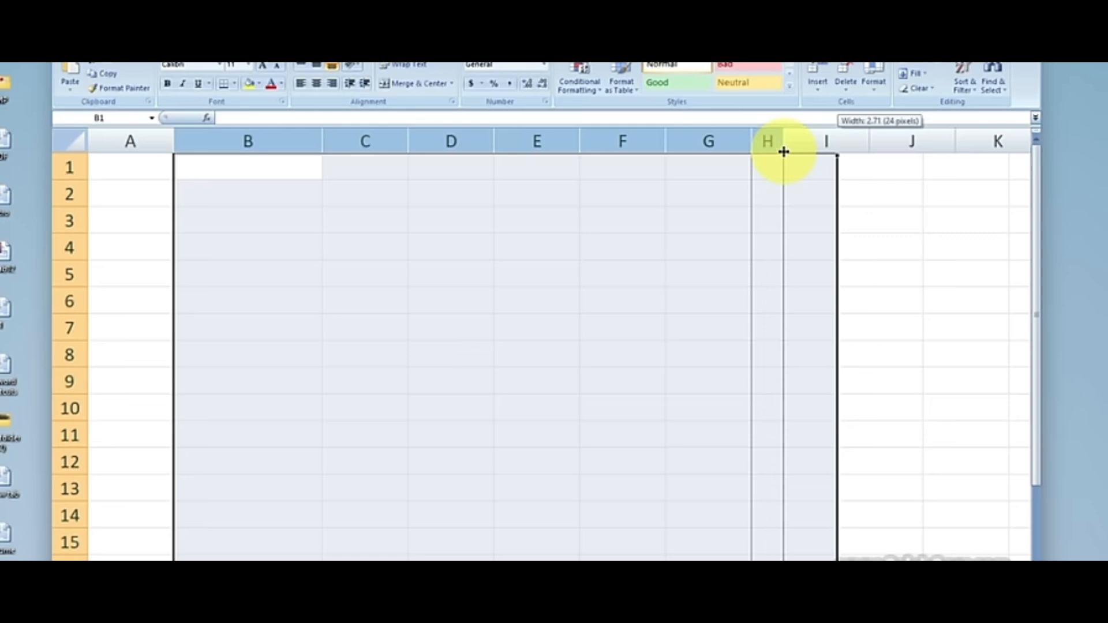
left_click_drag(783, 152, 784, 152)
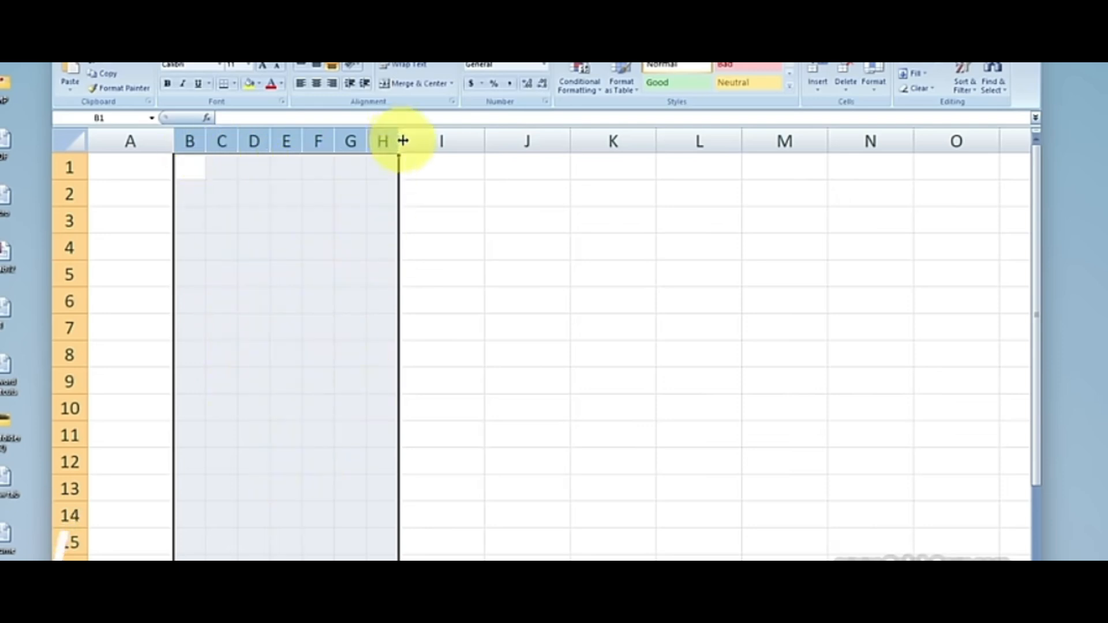
Step: Try making columns B through H much wider together, and undo both this widening and the earlier narrowing
left_click_drag(399, 140, 775, 166)
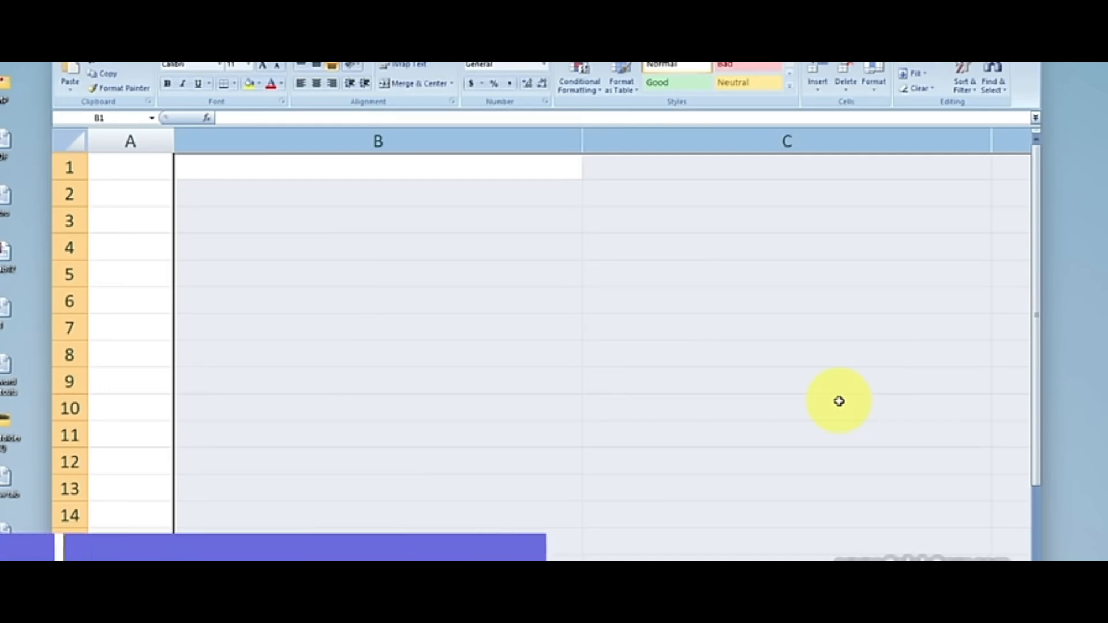
key("ctrl+z")
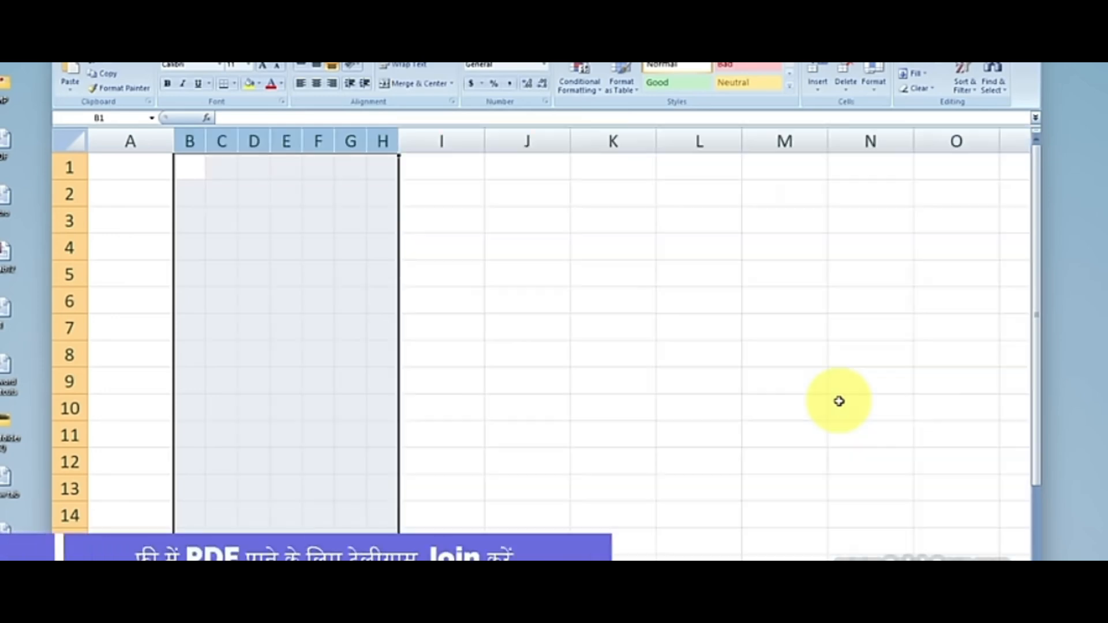
key("ctrl+y")
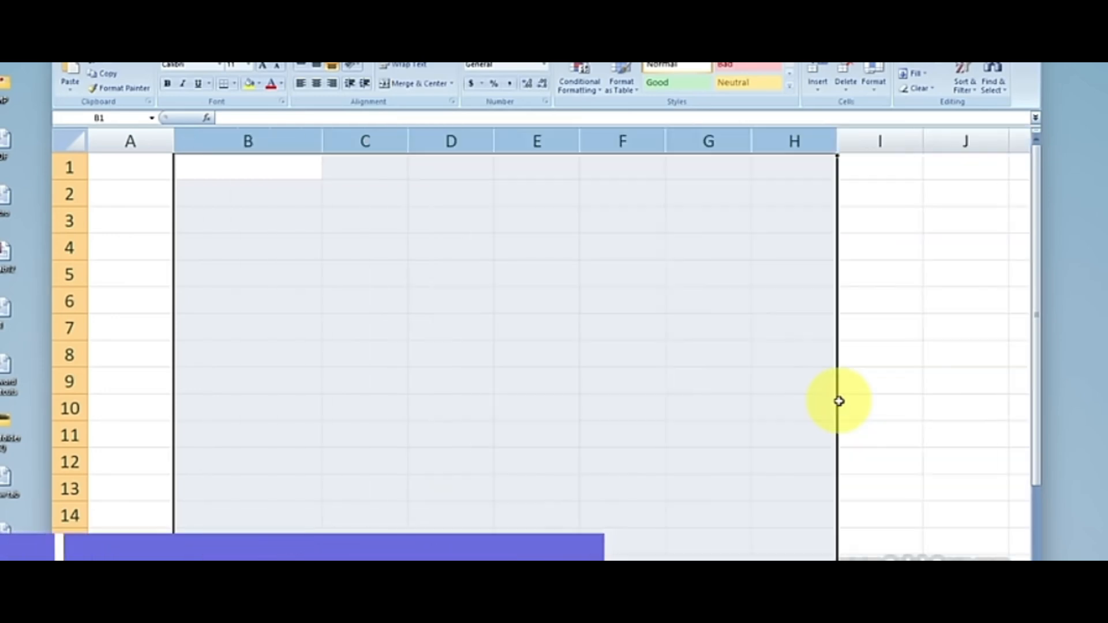
left_click(757, 386)
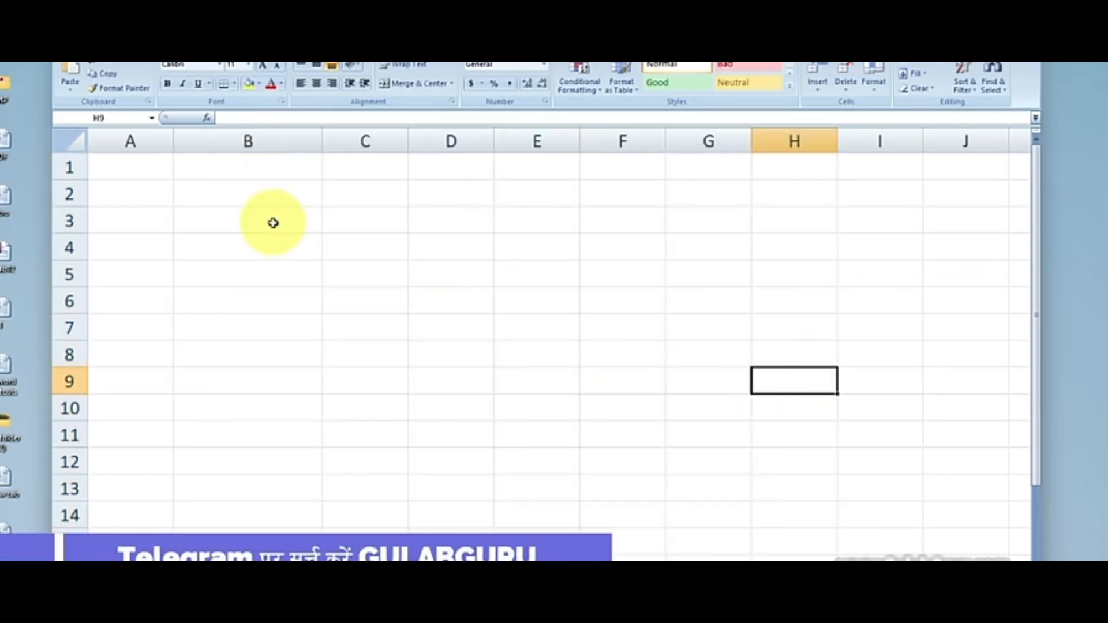
left_click(69, 274)
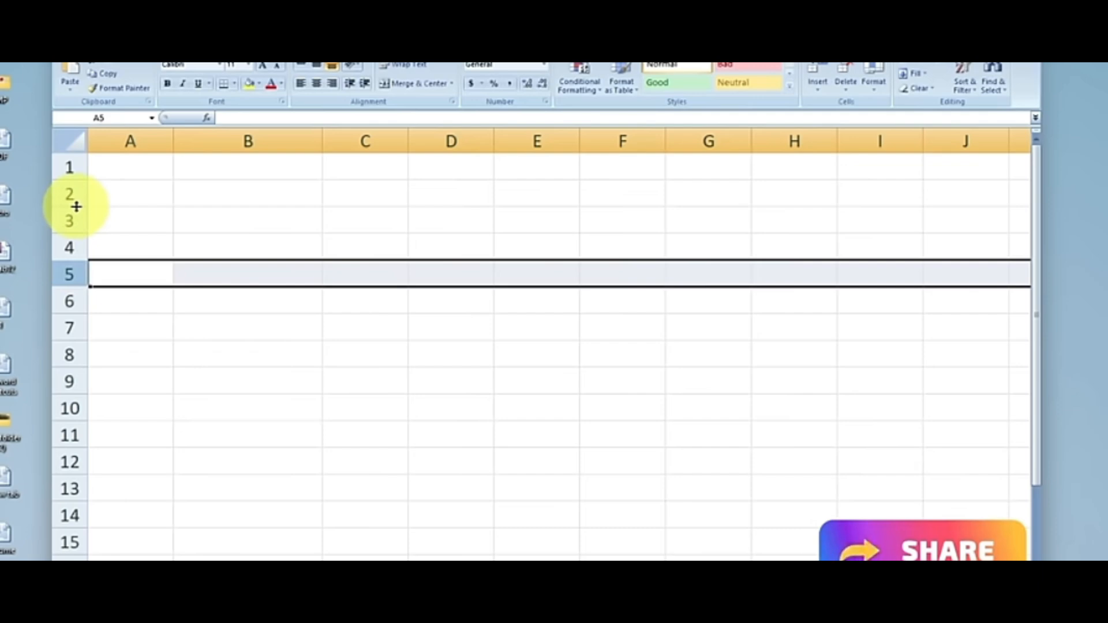
left_click(142, 206)
left_click(193, 220)
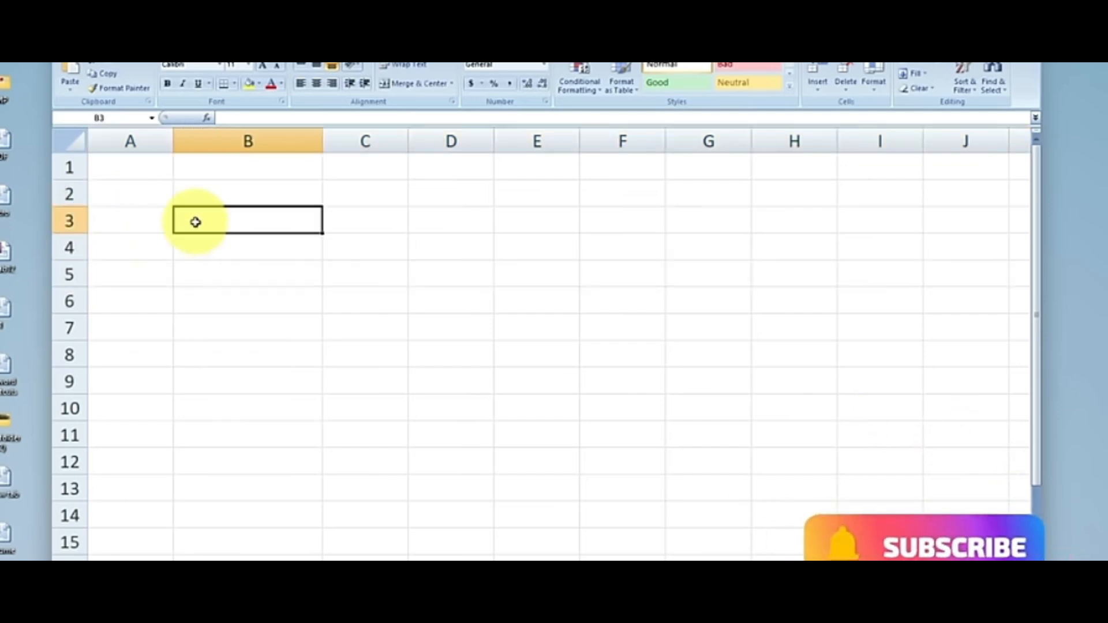
Step: Shrink row 4 to less than half its height, try a much taller height, and undo the enlargement
left_click(189, 253)
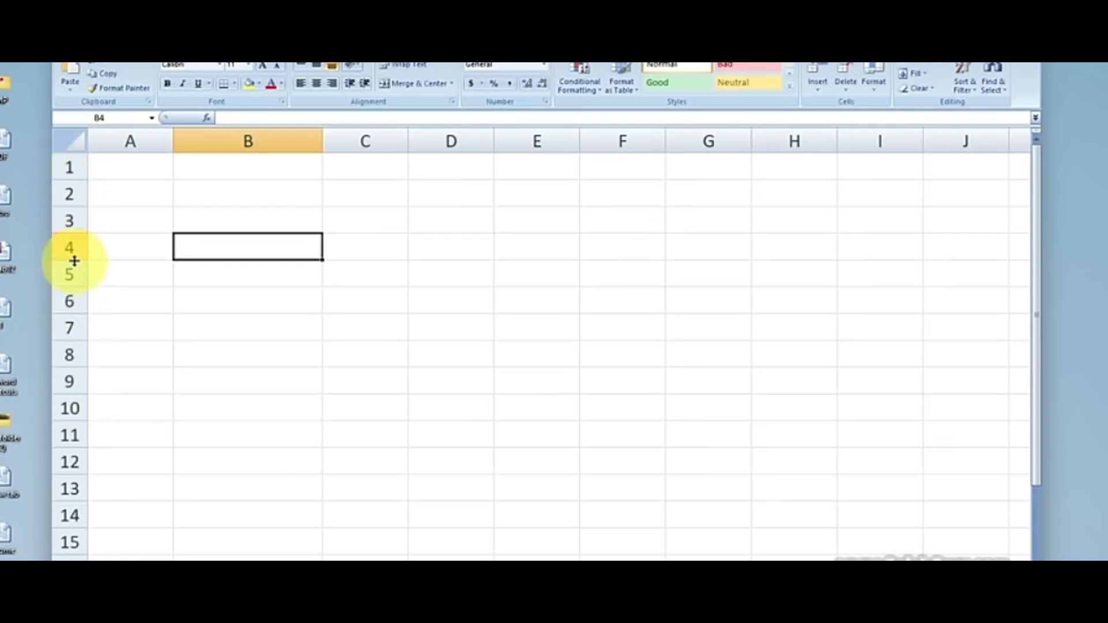
mouse_move(75, 260)
left_mouse_down()
mouse_move(73, 386)
mouse_move(77, 245)
left_mouse_up()
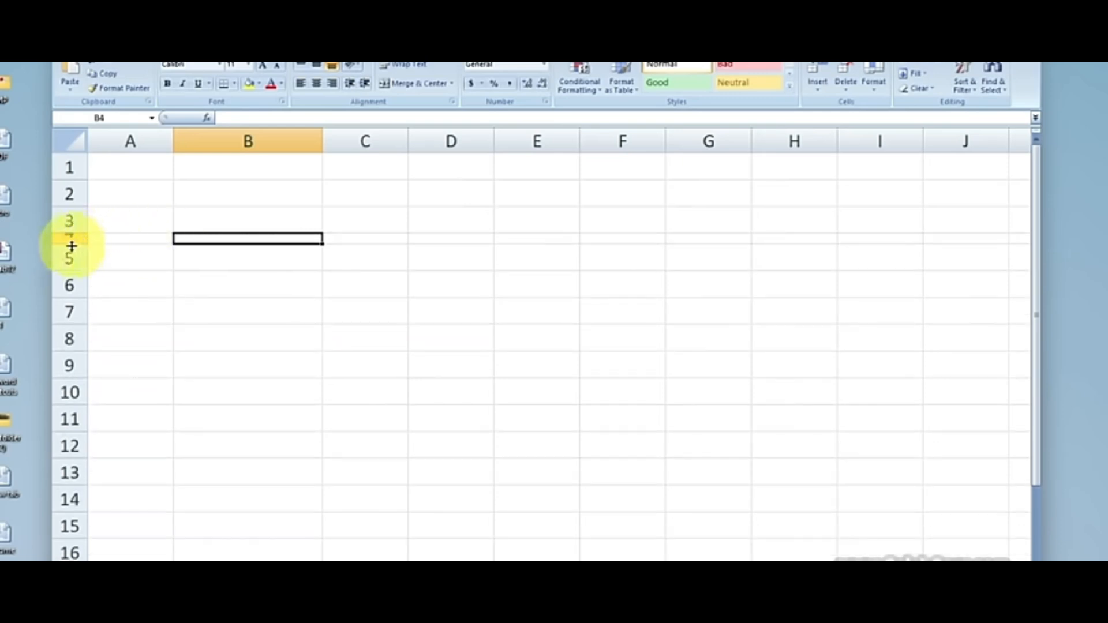
left_click_drag(71, 244, 71, 365)
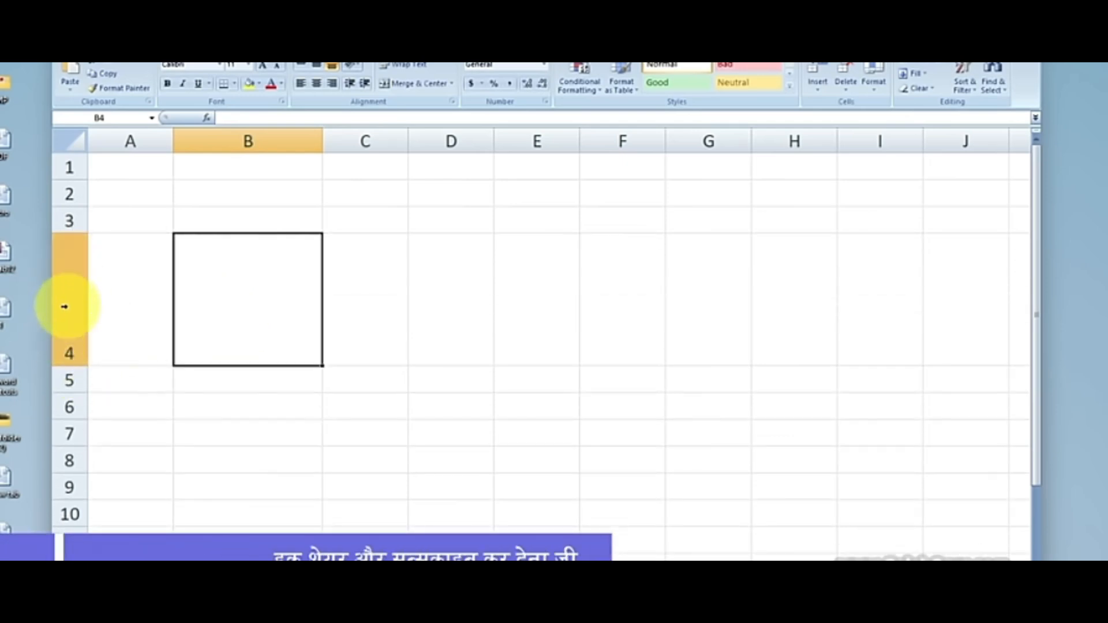
key("ctrl+z")
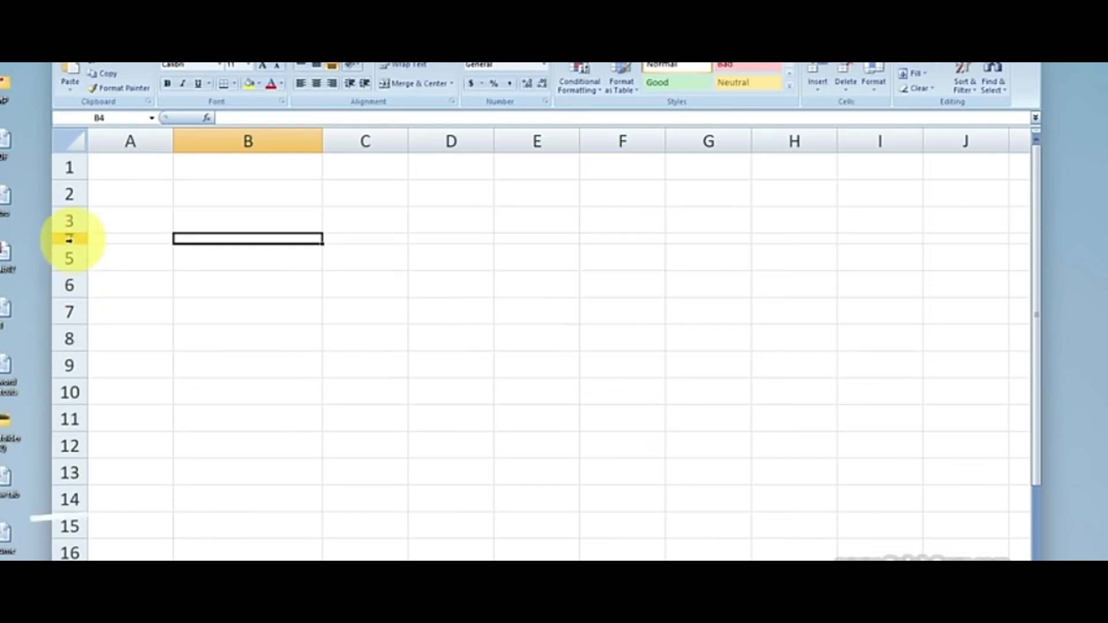
Step: AutoFit the height of row 4
double_click(70, 243)
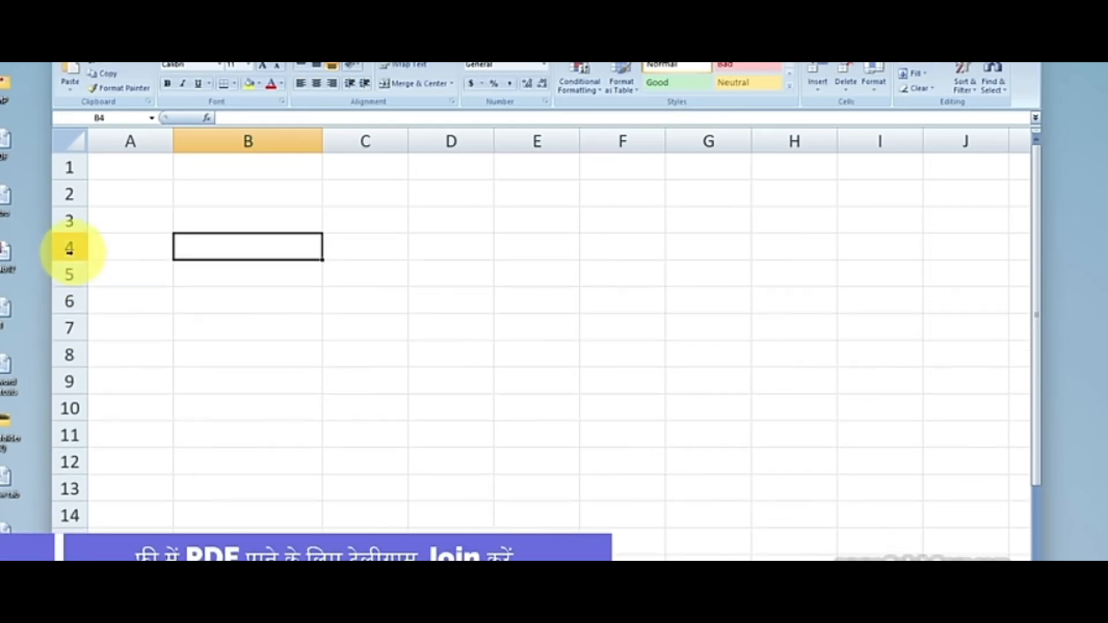
left_click(235, 262)
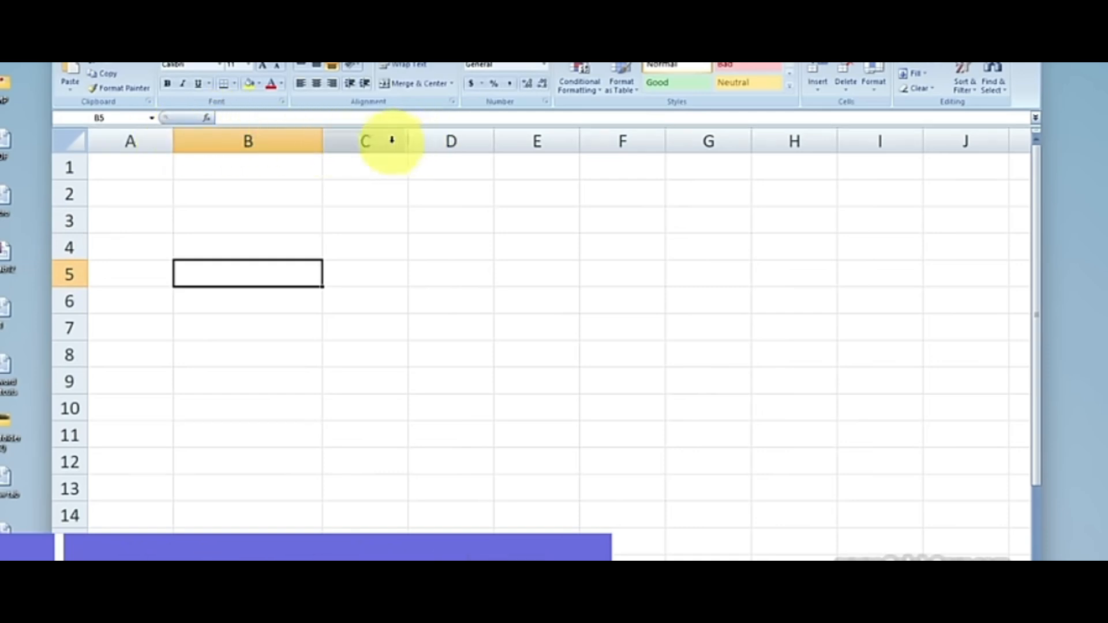
mouse_move(408, 141)
left_mouse_down()
mouse_move(421, 141)
mouse_move(403, 149)
left_mouse_up()
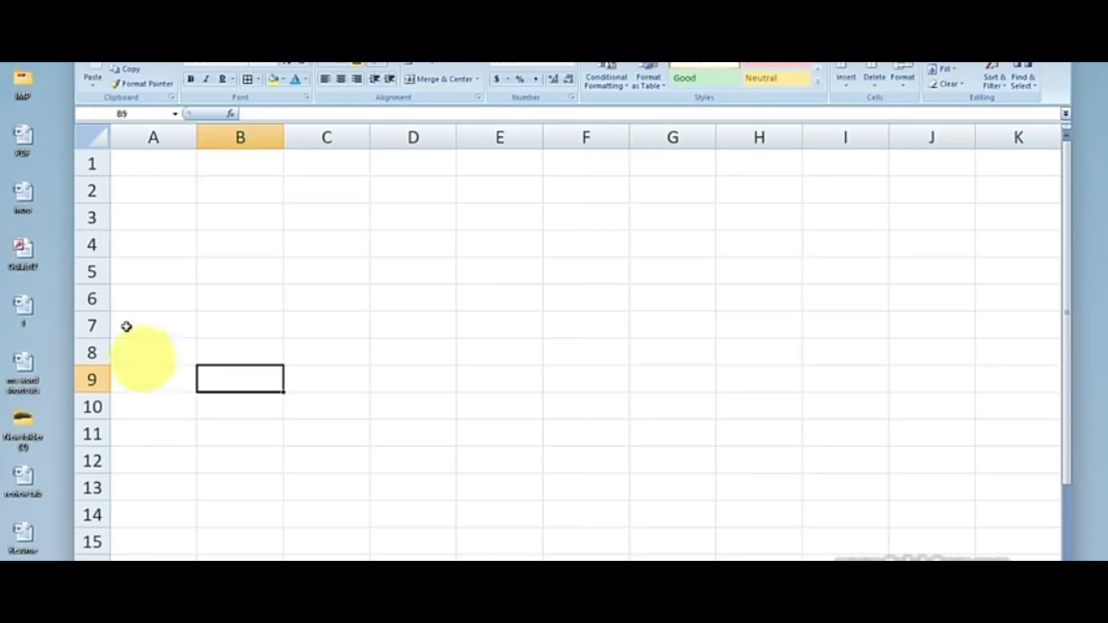
Step: Select rows 3 through 14 as one block, clear the selection, and select the same rows again
left_click(93, 218)
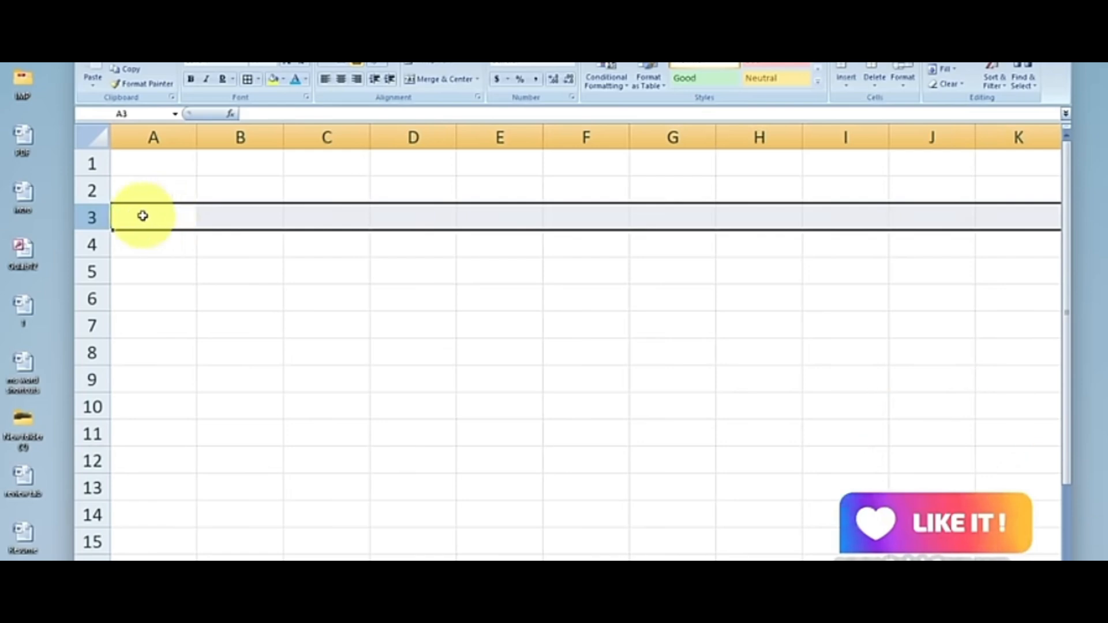
left_click(92, 517, "shift")
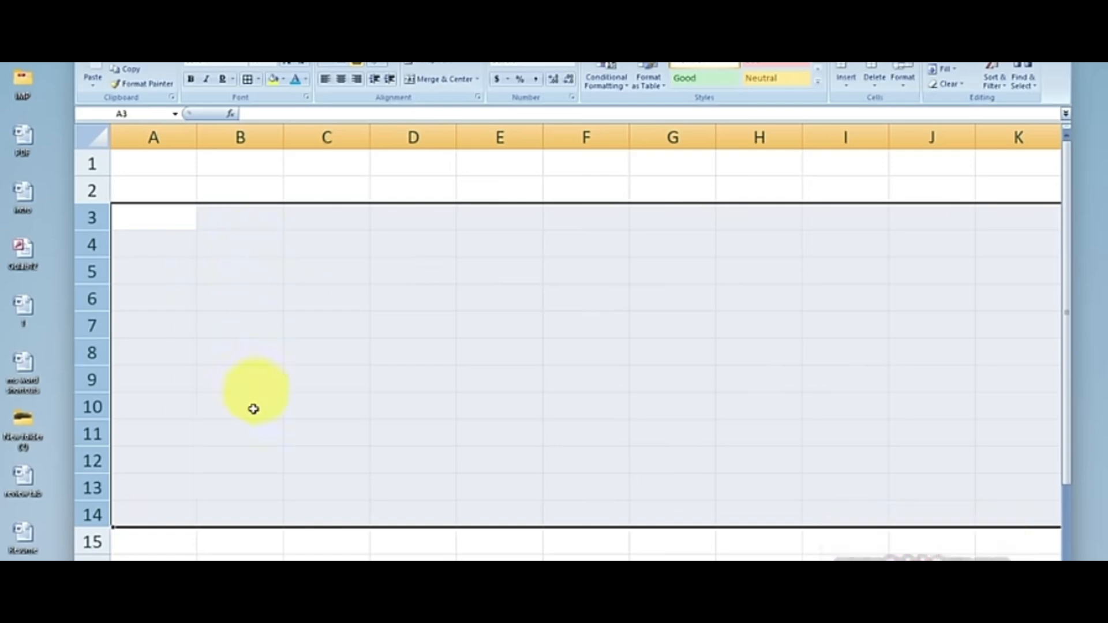
left_click(148, 215)
left_click(91, 217)
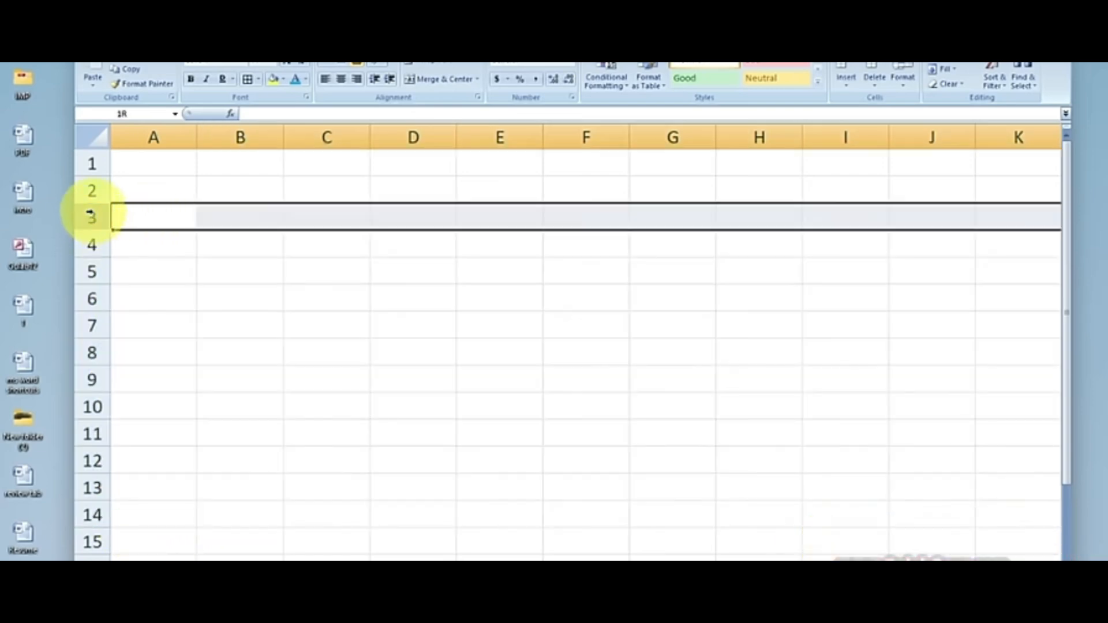
left_click_drag(90, 215, 91, 514)
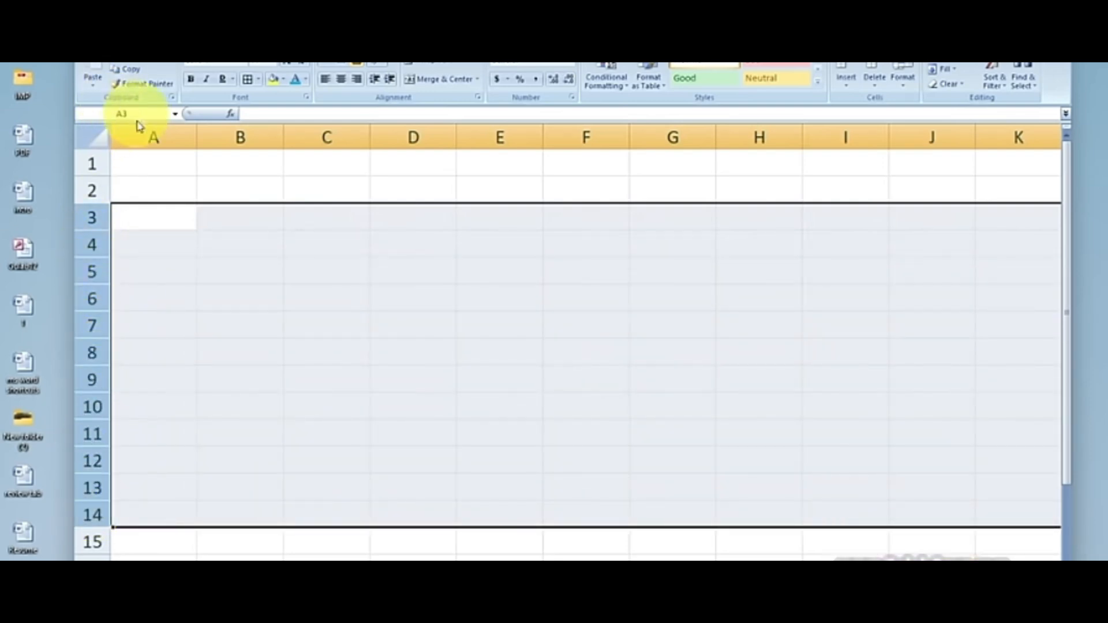
Step: Select columns A through F, and replace that selection with rows 3 through 14
left_click_drag(136, 130, 598, 134)
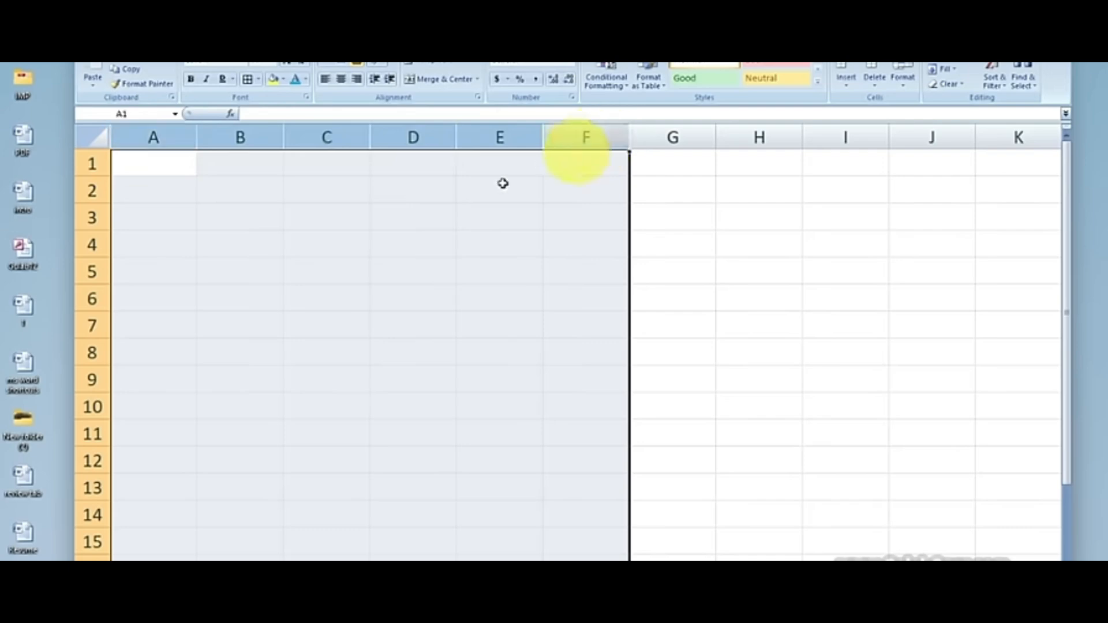
left_click_drag(85, 216, 88, 510)
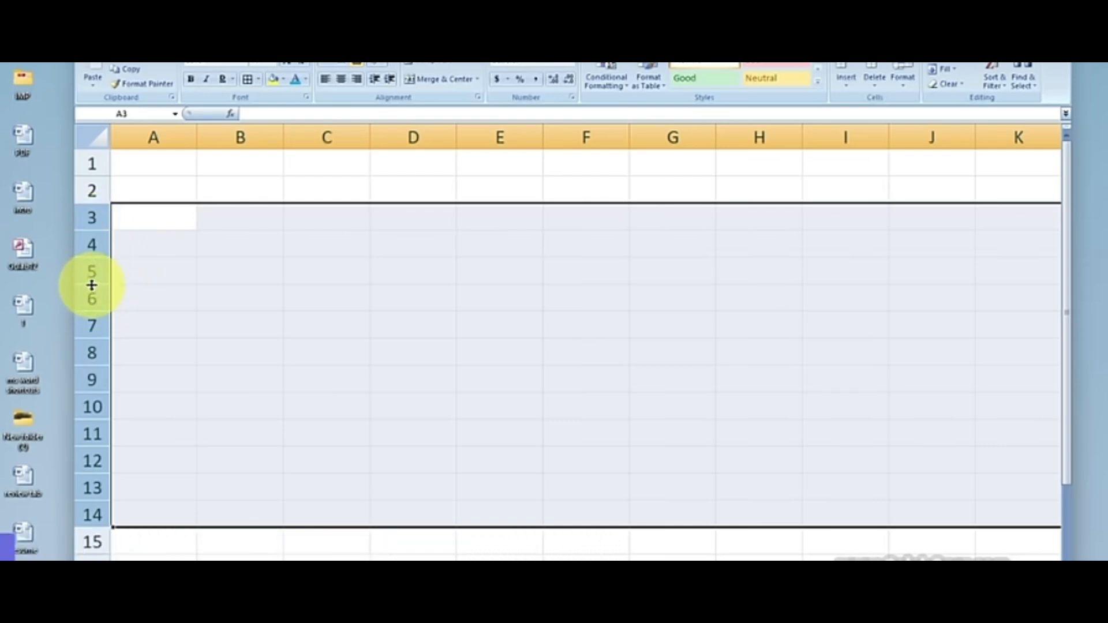
Step: Shrink rows 3 through 14 together to about 7.5 high each, and enlarge them all to slightly taller than row 2
left_click_drag(92, 284, 91, 269)
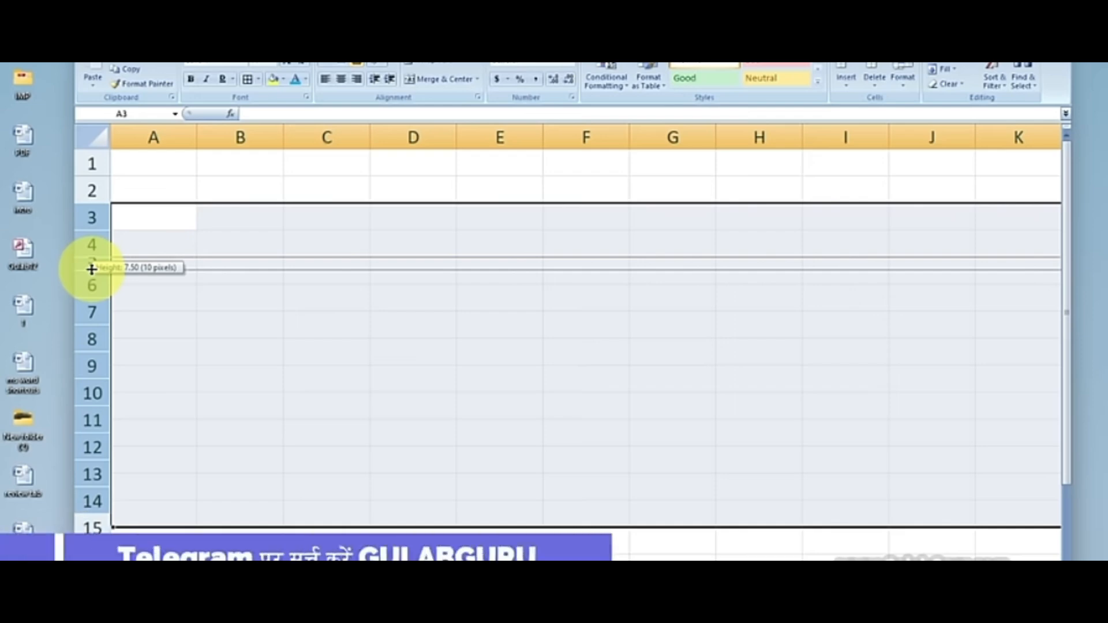
left_click_drag(91, 269, 91, 268)
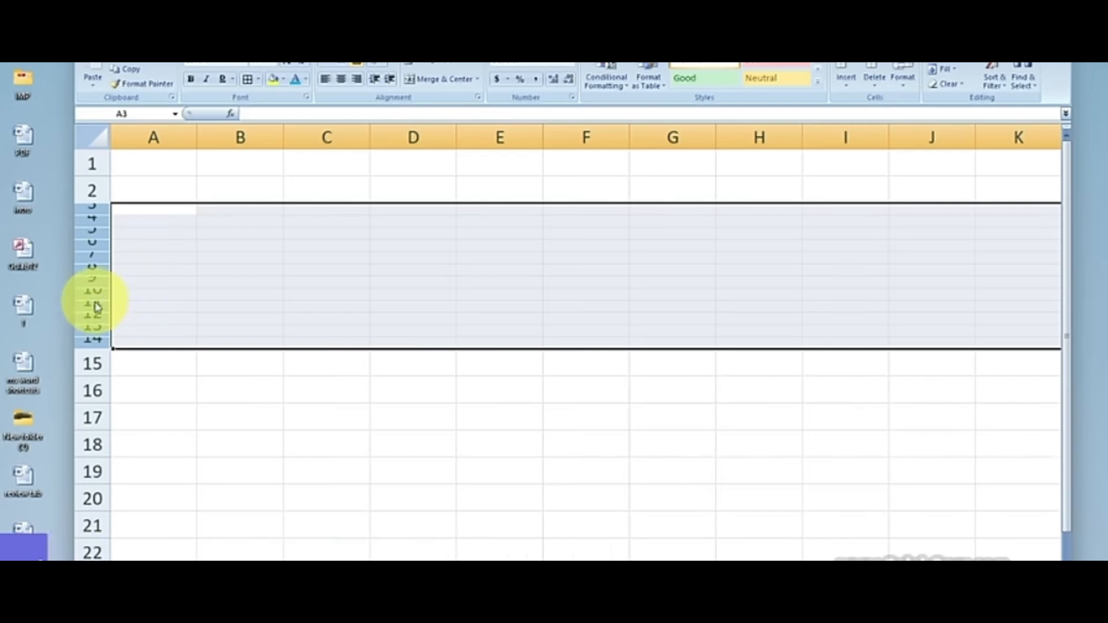
left_click_drag(92, 294, 92, 321)
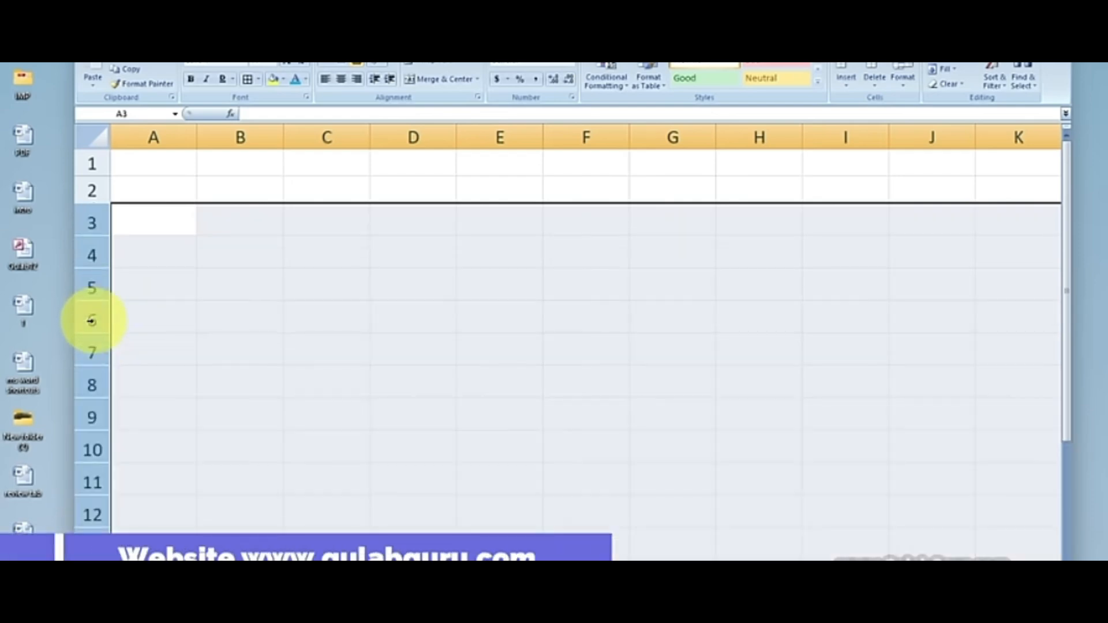
Step: Select various single cells one at a time in the area between B5 and F9, ending on C6
left_click(364, 276)
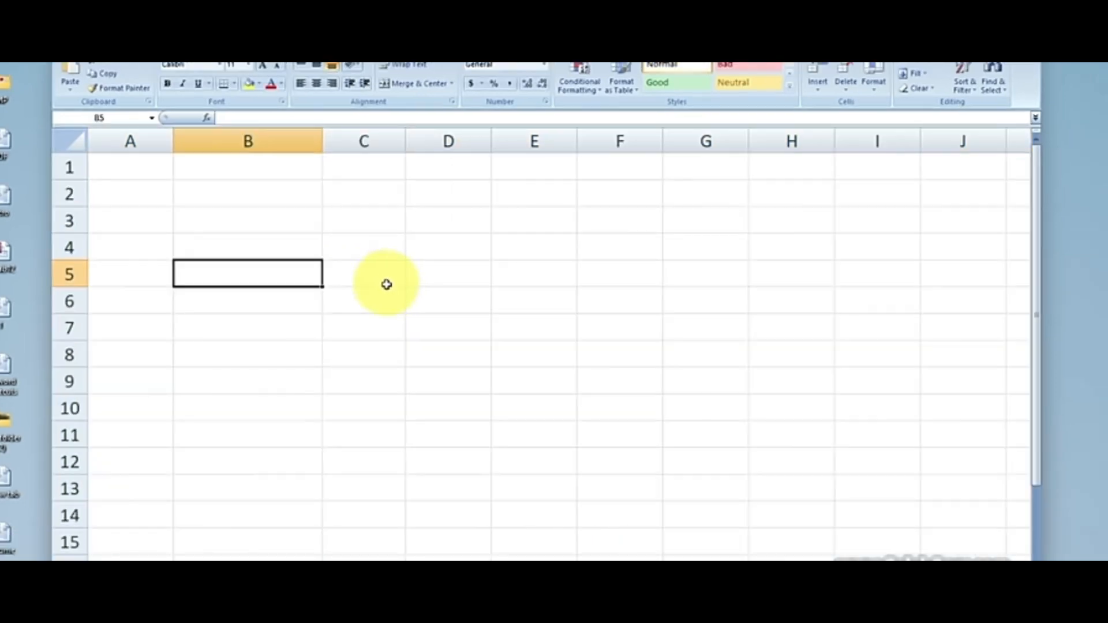
left_click(377, 270)
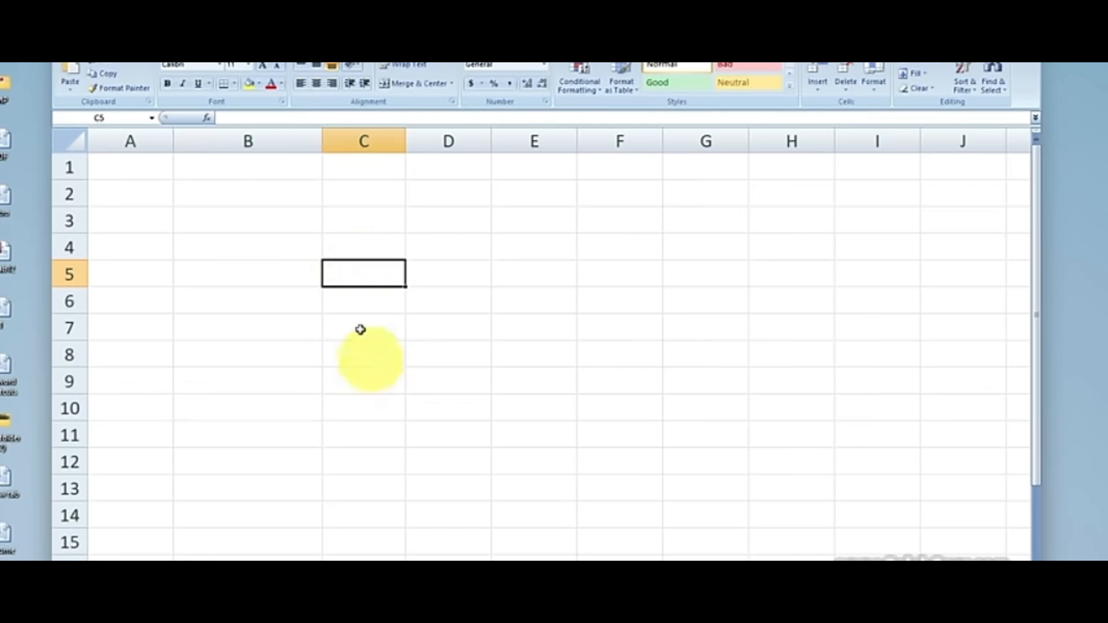
left_click(356, 310)
left_click(472, 342)
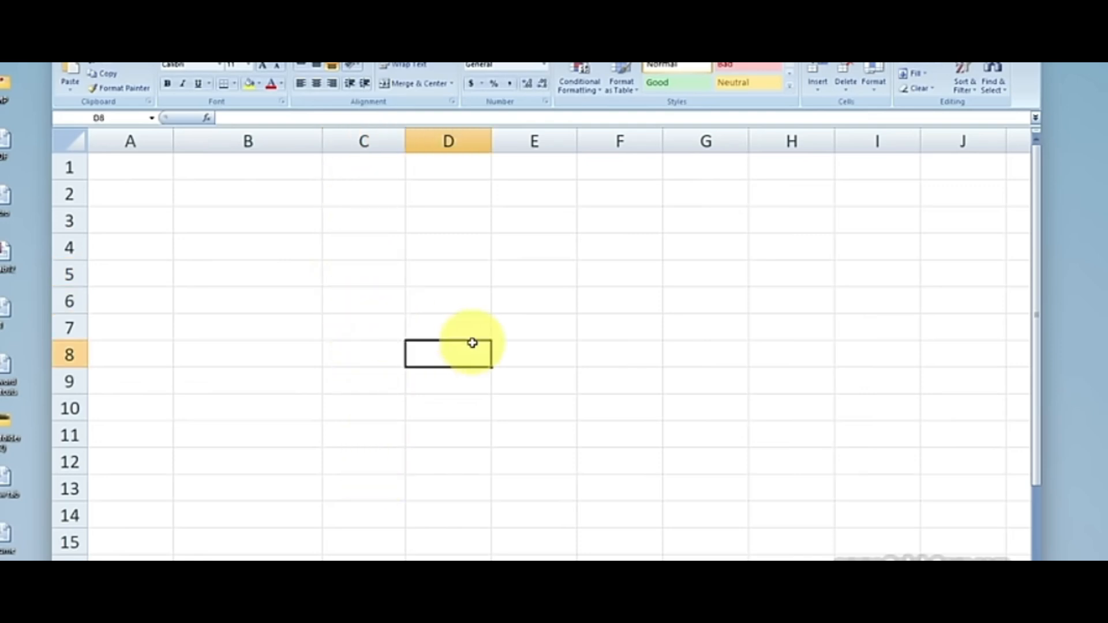
left_click(537, 346)
left_click(543, 299)
left_click(448, 271)
left_click(314, 280)
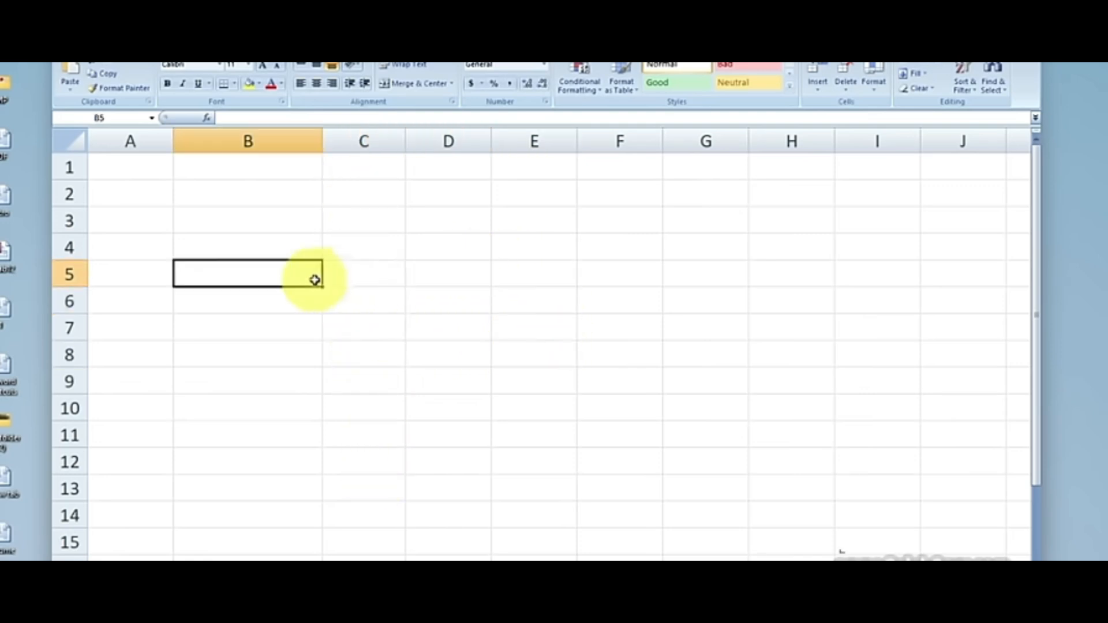
left_click(277, 330)
left_click(415, 358)
left_click(617, 378)
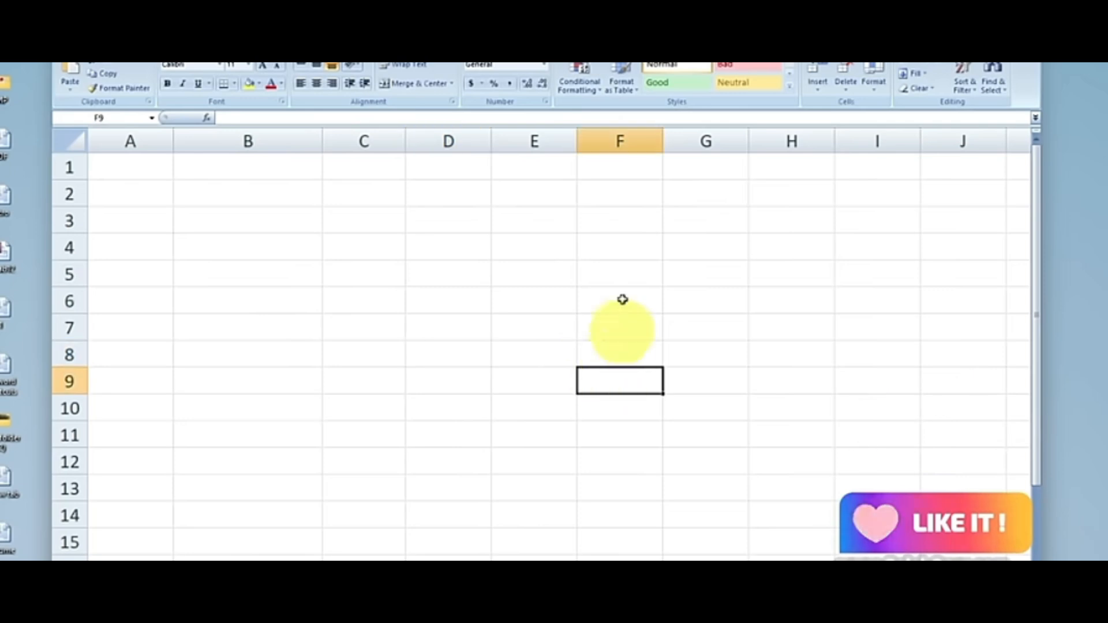
left_click(622, 299)
left_click(502, 297)
left_click(439, 300)
left_click(430, 369)
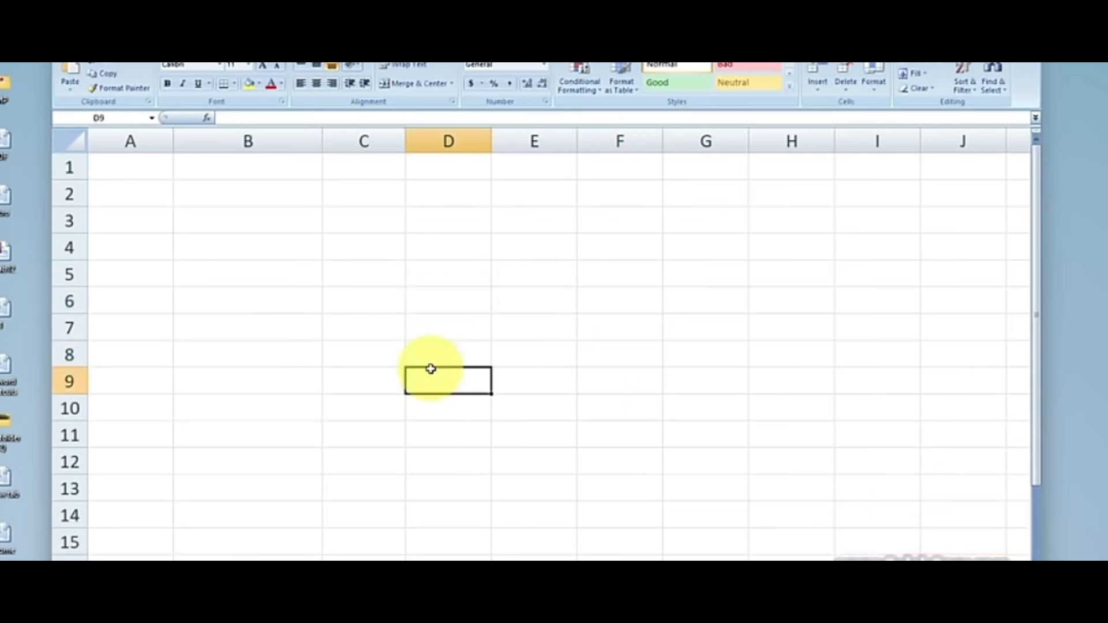
left_click(378, 296)
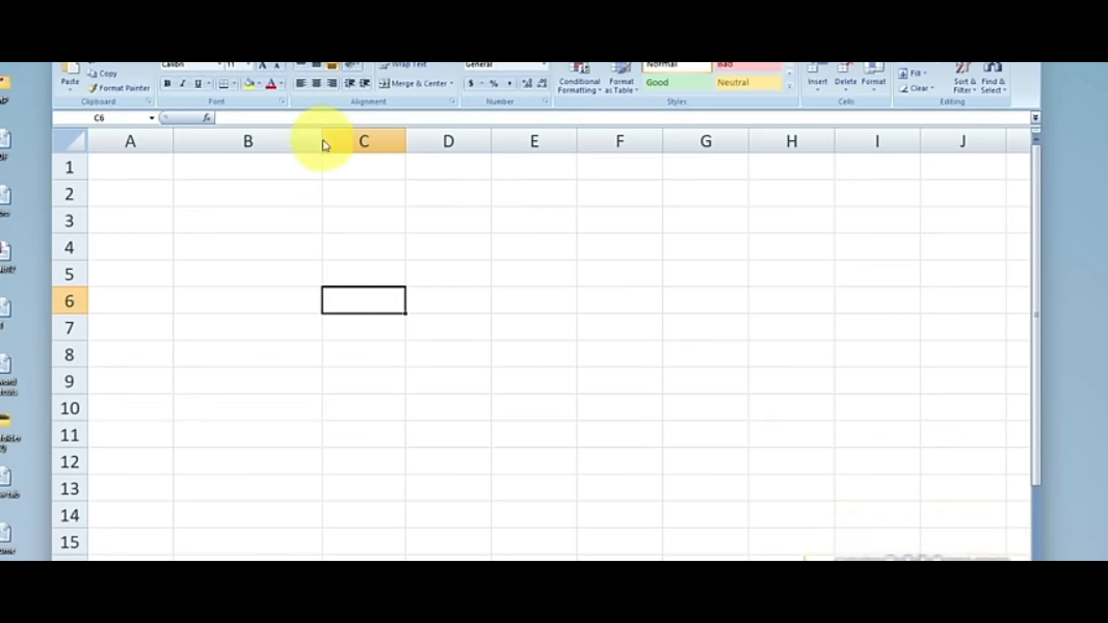
Step: Narrow column B to about its neighbours' width, and select column C, row 6 and their intersection C6 before moving to D6
left_click_drag(322, 142, 260, 161)
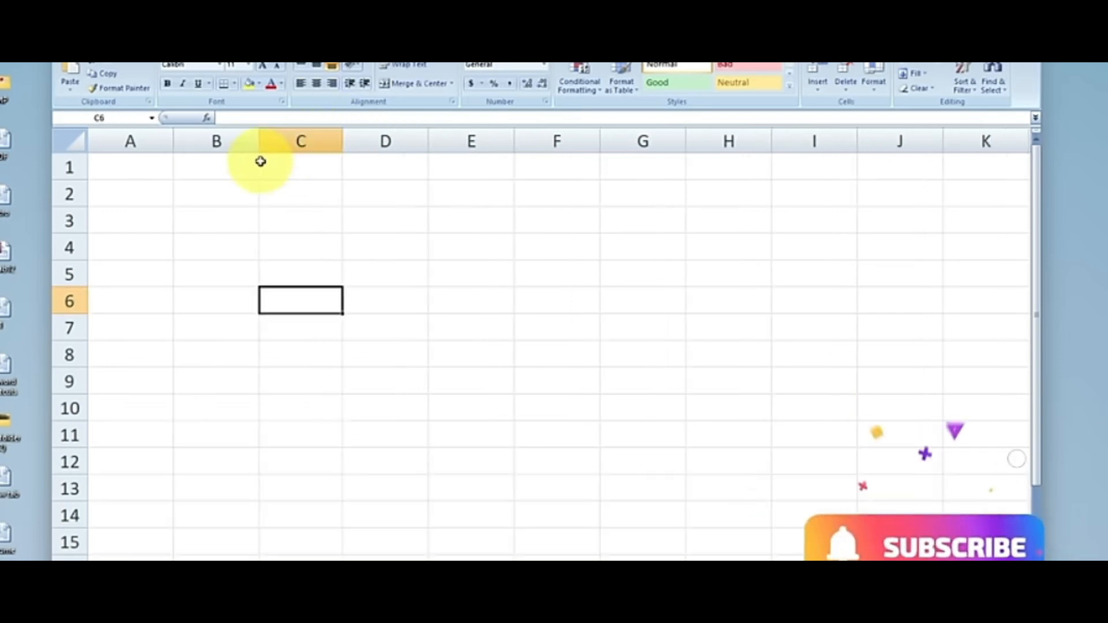
left_click(297, 138)
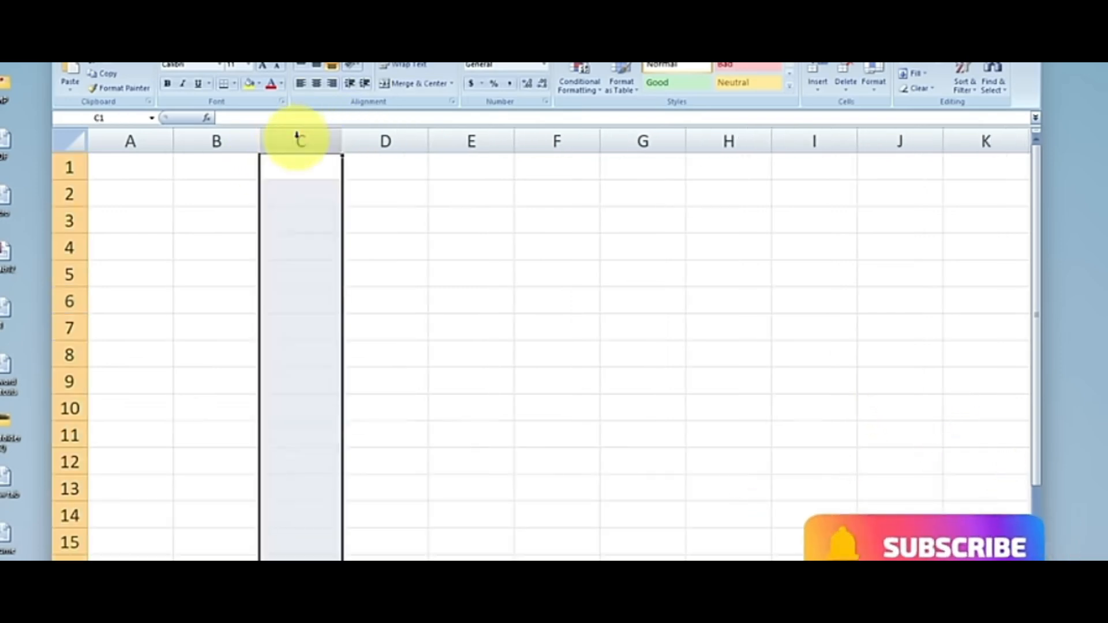
left_click(70, 298)
left_click(314, 304)
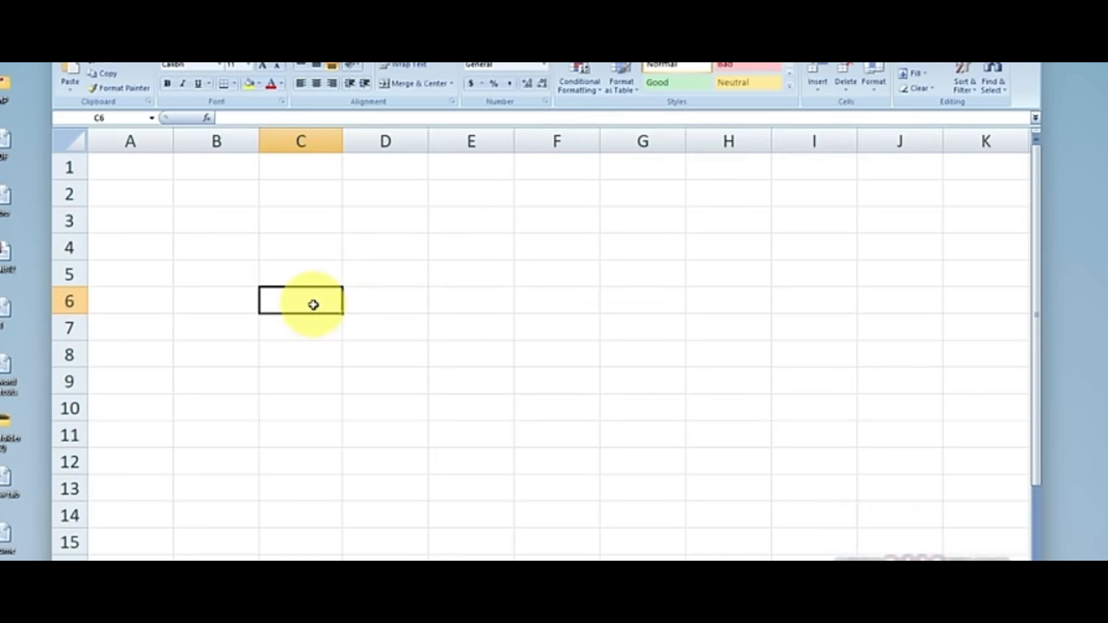
left_click(373, 305)
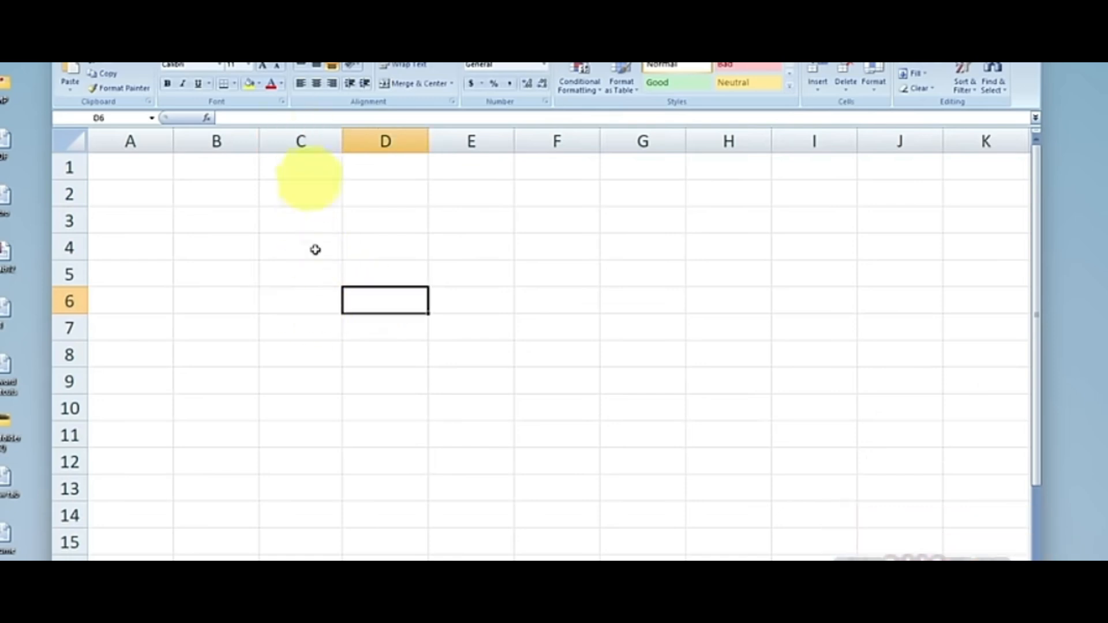
Step: Enter "Gulab" in cell B3, and empty the cell again by overwriting its content
left_click(218, 214)
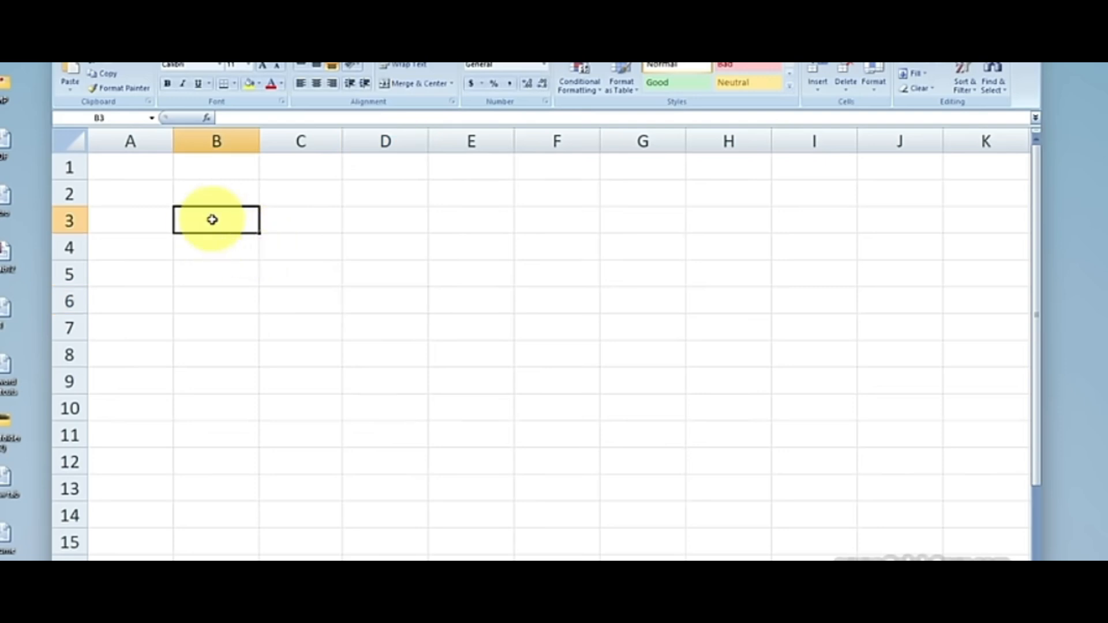
type("Gulab")
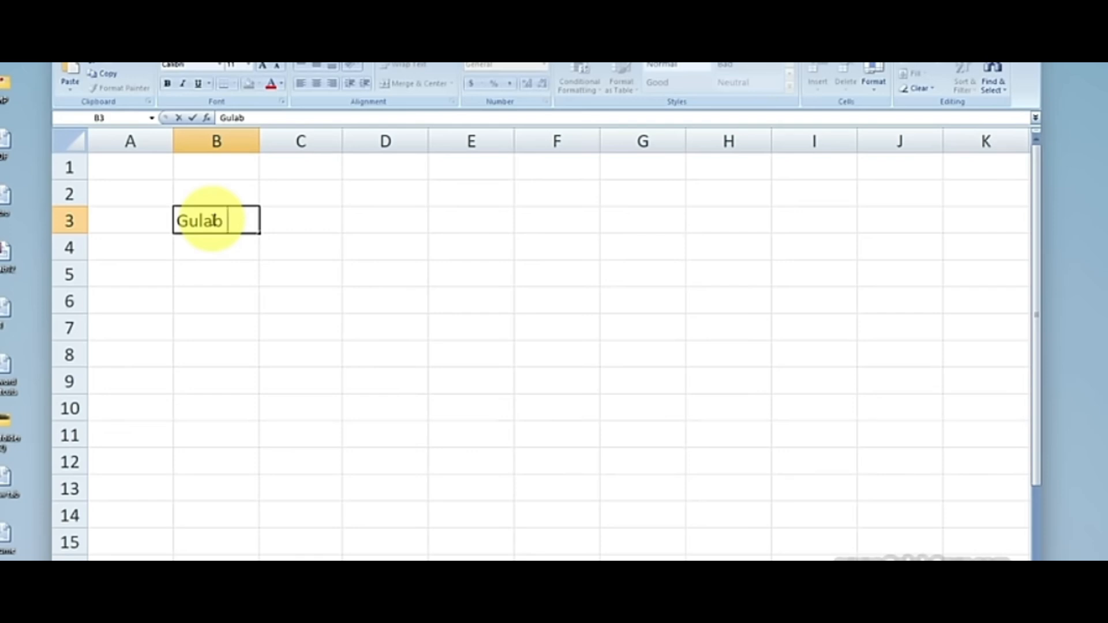
key("Return")
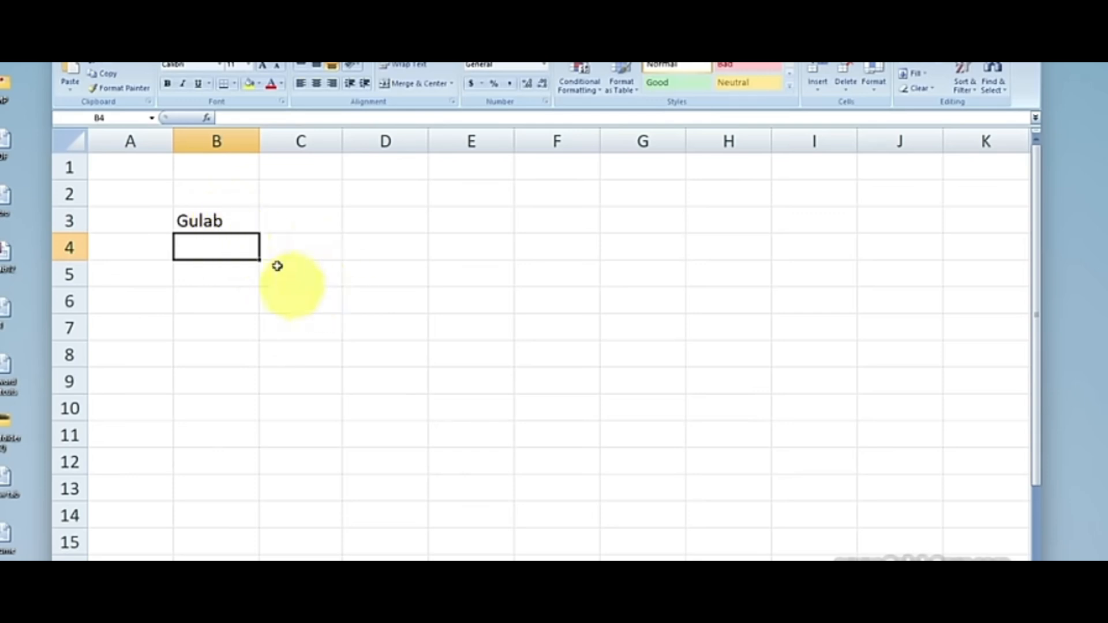
left_click(223, 220)
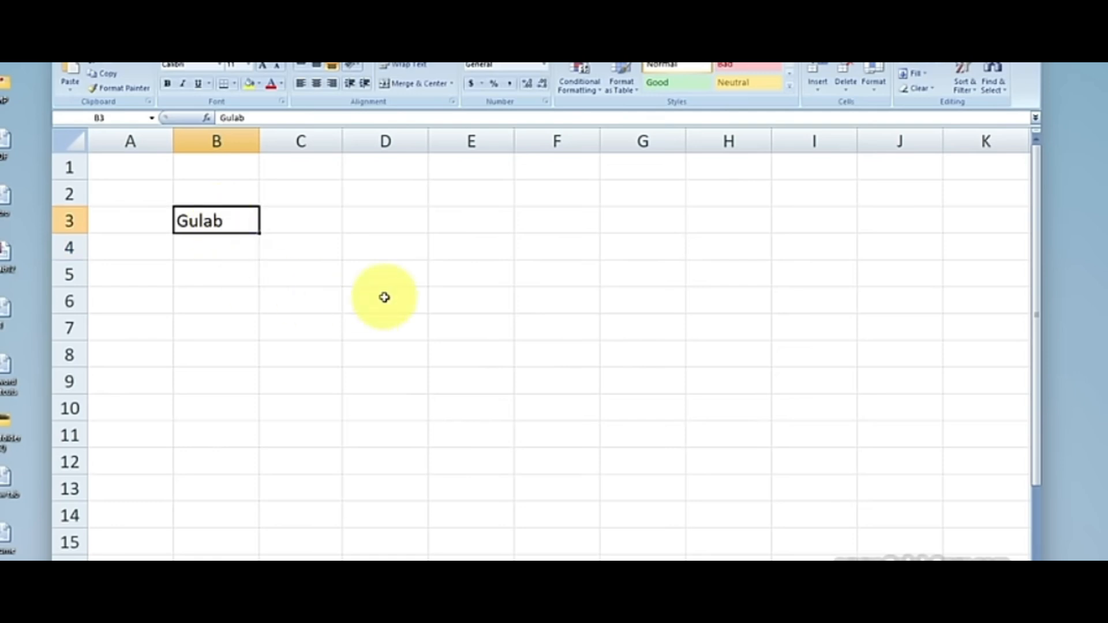
type("G")
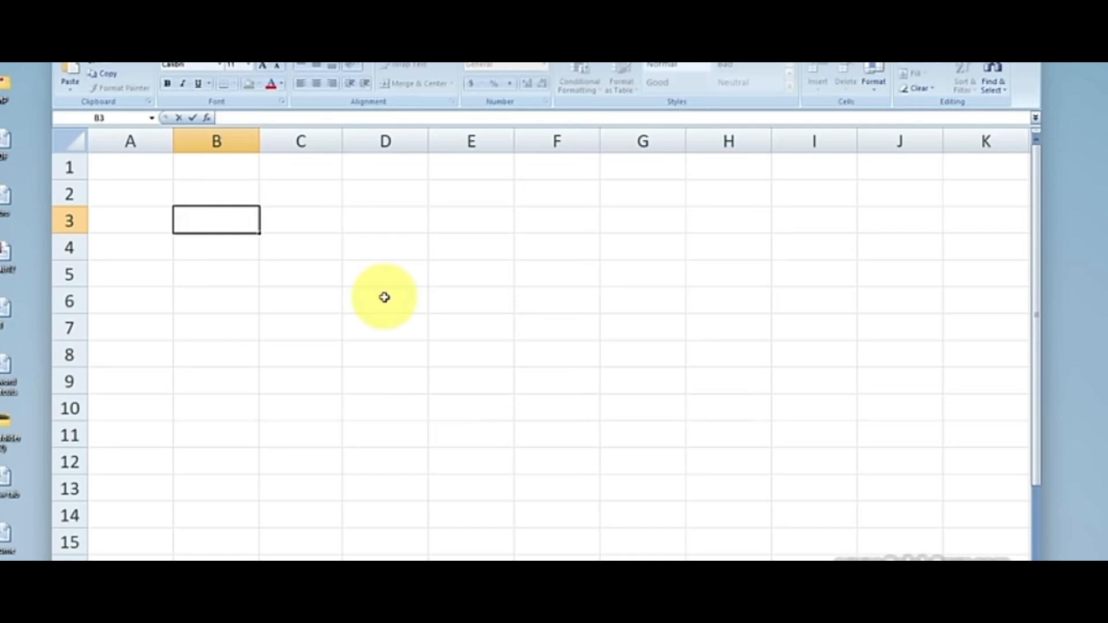
left_click(385, 297)
Step: Enter "Gulab" in the empty cell B3
left_click(216, 216)
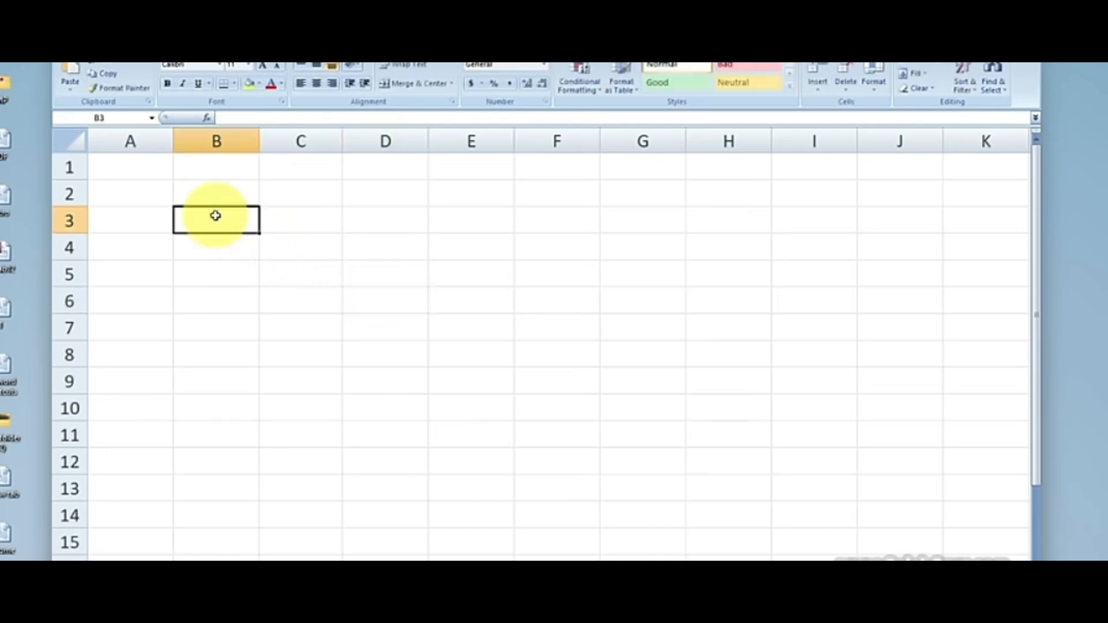
type("Gulab")
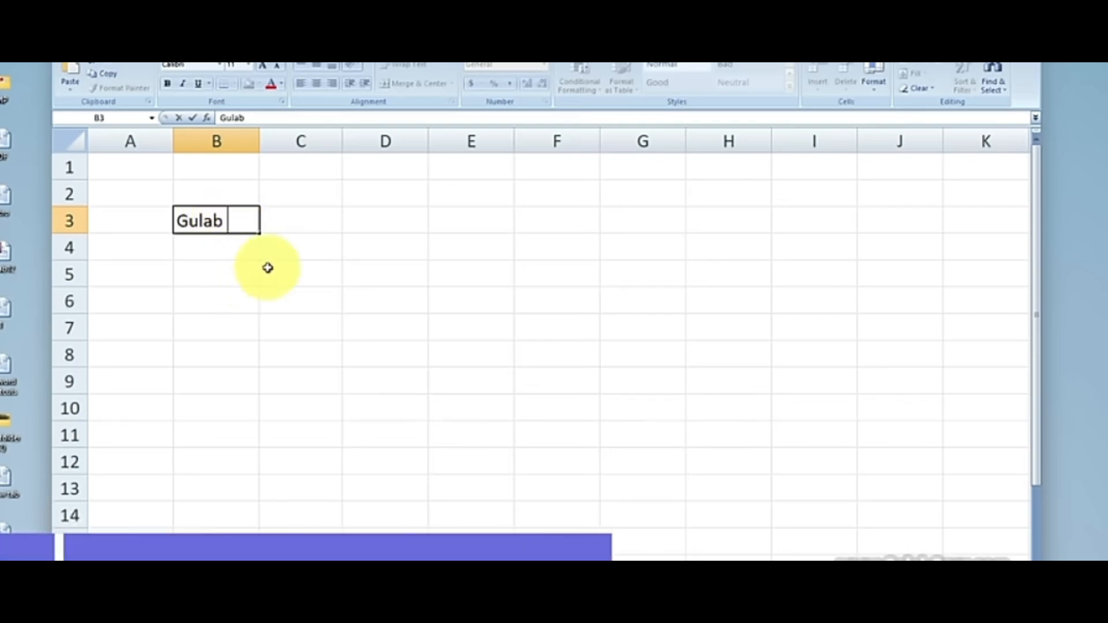
left_click(320, 246)
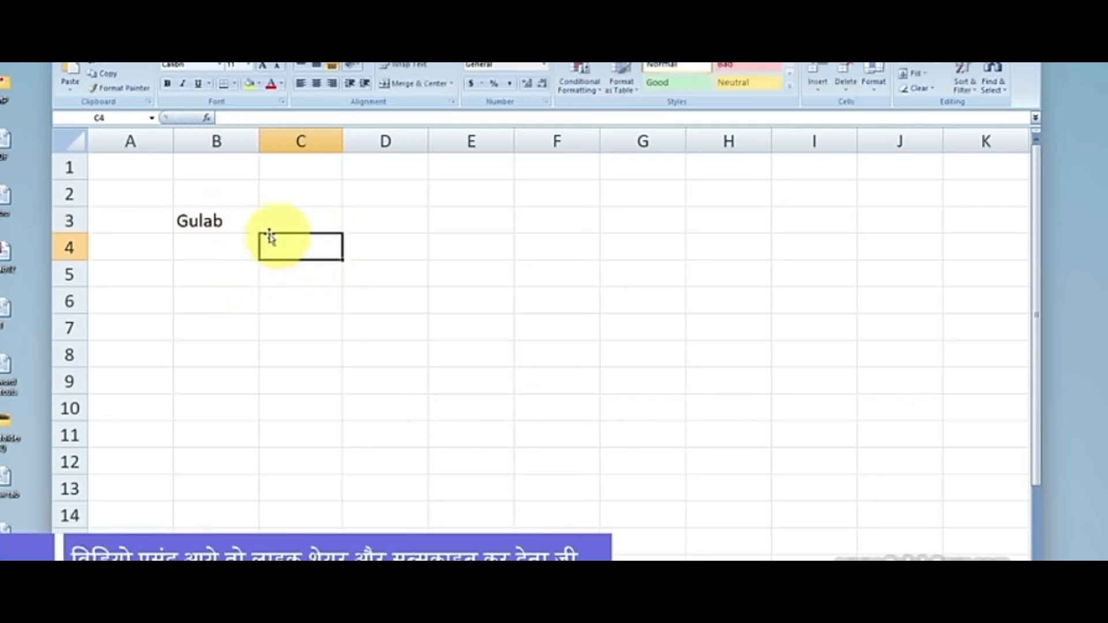
Step: Overwrite the content of B3 with the partial text "gula", erase it, and enter "Gulab" again
left_click(216, 217)
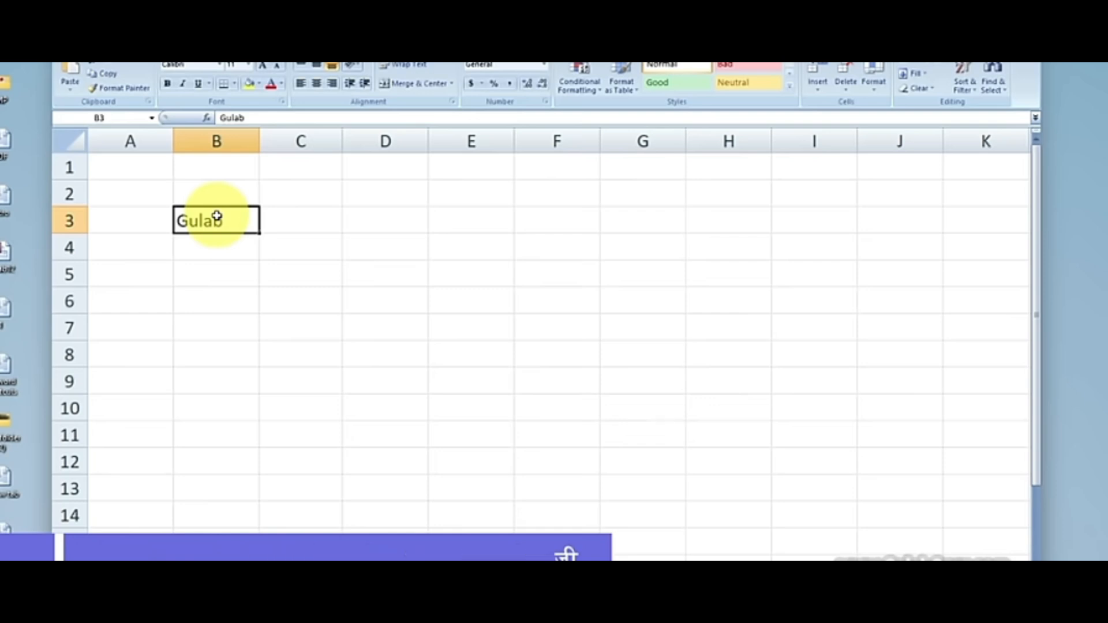
type("gul")
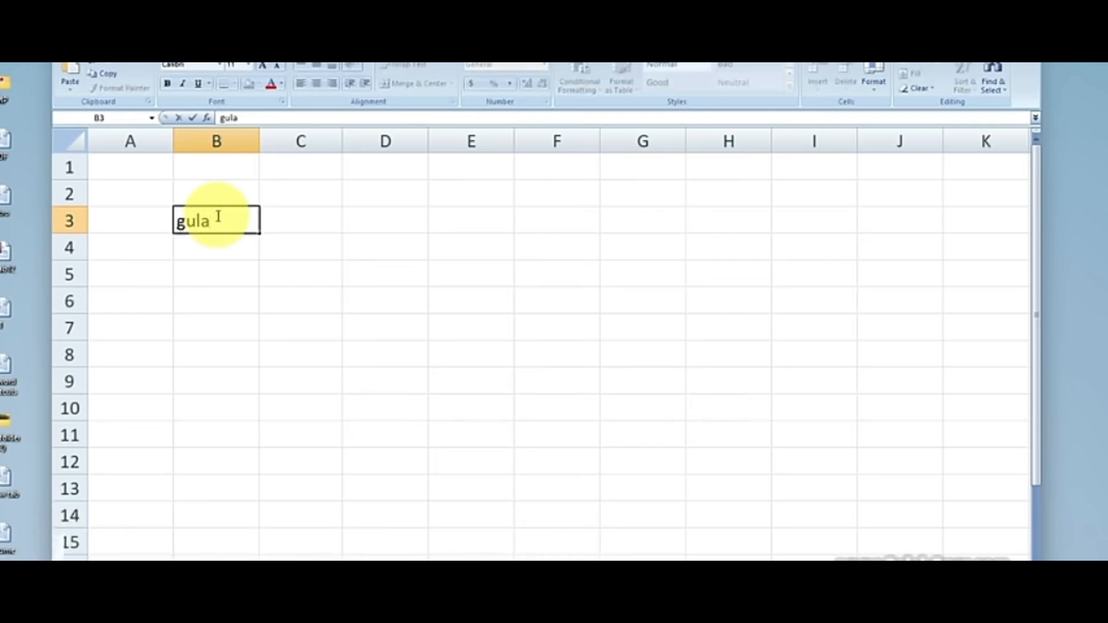
key("BackSpace")
key("BackSpace")
key("BackSpace")
key("BackSpace")
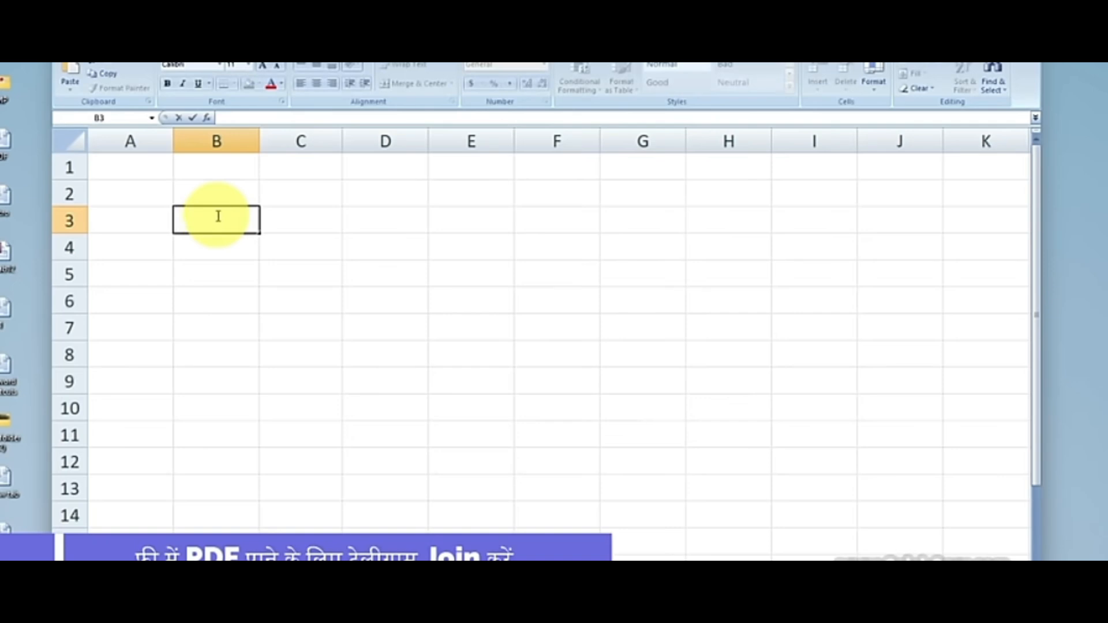
type("Gulab")
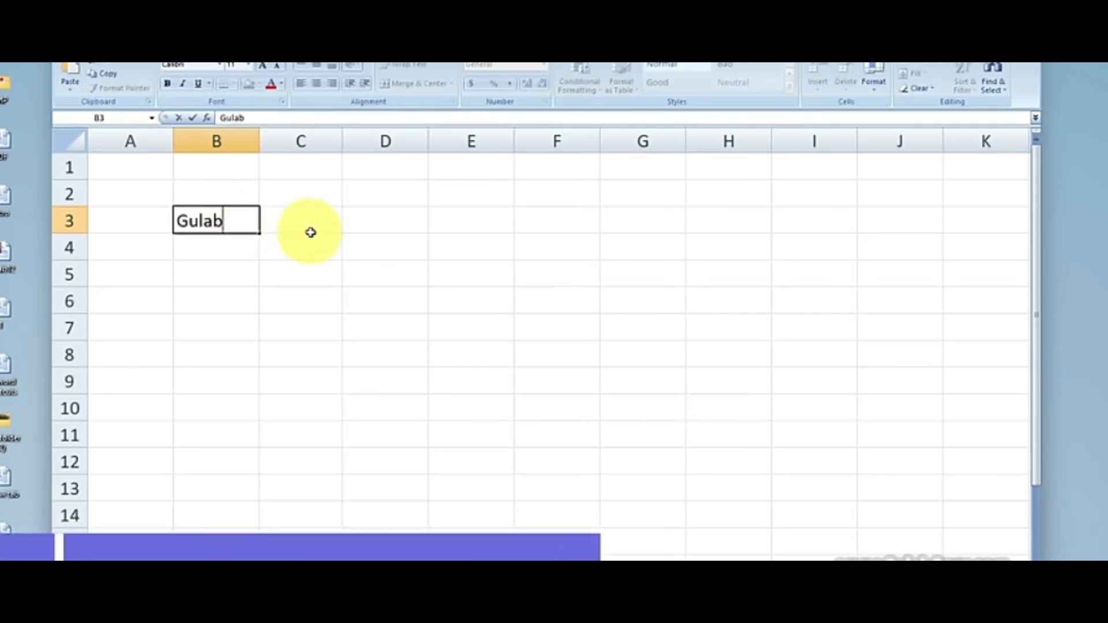
left_click(311, 232)
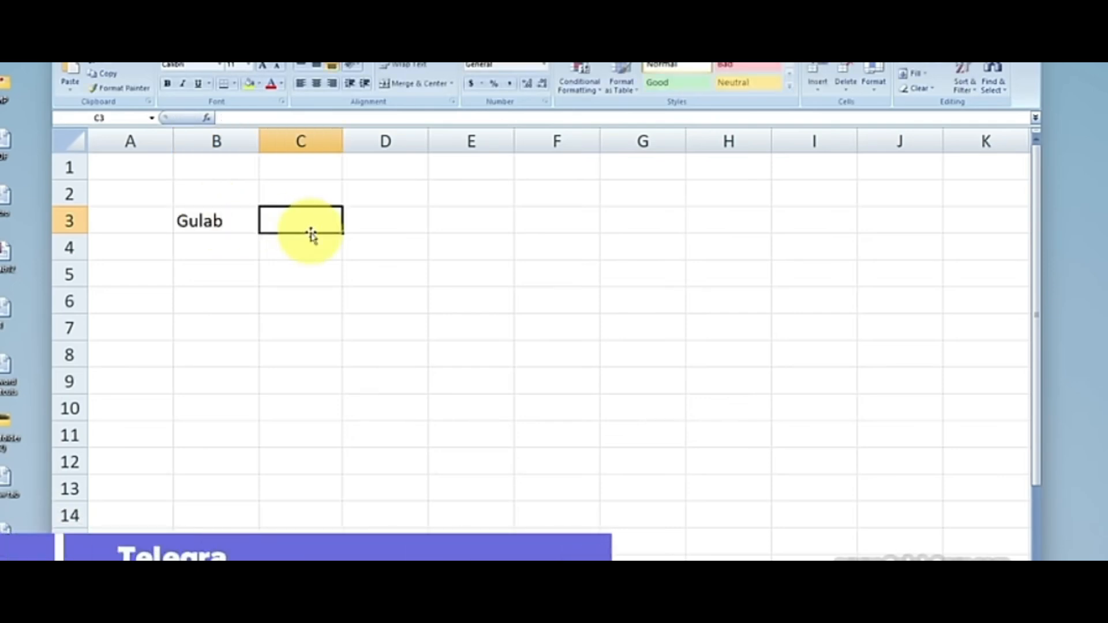
Step: Edit the existing text in B3 by appending a second word, making it "Gulab Guru"
left_click(219, 217)
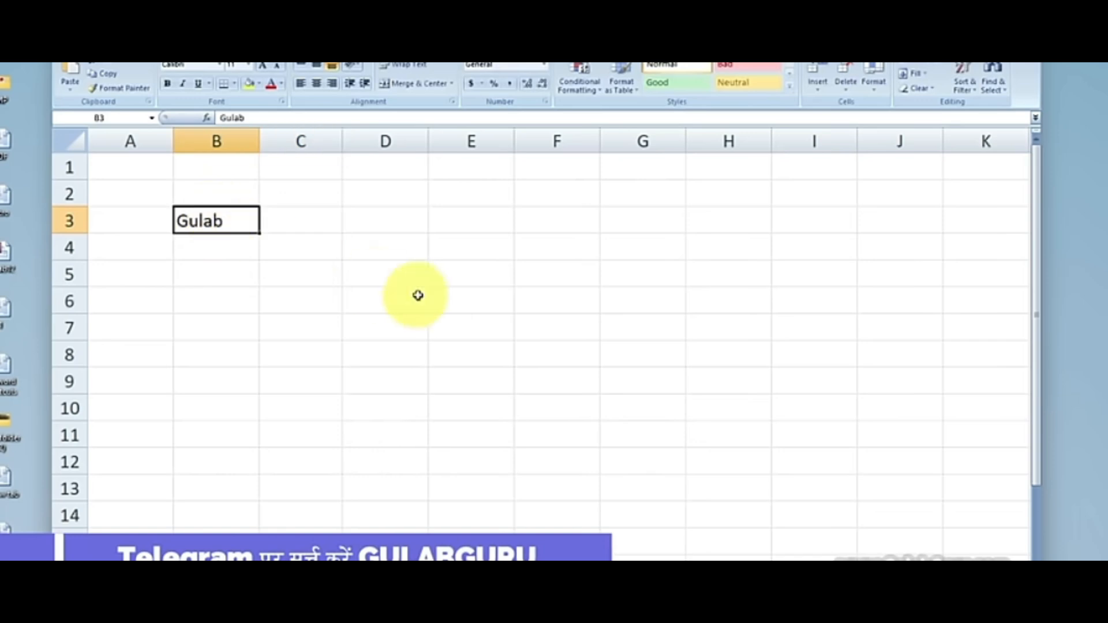
double_click(219, 220)
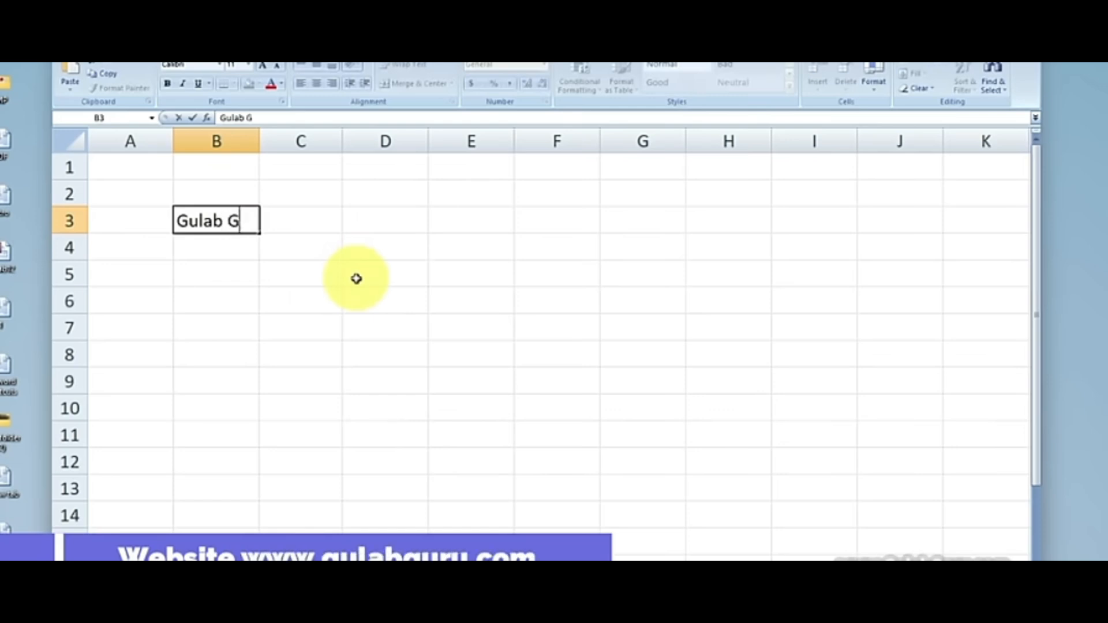
type("Guru")
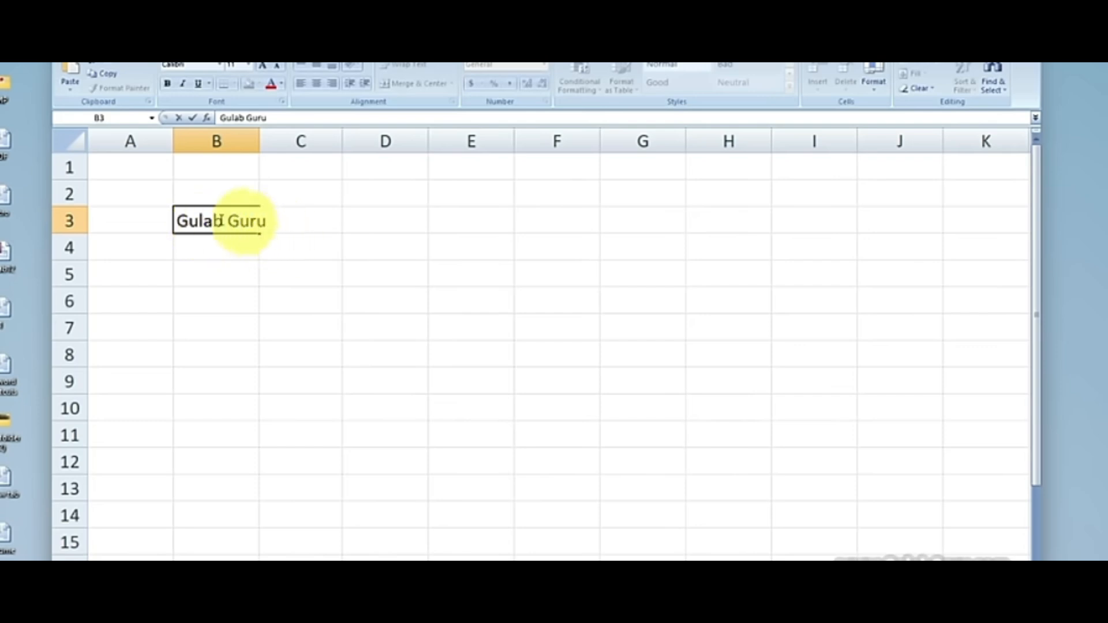
left_click(332, 274)
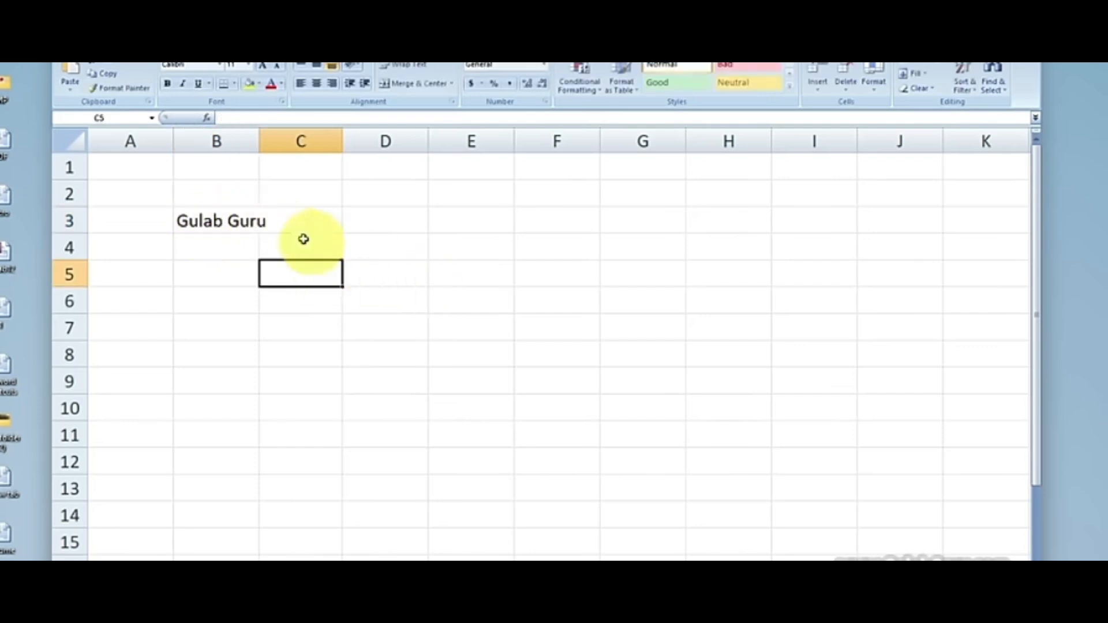
Step: Widen column B manually just enough to fit the text in B3, and undo the width change
left_click(214, 222)
key("ctrl+b")
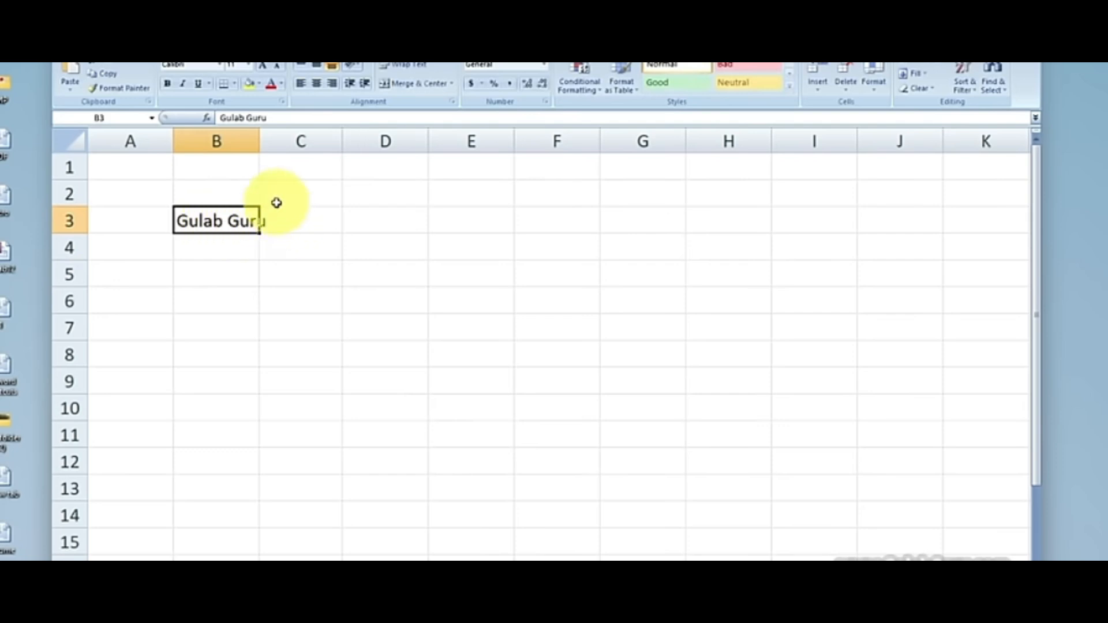
left_click_drag(258, 142, 271, 142)
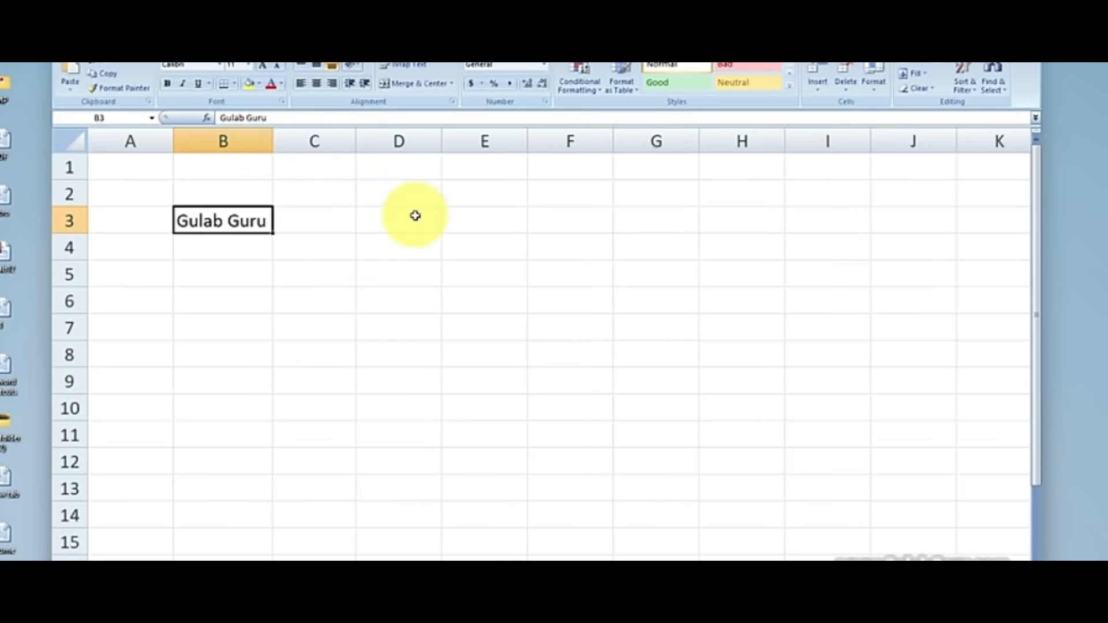
key("ctrl+z")
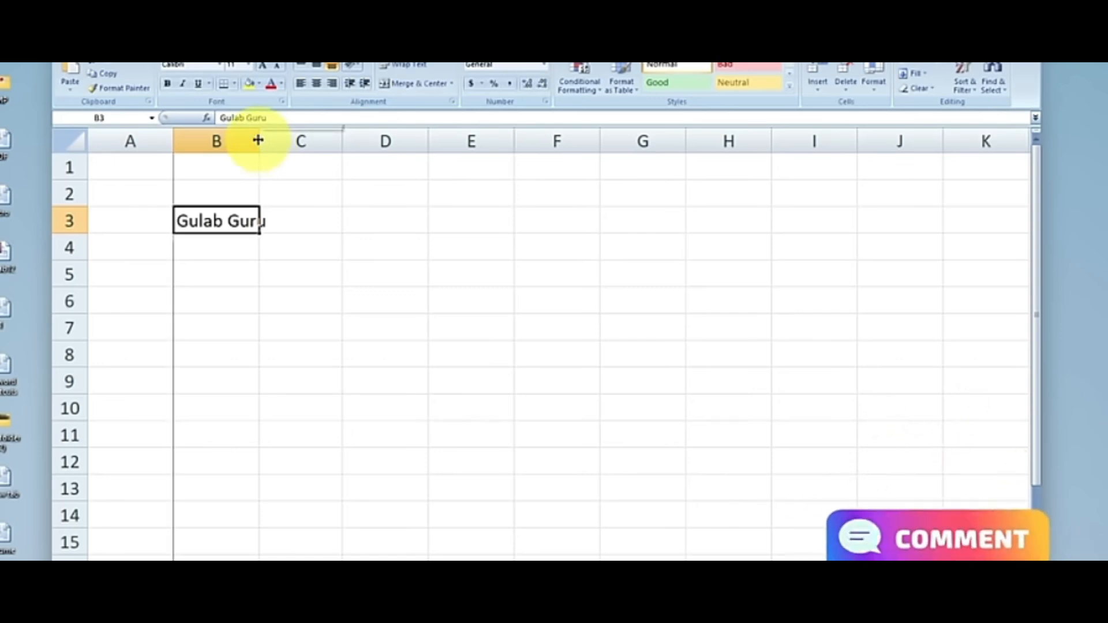
Step: AutoFit the width of column B to the text in B3
double_click(258, 141)
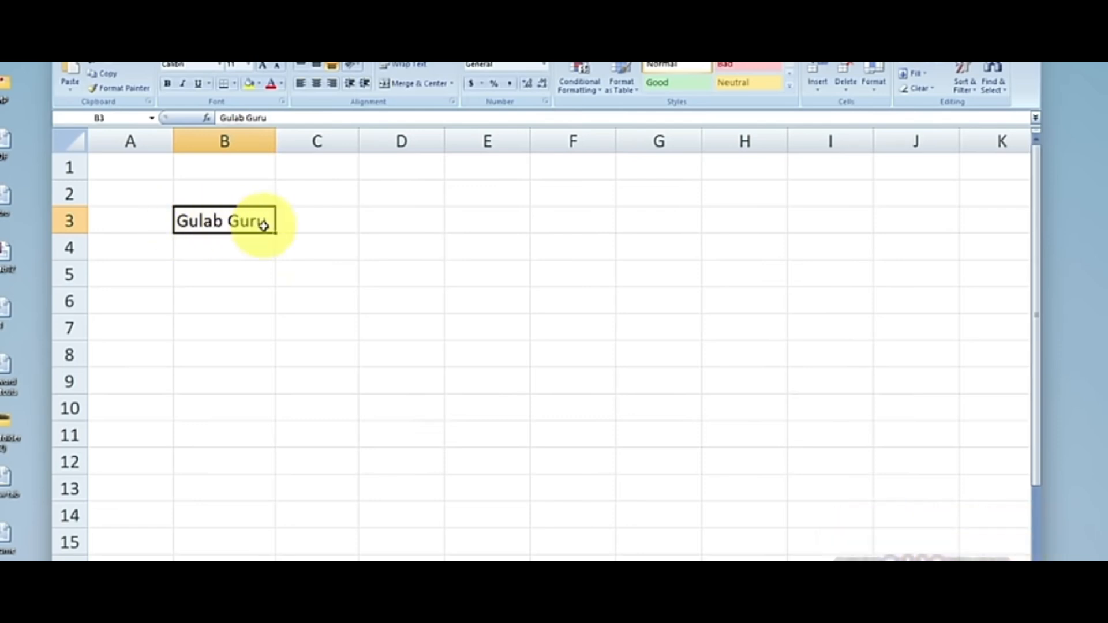
Step: Edit the existing text in B3 by appending a third word, making it "Gulab Guru Computer"
left_click(344, 243)
left_click(238, 222)
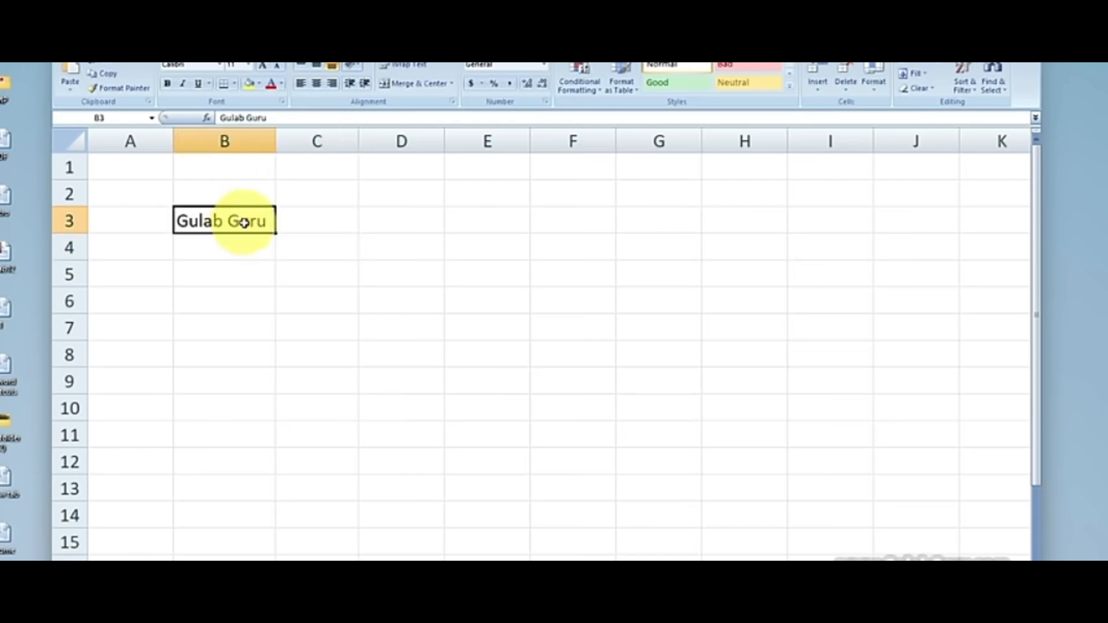
left_click(333, 252)
left_click(255, 222)
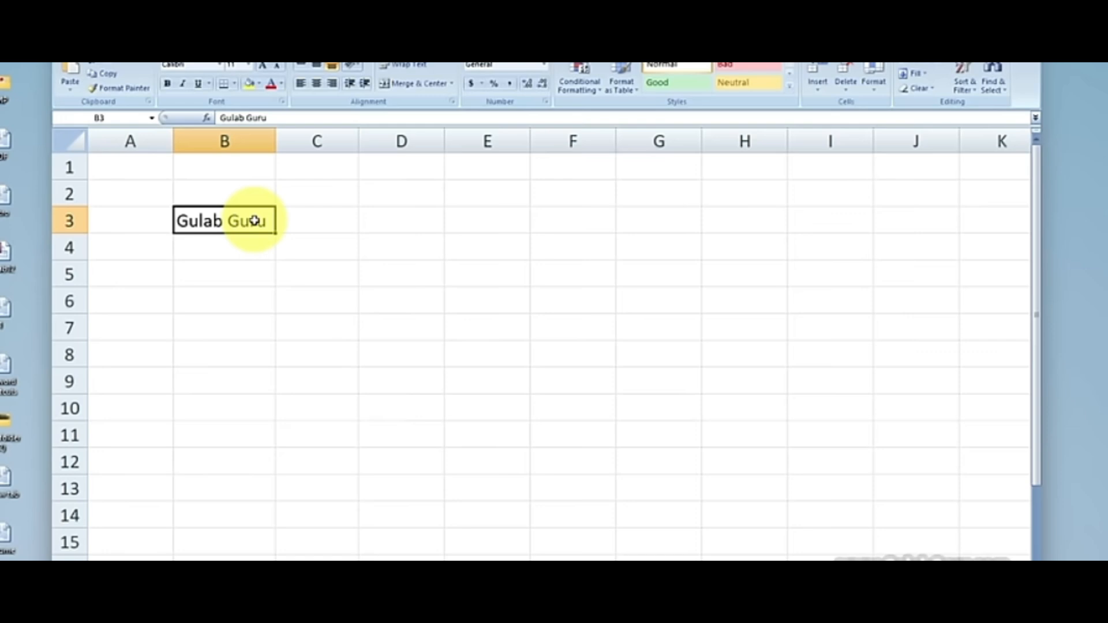
double_click(254, 221)
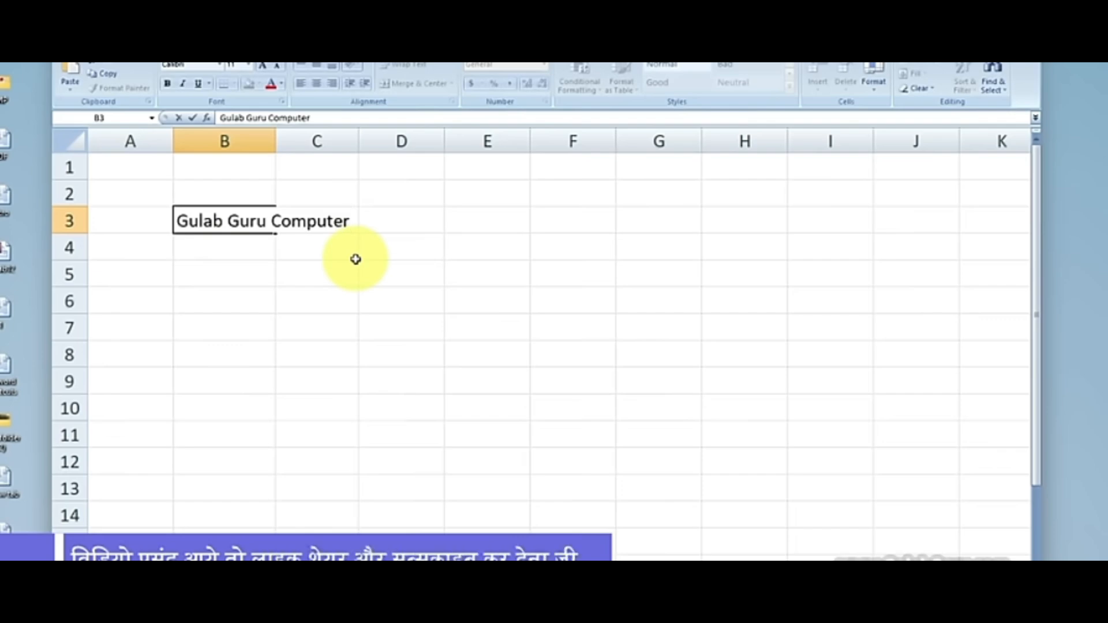
left_click(405, 253)
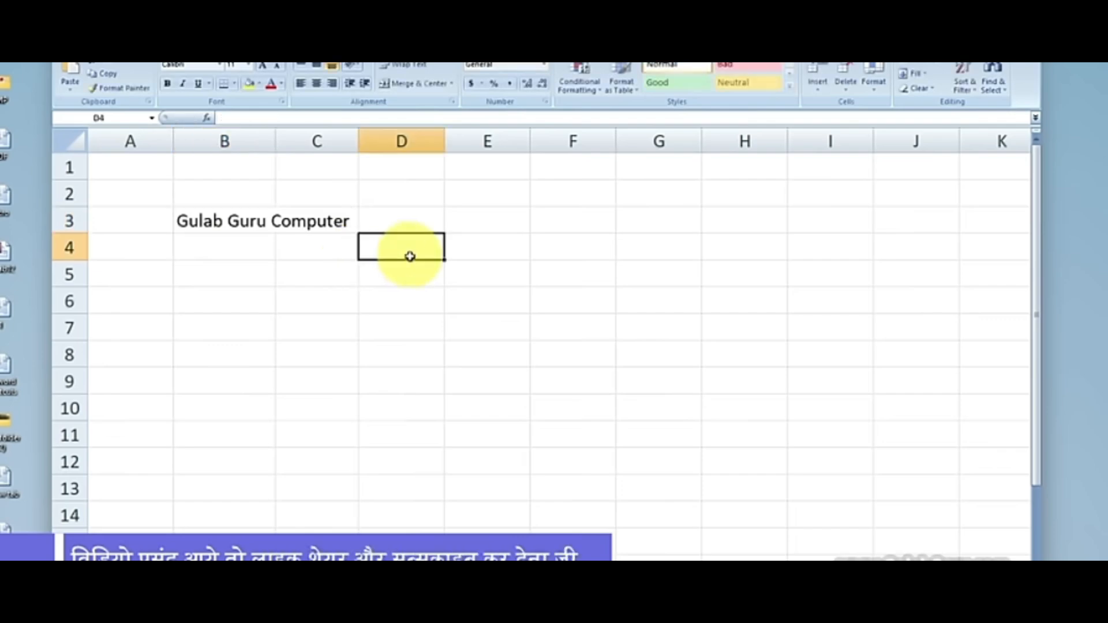
Step: AutoFit column B so that the full text "Gulab Guru Computer" in B3 fits its width
left_click(284, 219)
left_click(221, 218)
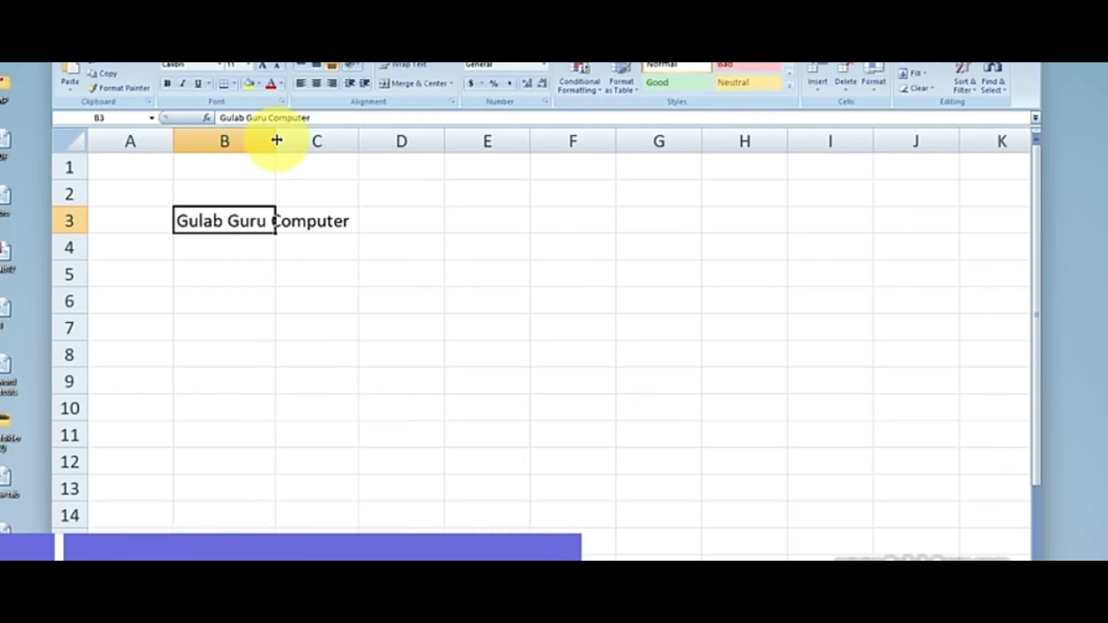
mouse_move(276, 141)
left_mouse_down()
mouse_move(396, 146)
mouse_move(285, 153)
left_mouse_up()
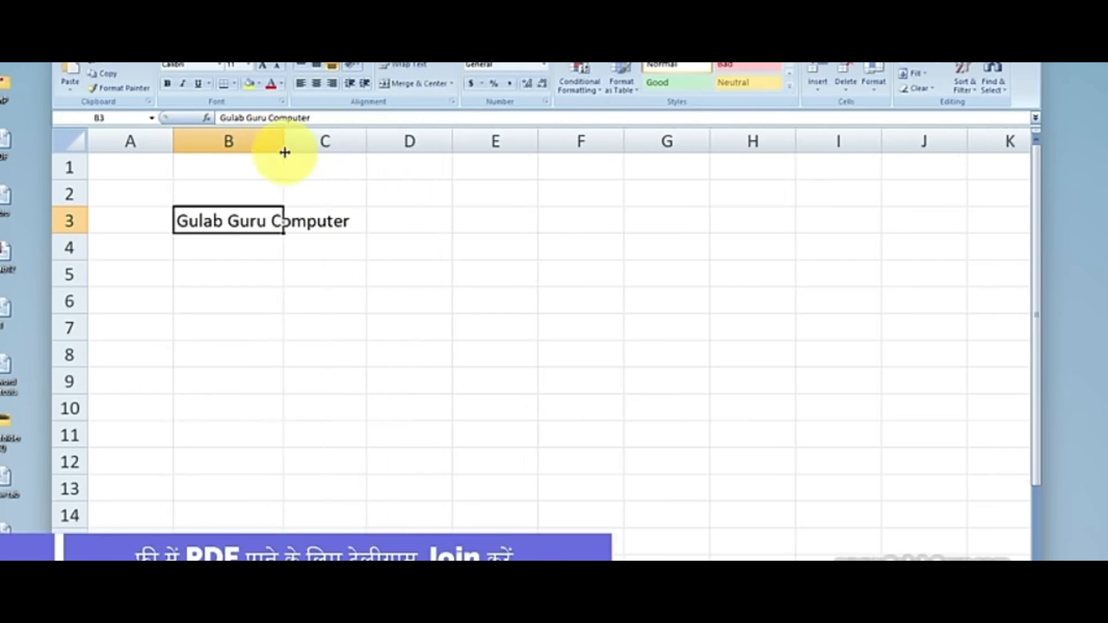
double_click(284, 145)
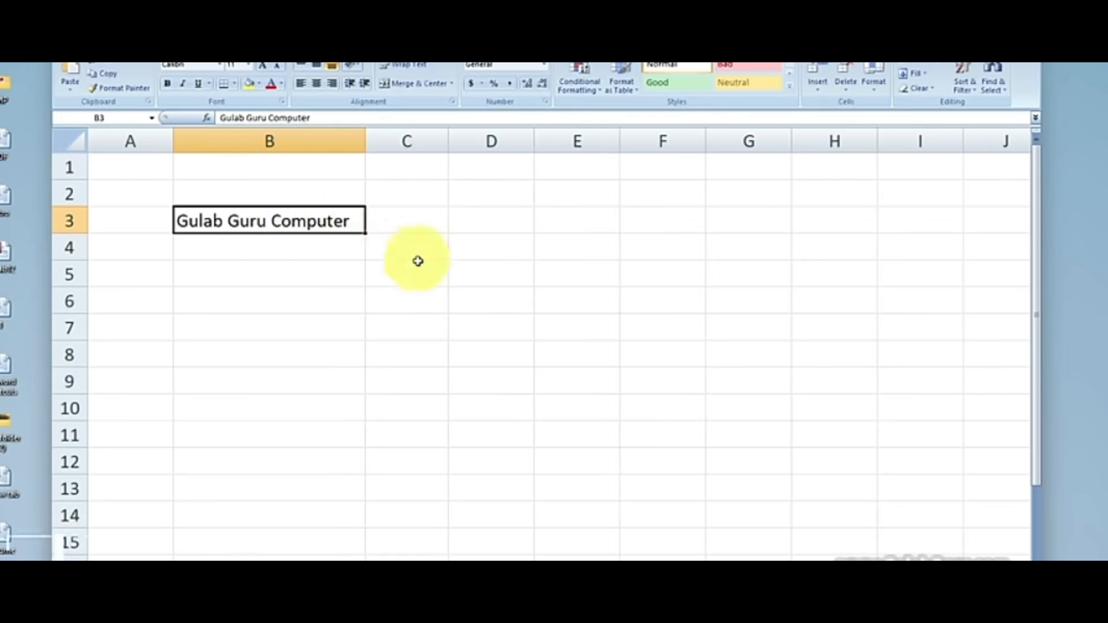
left_click(410, 283)
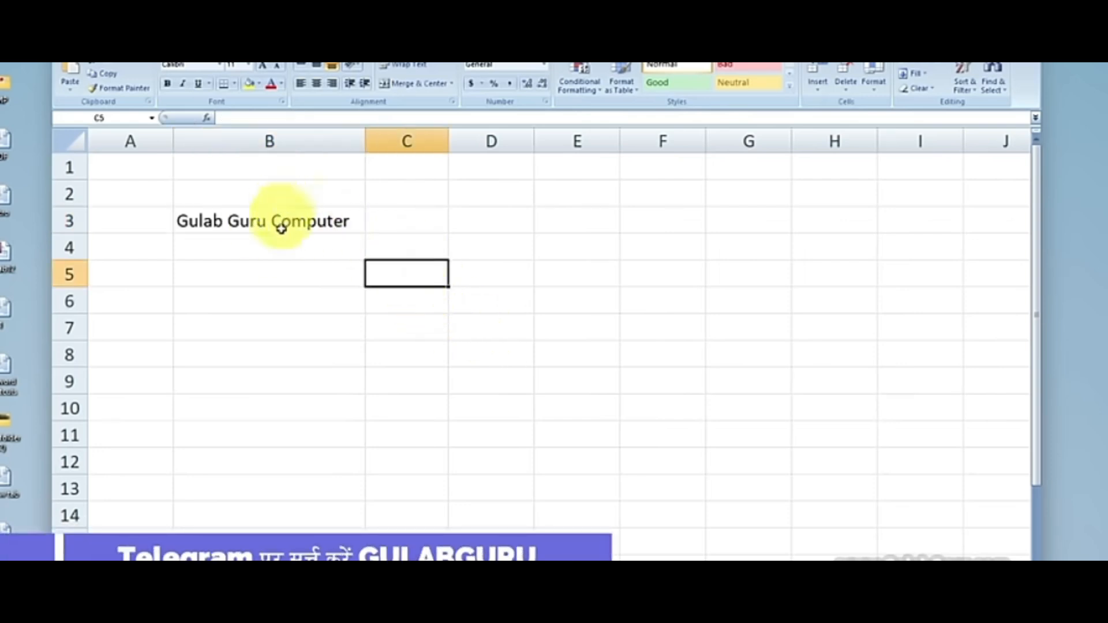
Step: Move the active cell from B3 across the row to E3, and step down column B to B7
left_click(328, 228)
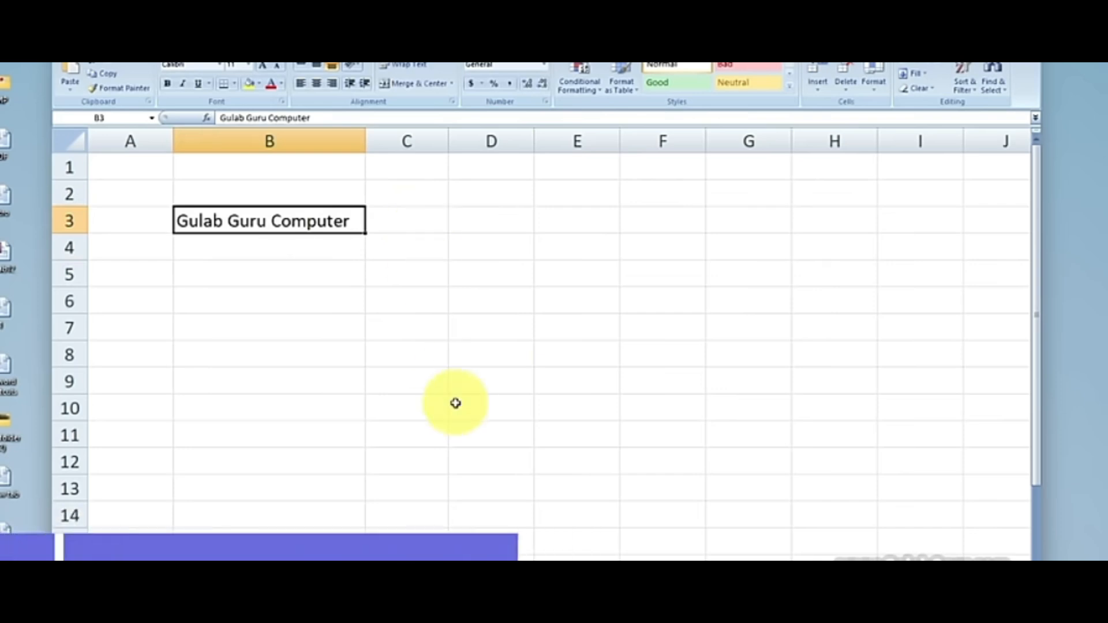
key("Right")
key("Right")
key("Right")
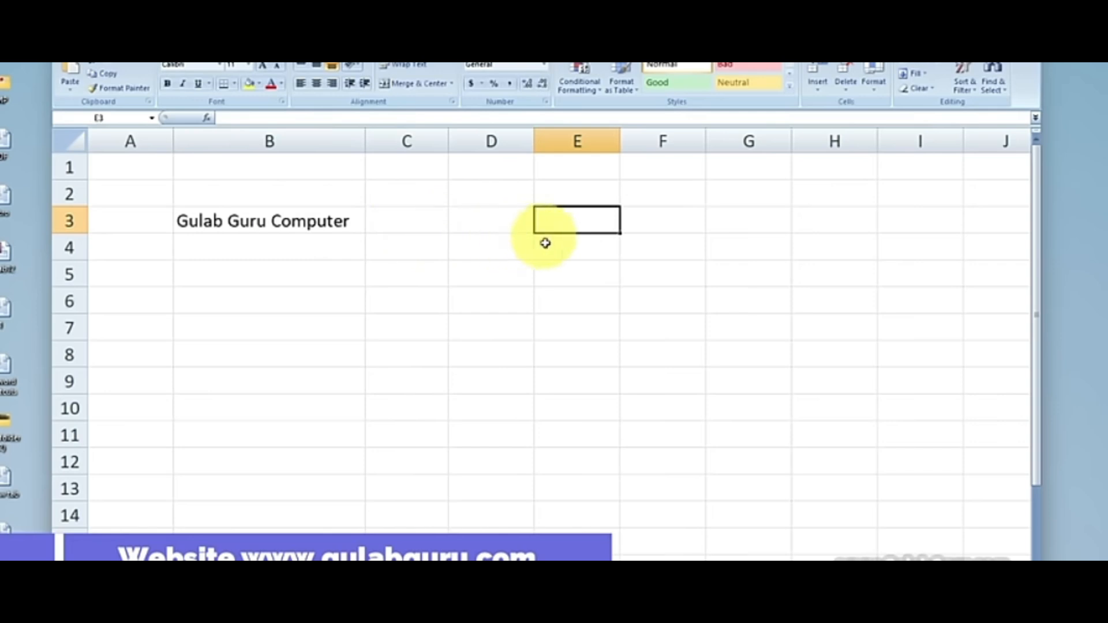
key("Return")
key("Return")
key("Return")
key("Return")
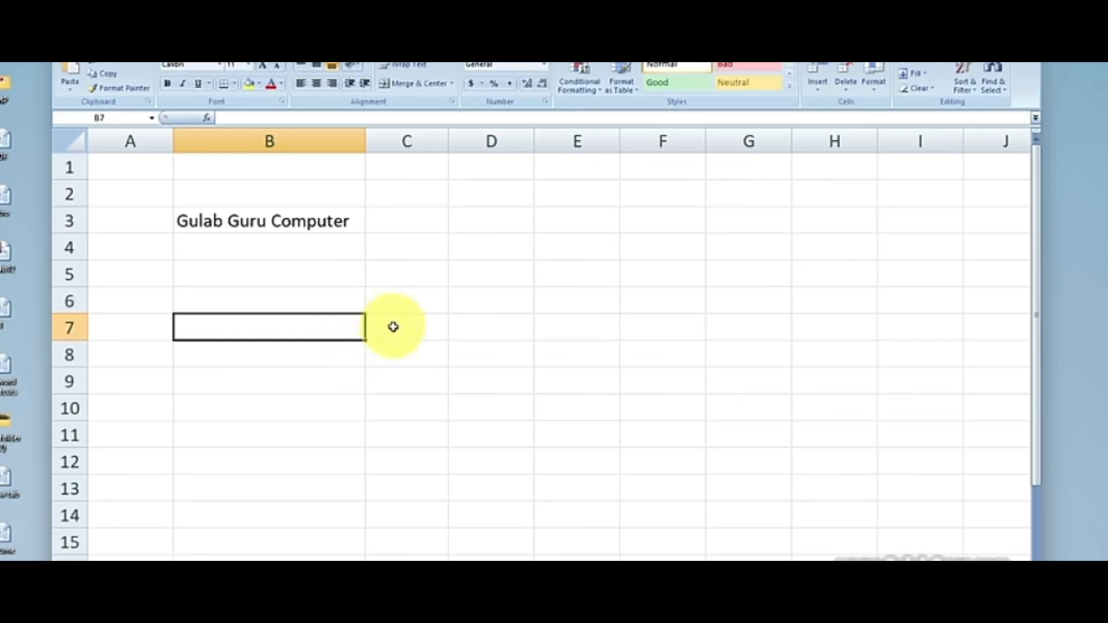
Step: Move the active cell up to B5, down to row 6, across to D6 and back to A6, and select B6 and D7
key("Up")
key("Up")
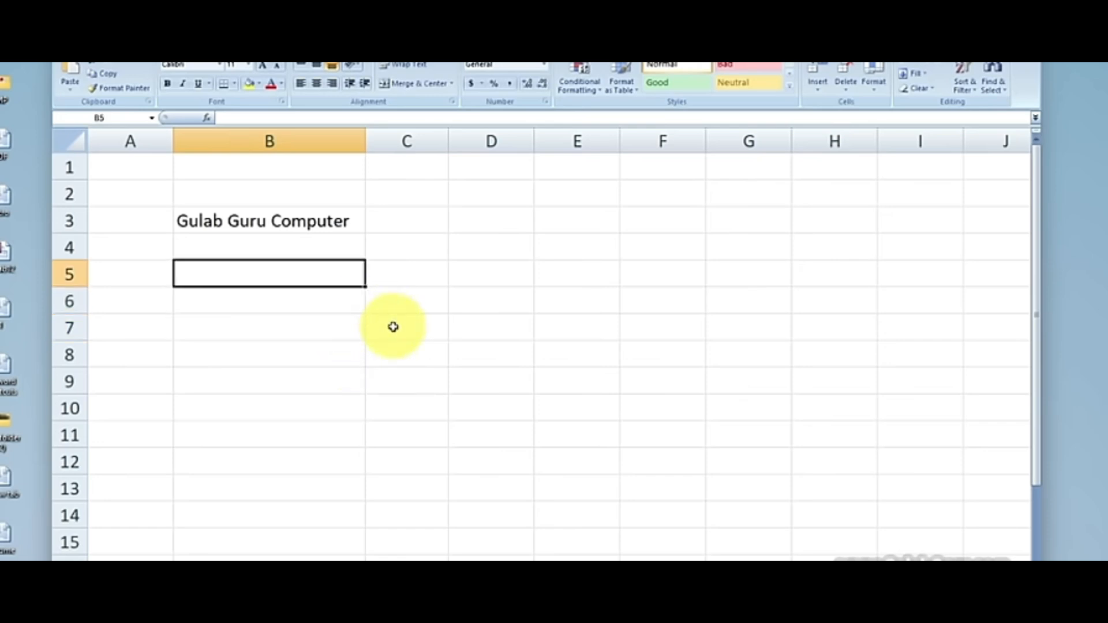
key("Down")
key("Left")
key("Right")
key("Right")
key("Right")
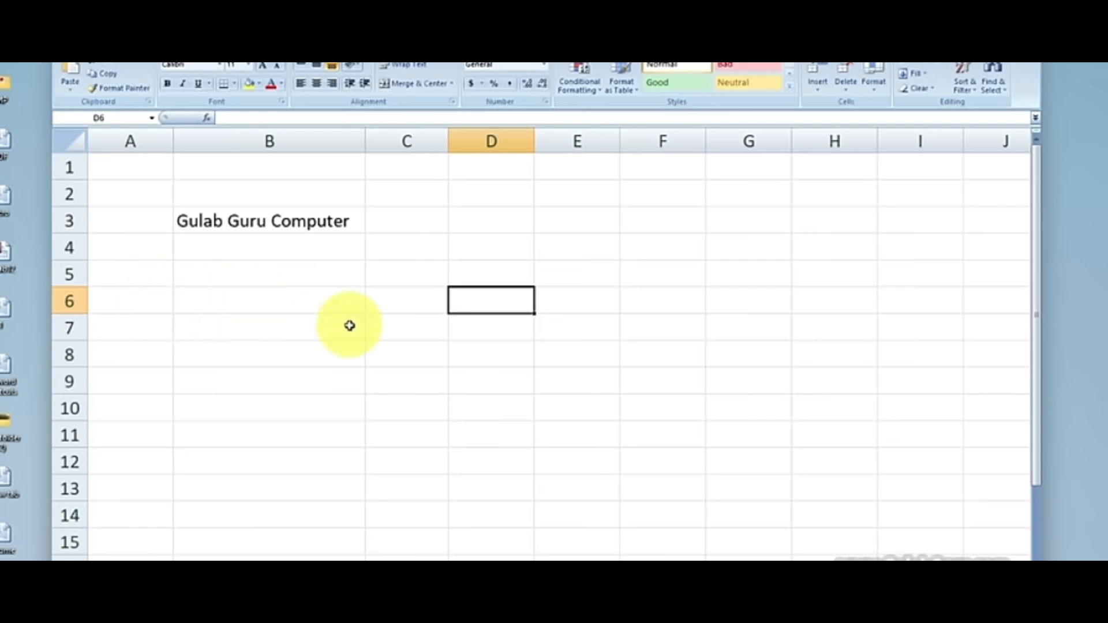
key("Left")
key("Left")
key("Left")
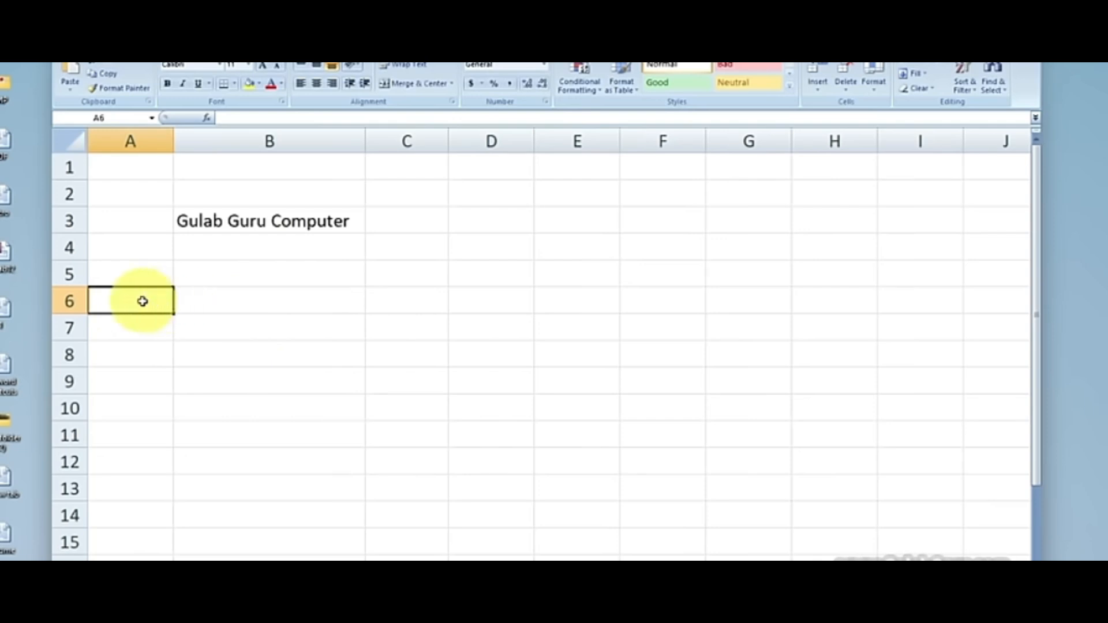
left_click(250, 299)
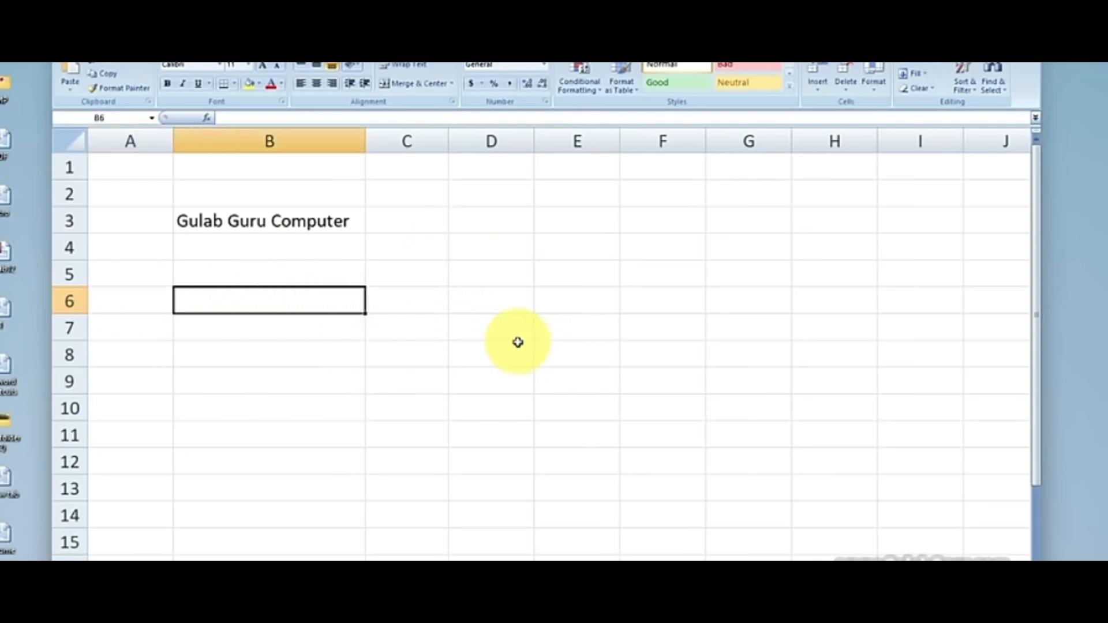
left_click(495, 321)
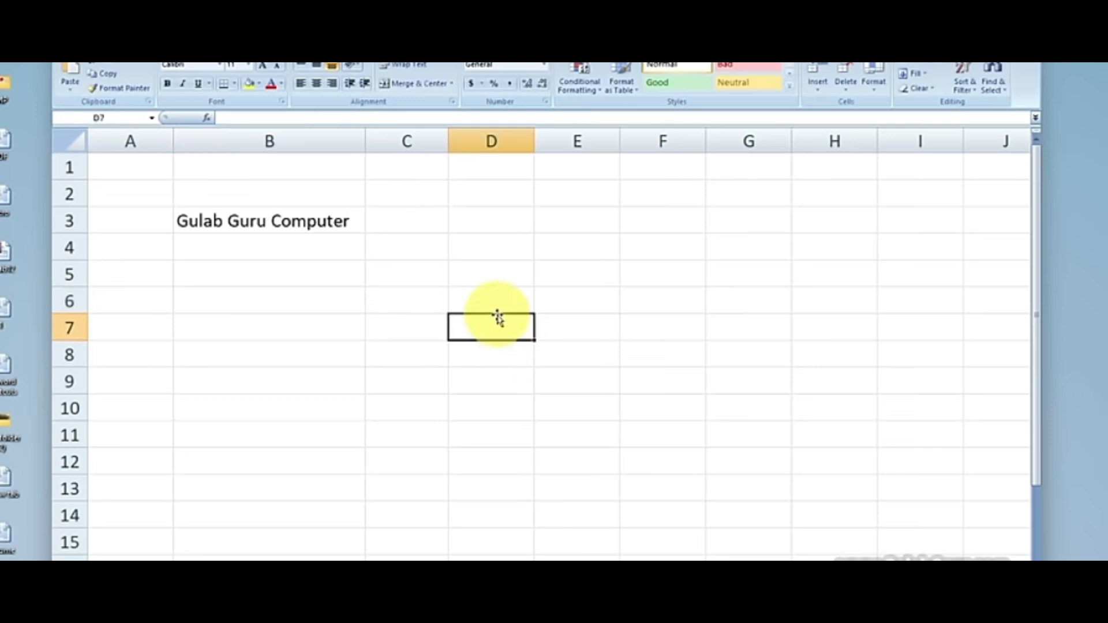
Step: Enter the starting numbers 1 in C3 and 2 in C4
left_click(411, 224)
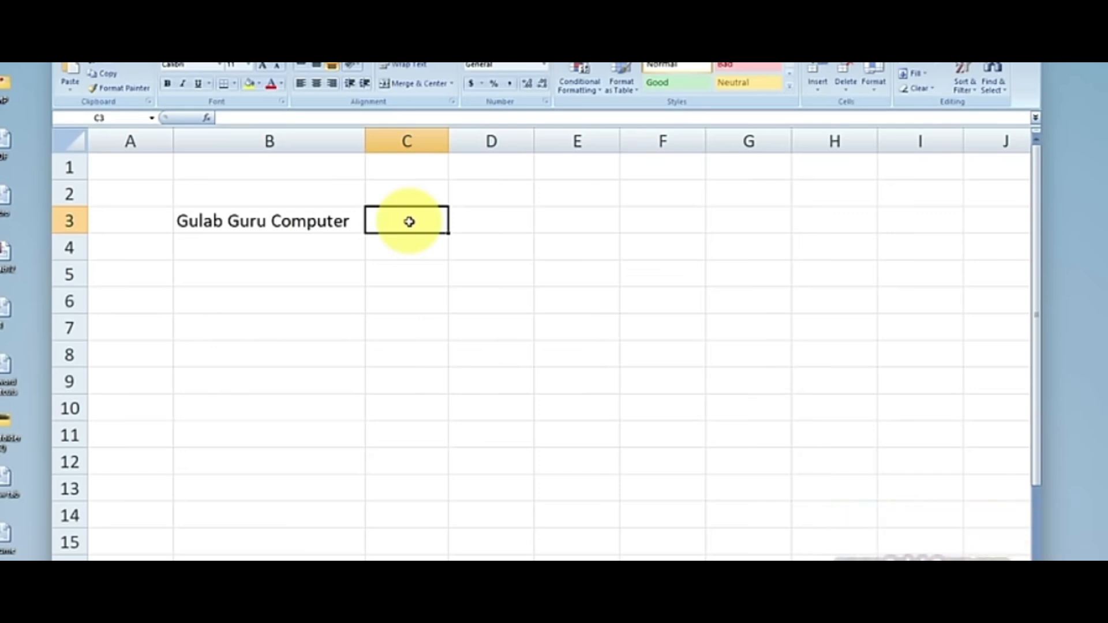
type("1")
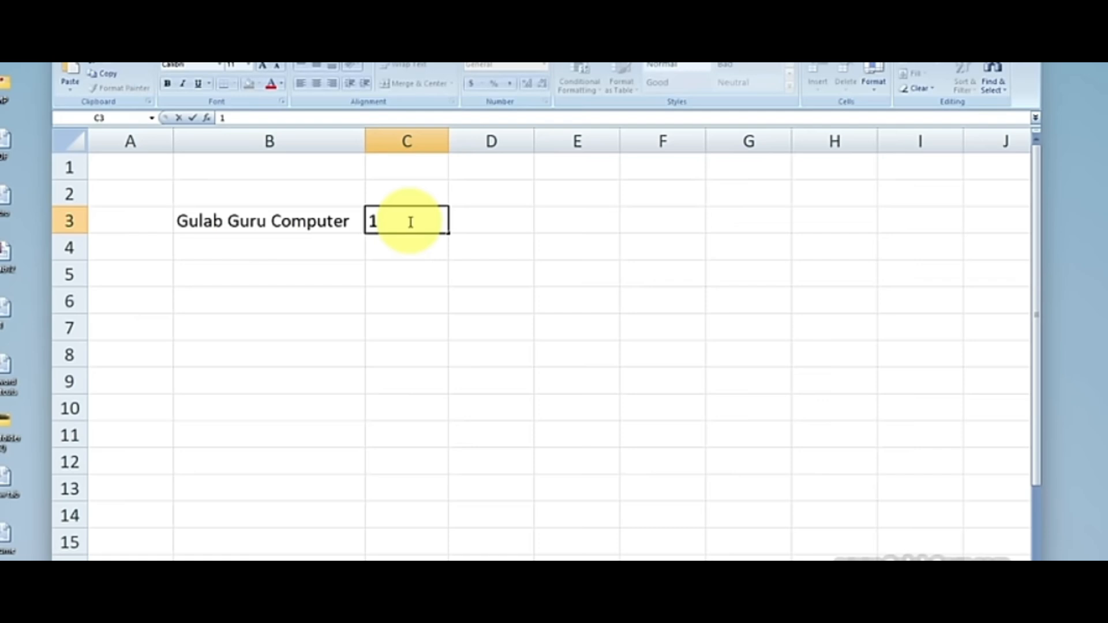
key("Return")
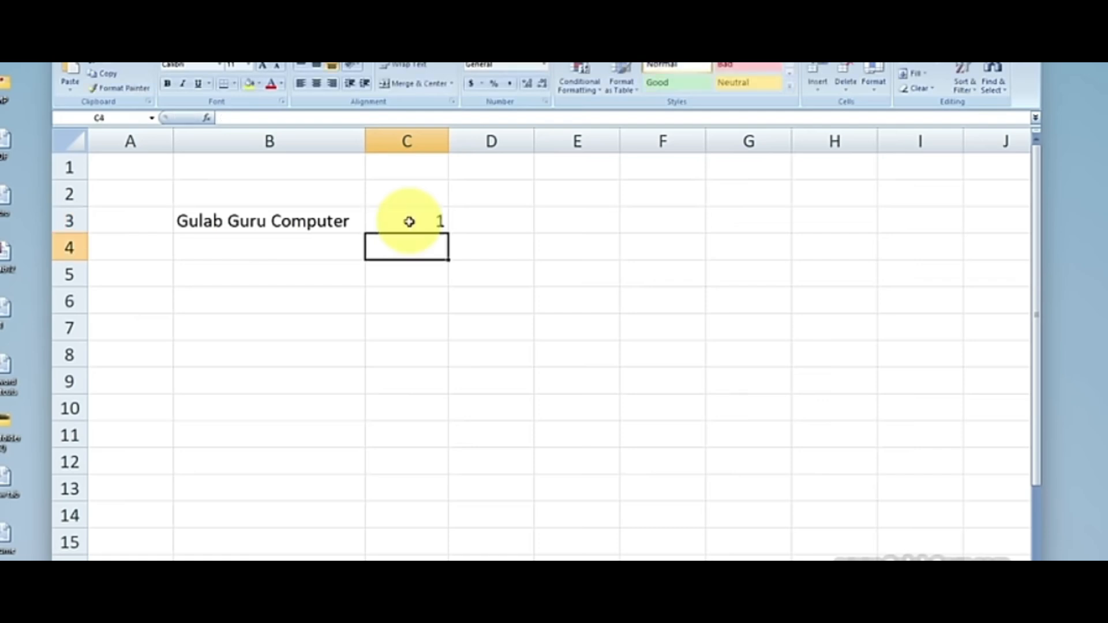
type("2")
left_click(504, 268)
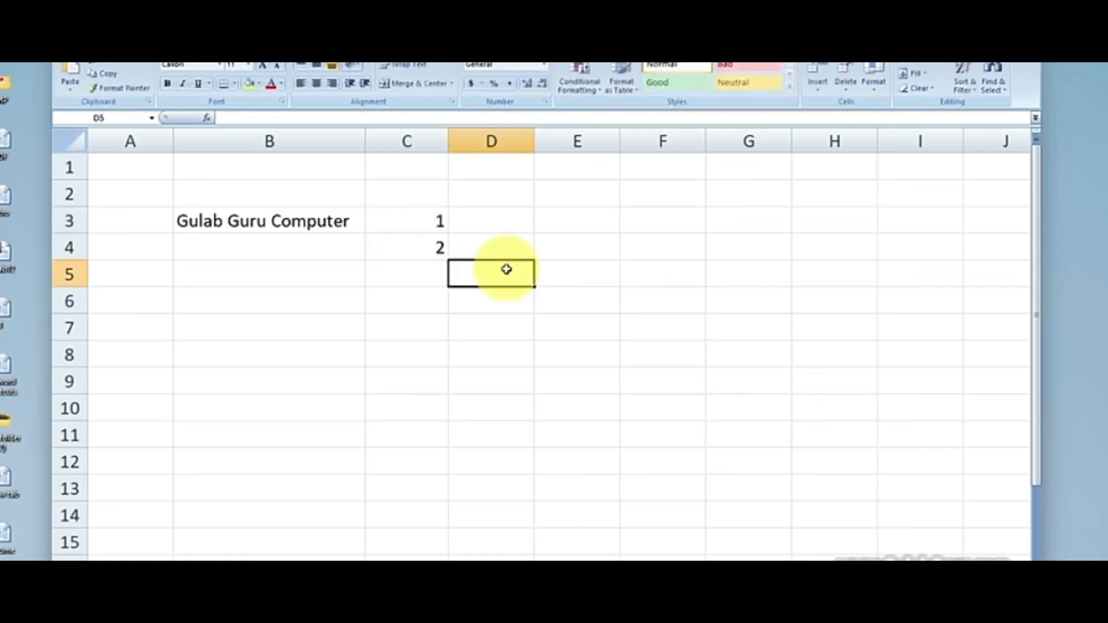
Step: Select C3:C4 and fill the number series down to C12 so it runs from 1 to 10
left_click_drag(413, 223, 421, 240)
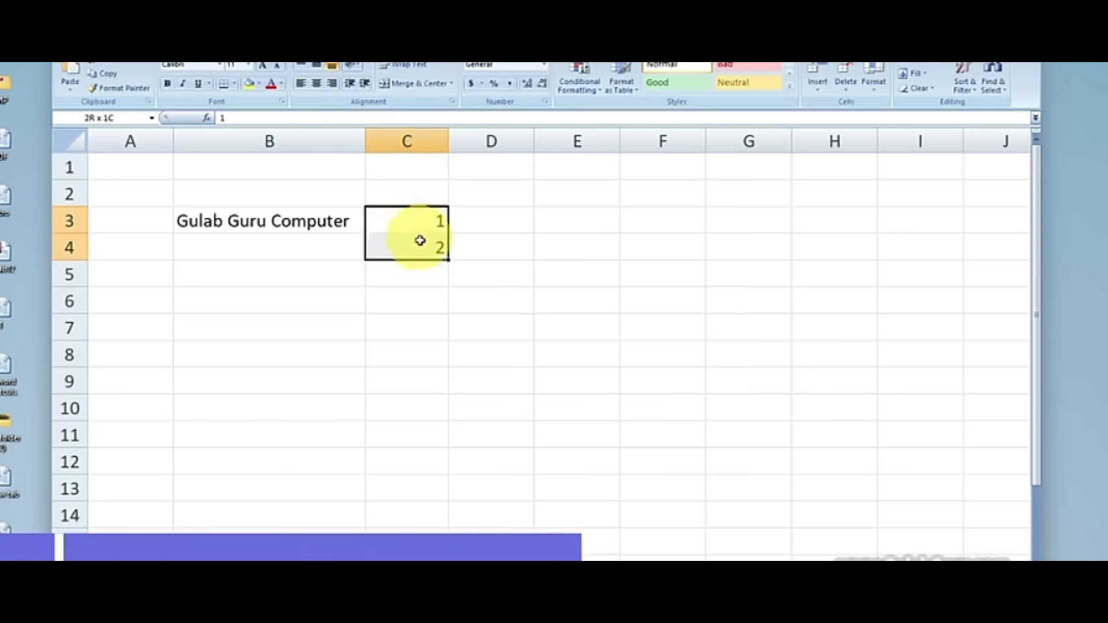
left_click(498, 239)
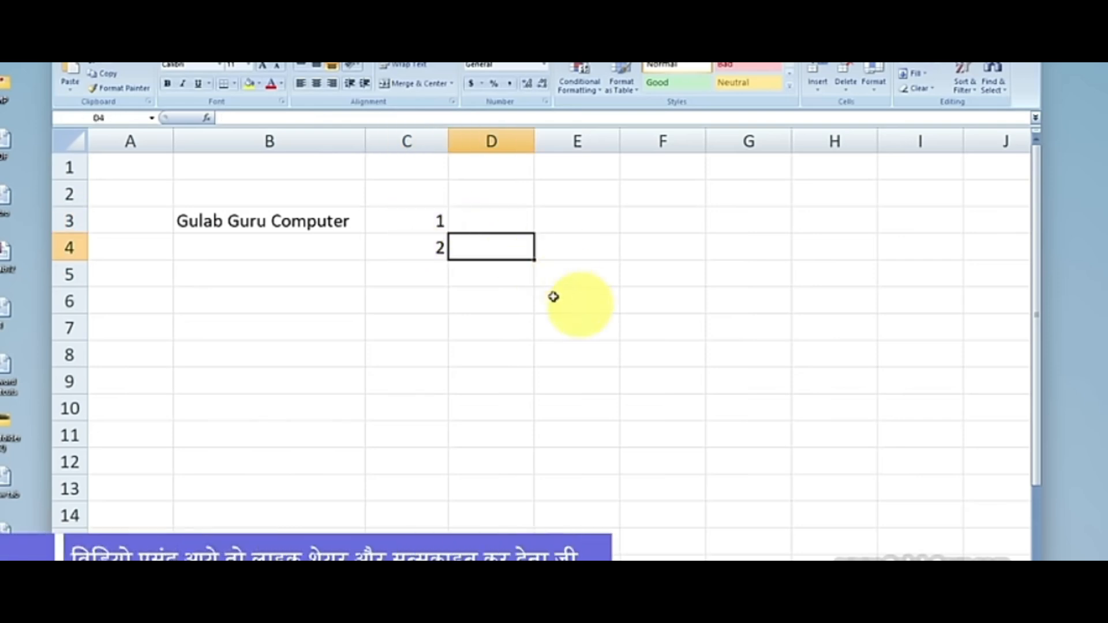
left_click(406, 218)
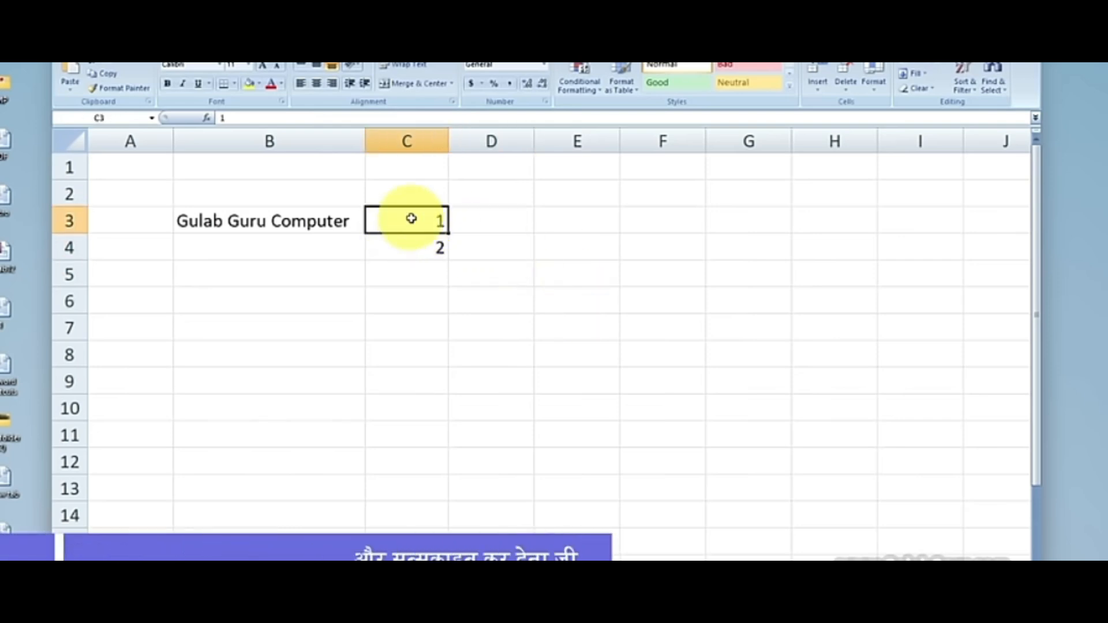
left_click_drag(409, 218, 410, 241)
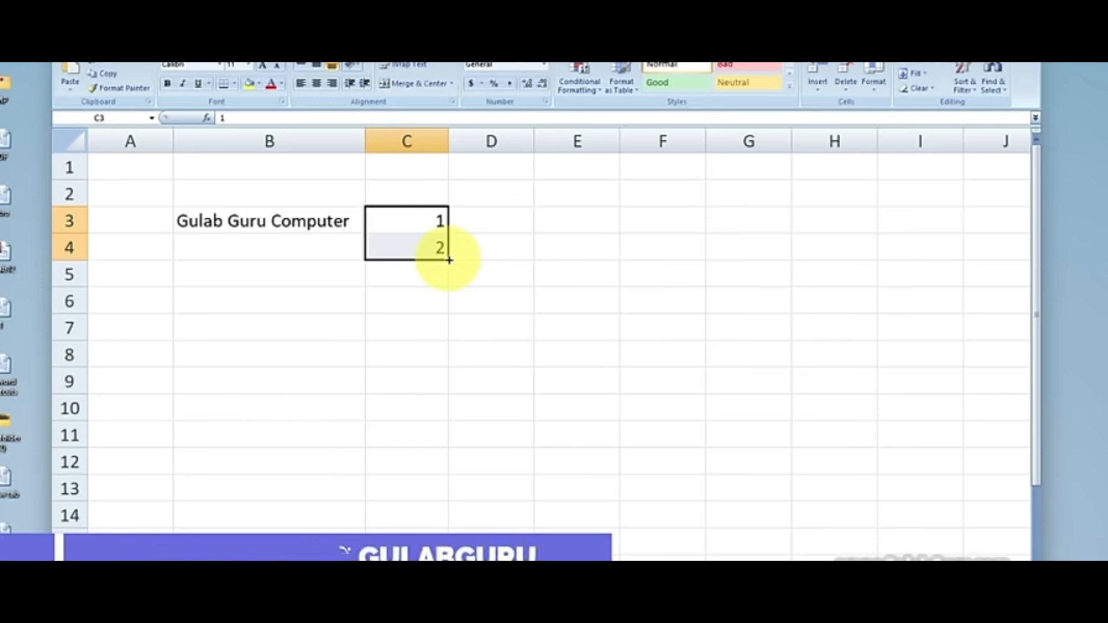
left_click_drag(449, 260, 448, 474)
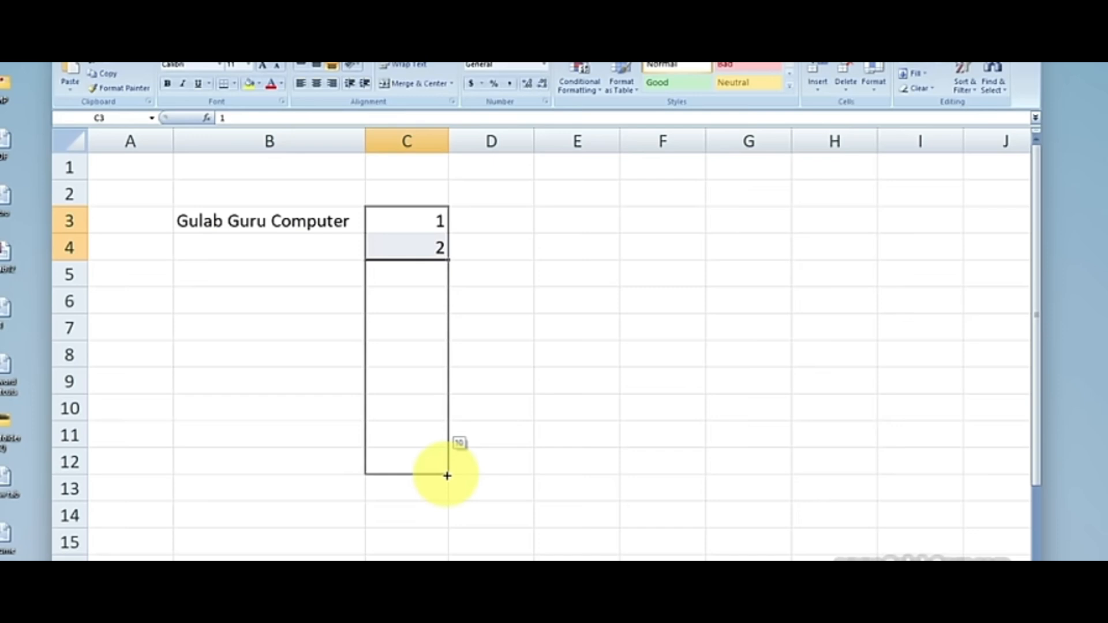
left_click_drag(447, 475, 446, 475)
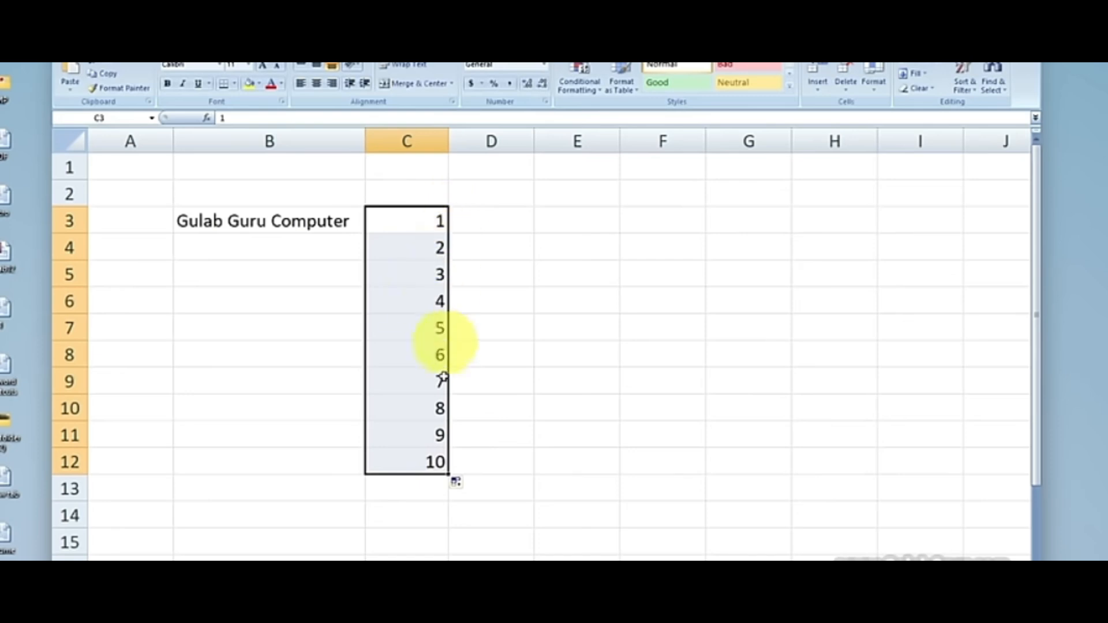
Step: Enter the weekday abbreviations "Sun" in D3 and "Mon" in D4
left_click(518, 221)
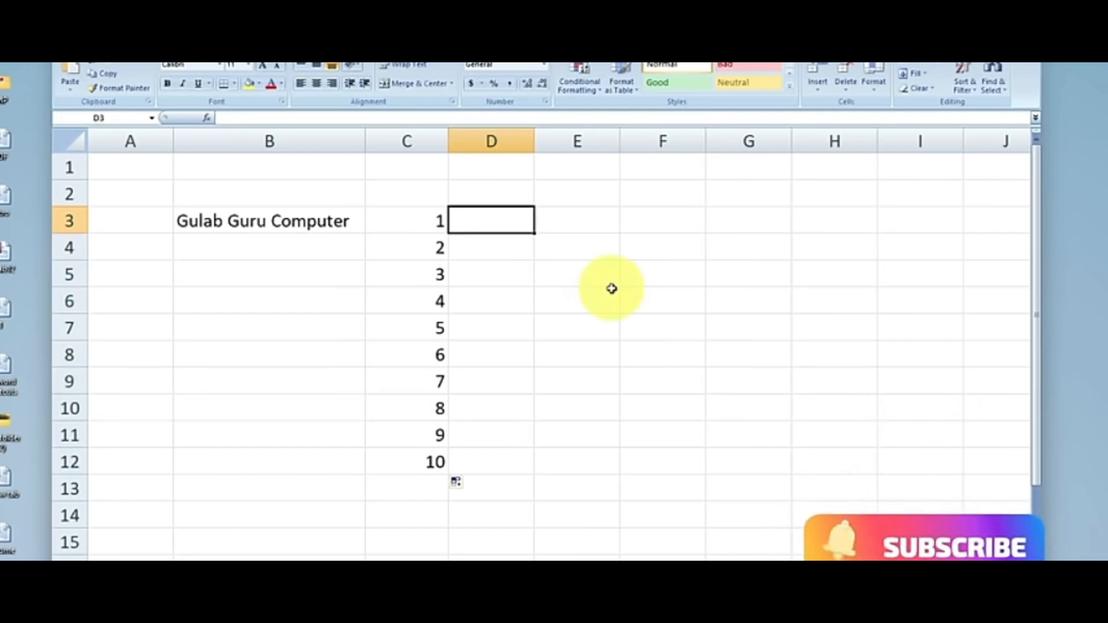
type("Sun")
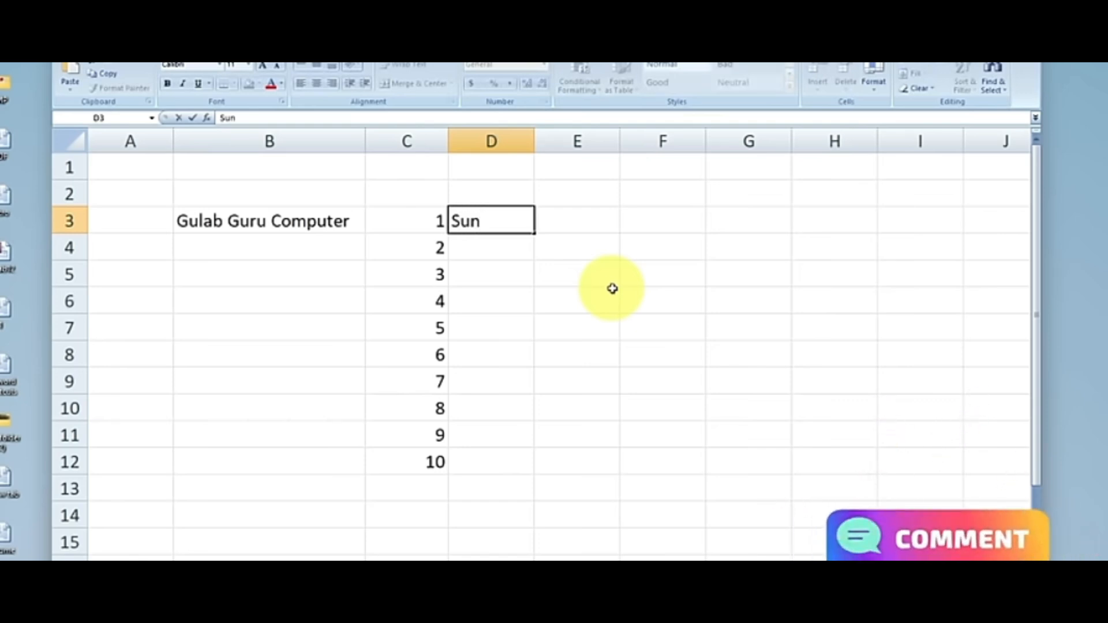
left_click(500, 256)
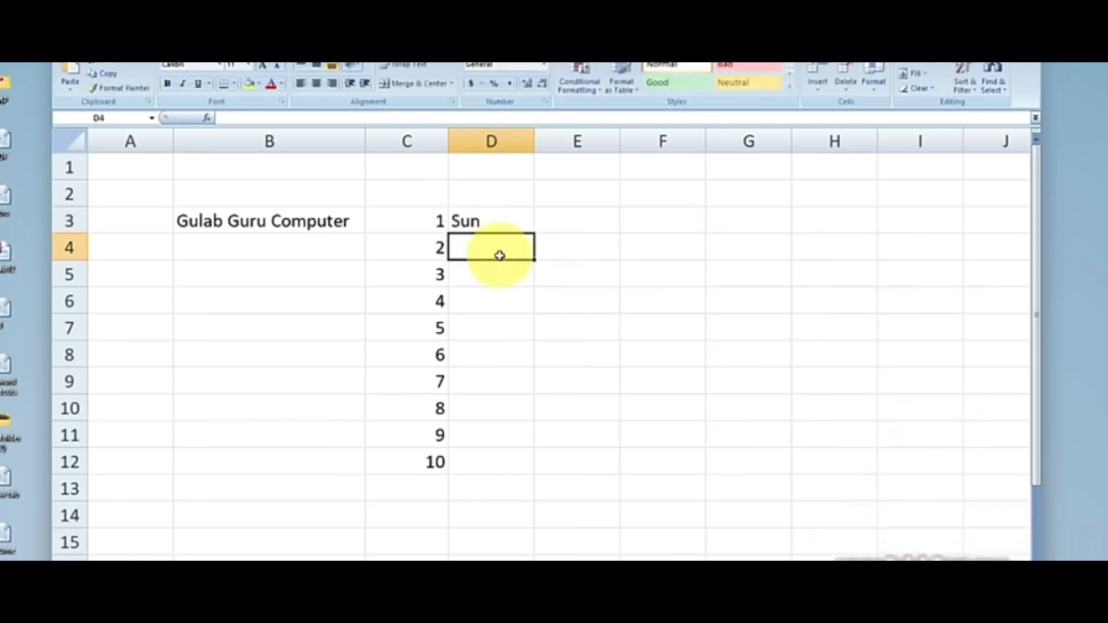
type("M")
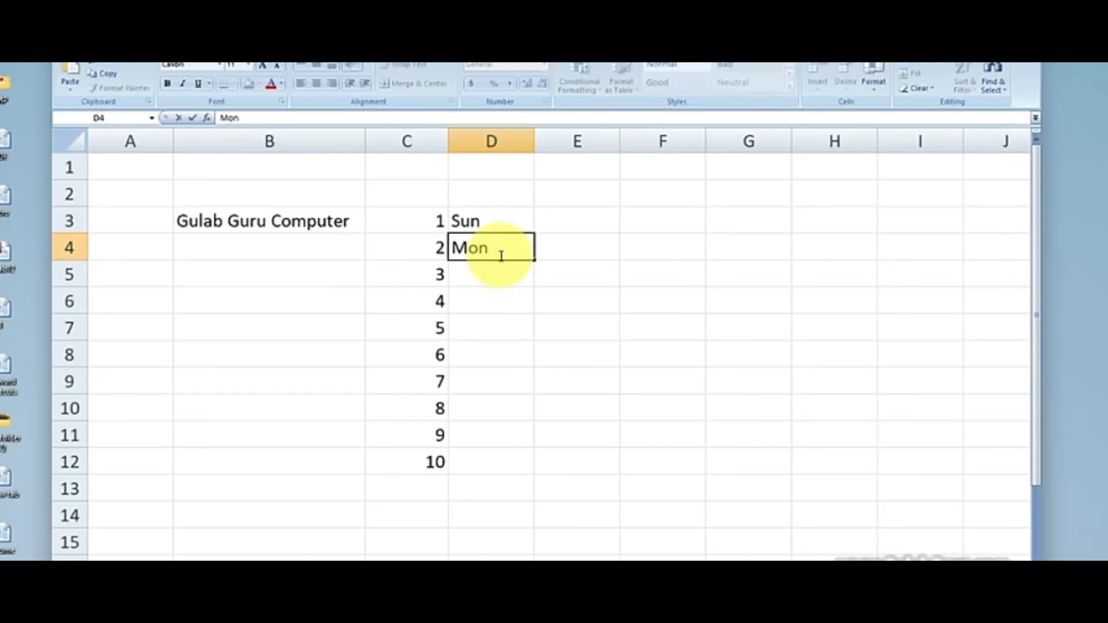
type("on")
left_click(571, 279)
Step: Select D3:D4 and fill the weekday series down to D9, ending with "Sat"
left_click(494, 219)
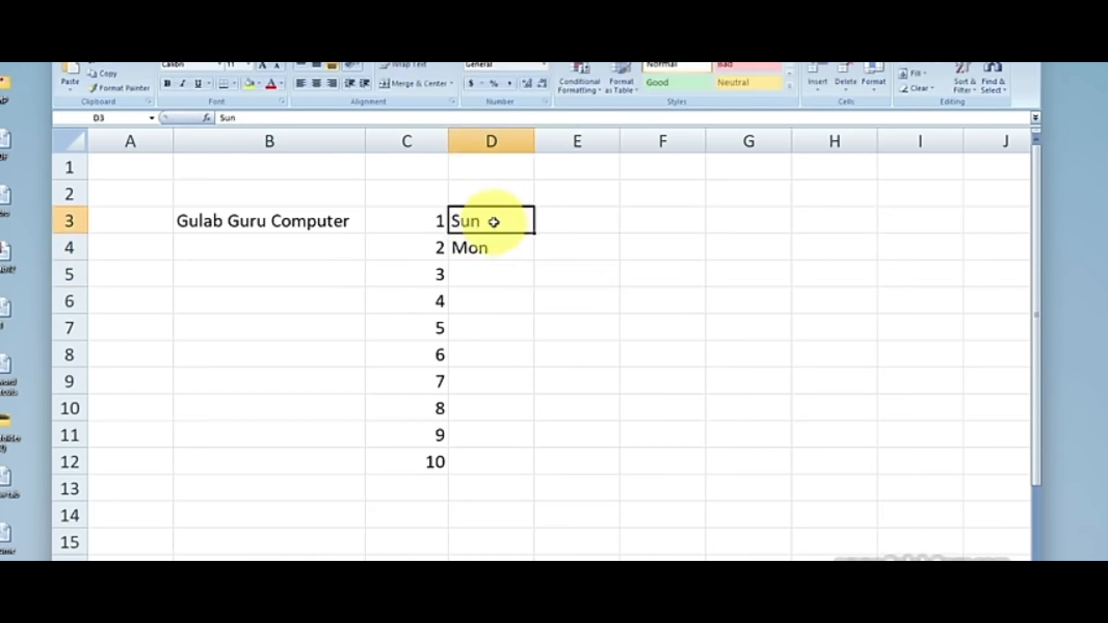
mouse_move(493, 221)
left_mouse_down()
mouse_move(495, 245)
mouse_move(484, 241)
left_mouse_up()
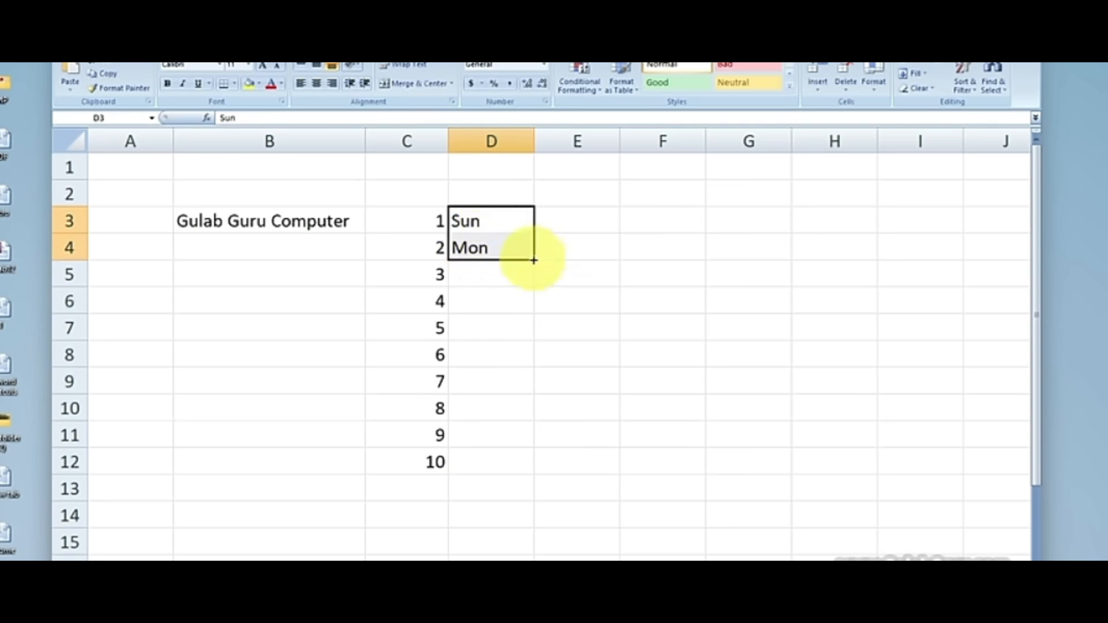
left_click_drag(535, 275, 536, 383)
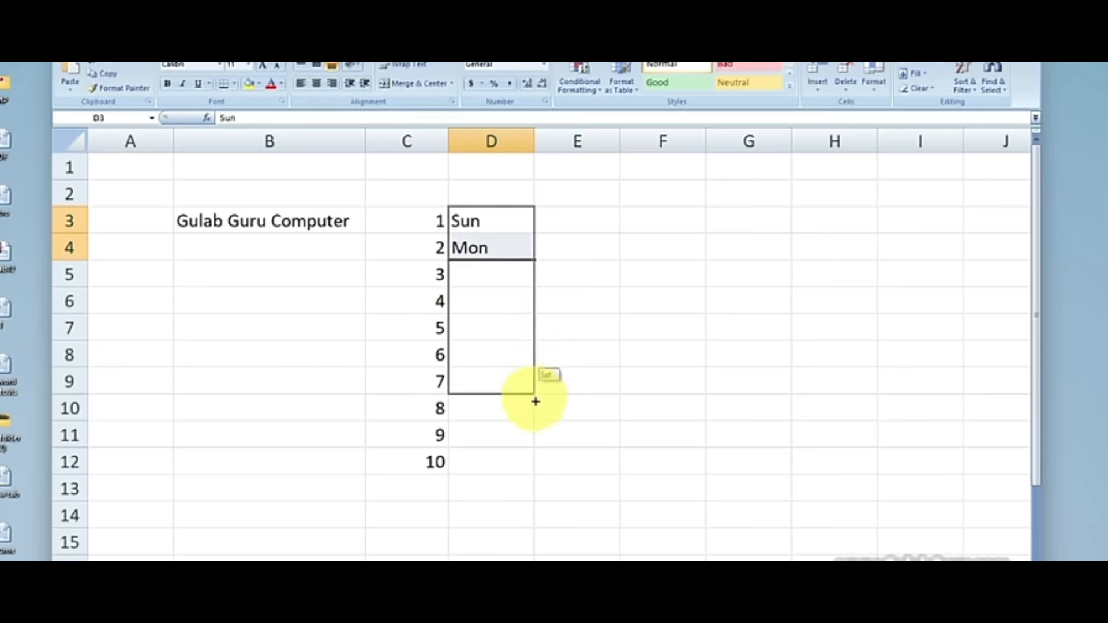
mouse_move(536, 402)
left_mouse_down()
mouse_move(534, 460)
mouse_move(532, 396)
left_mouse_up()
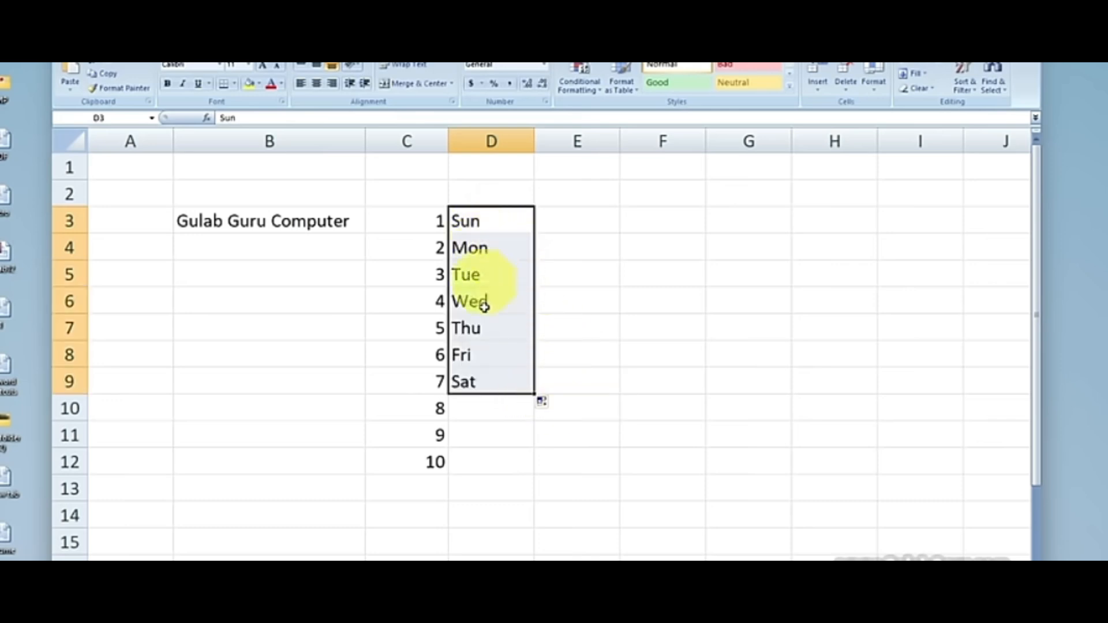
left_click(582, 300)
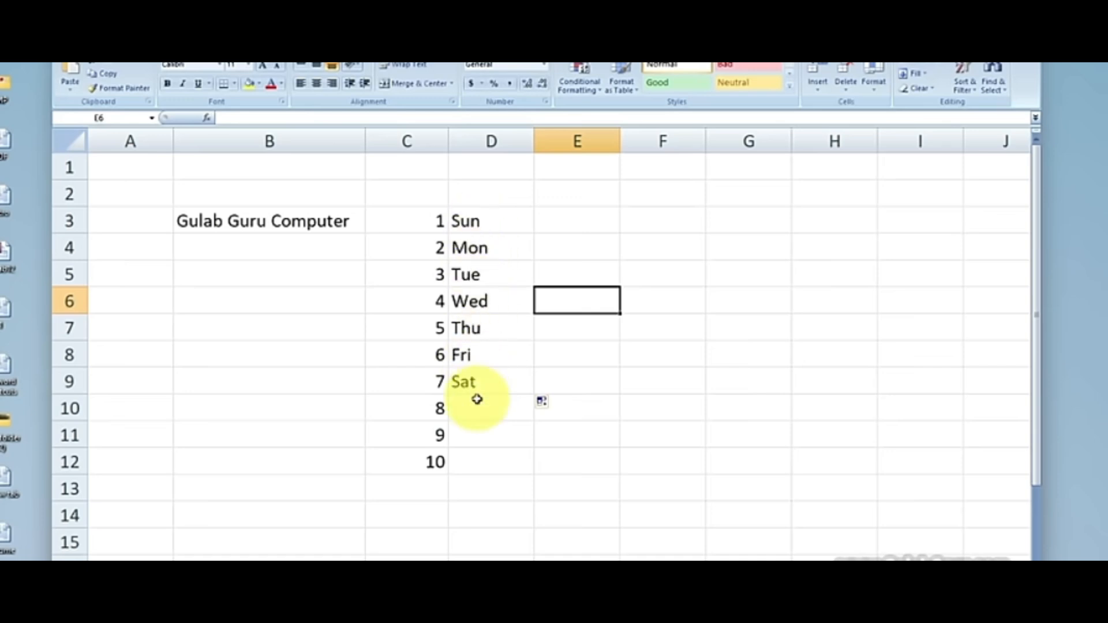
Step: Enter the full weekday names "Sunday" in E3 and "Monday" in E4
left_click(563, 222)
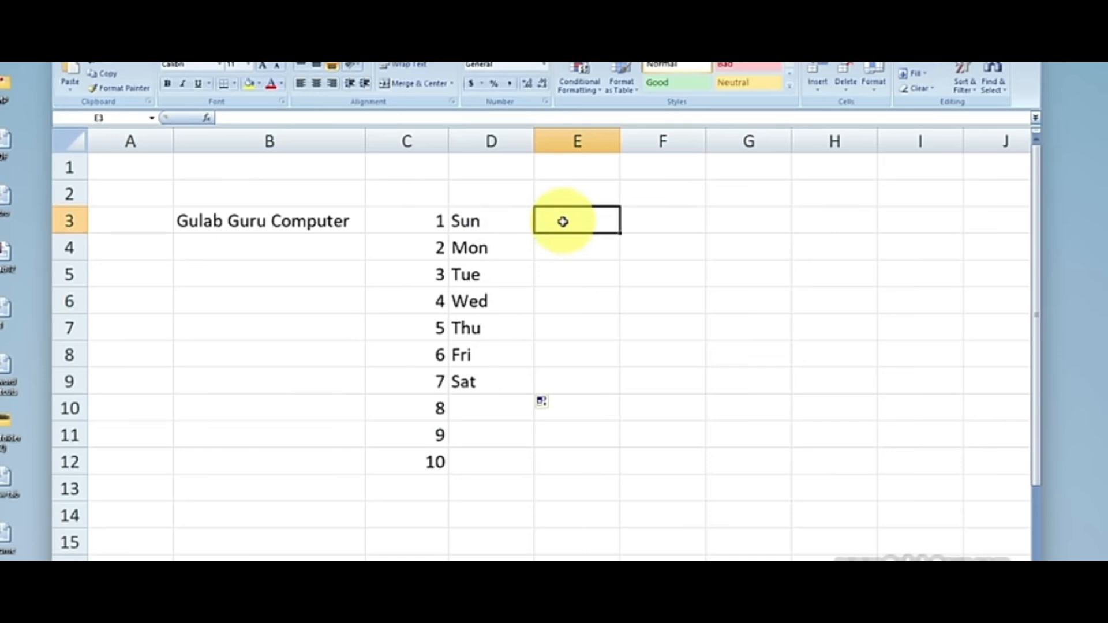
type("S")
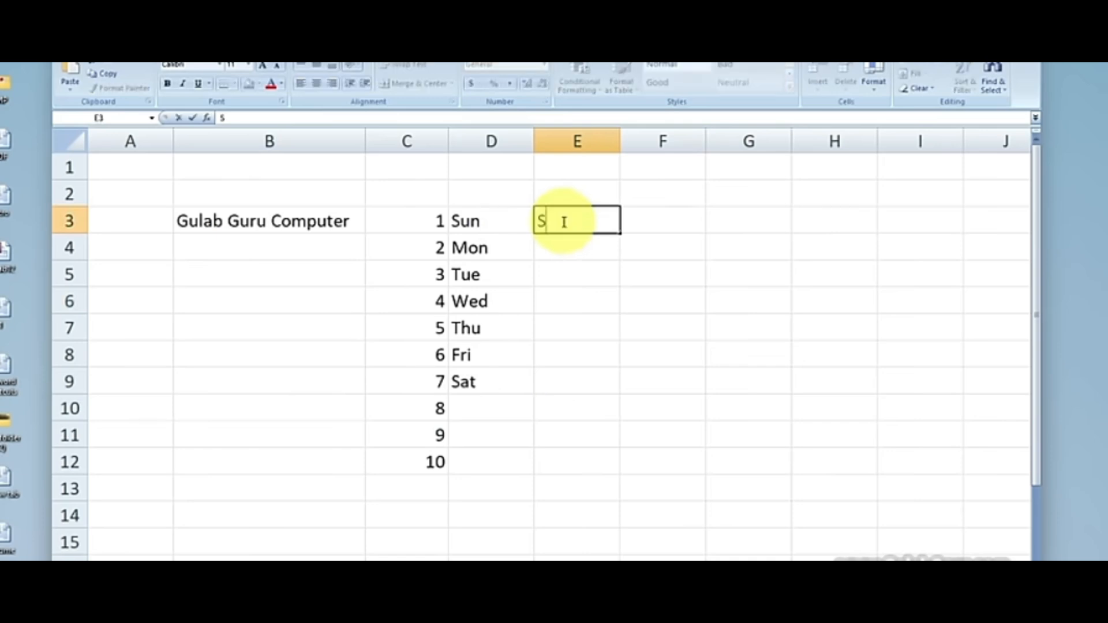
type("un")
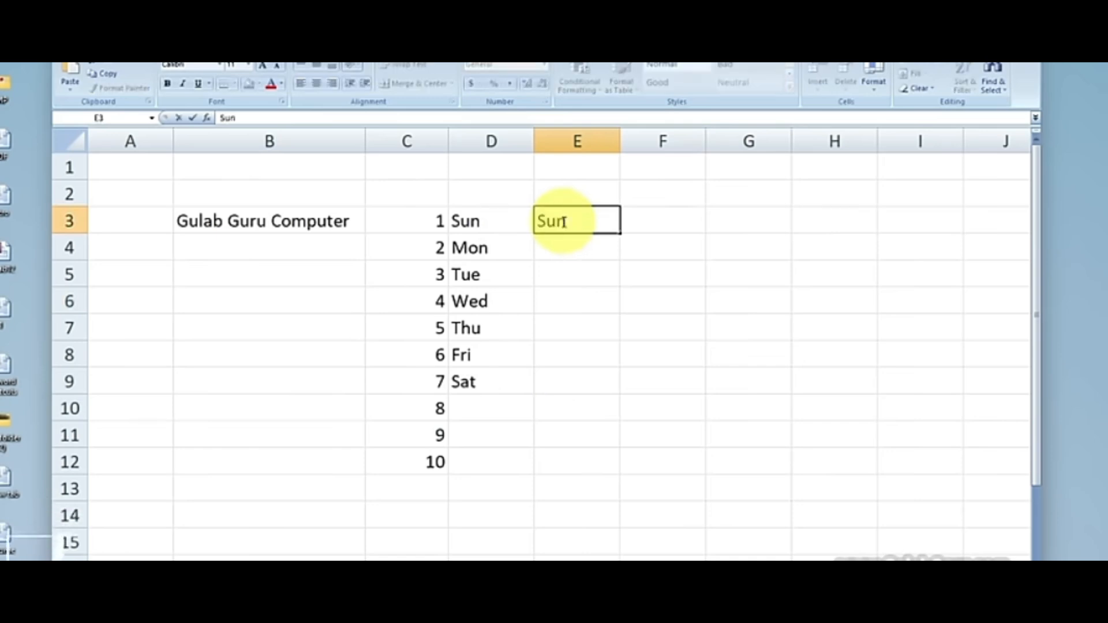
type("day")
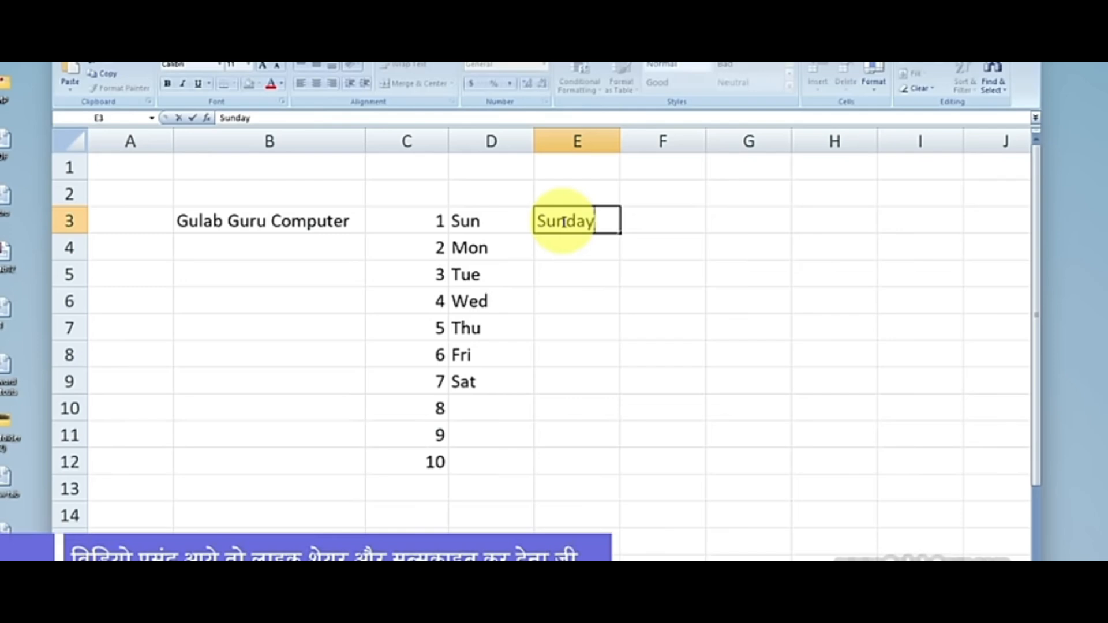
key("Return")
type("Monday")
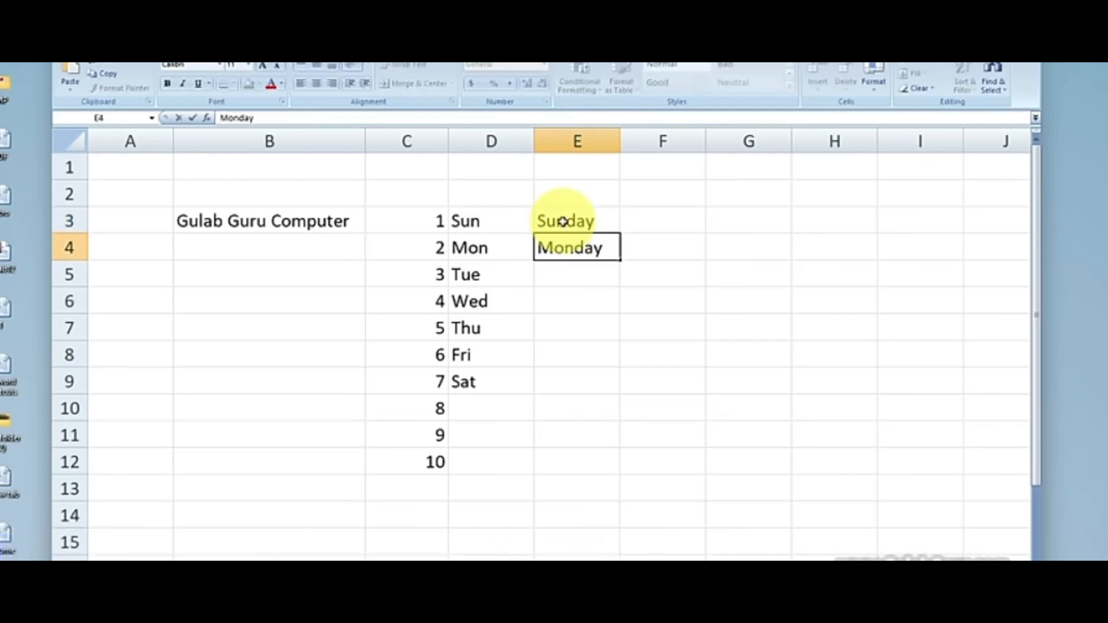
left_click(661, 241)
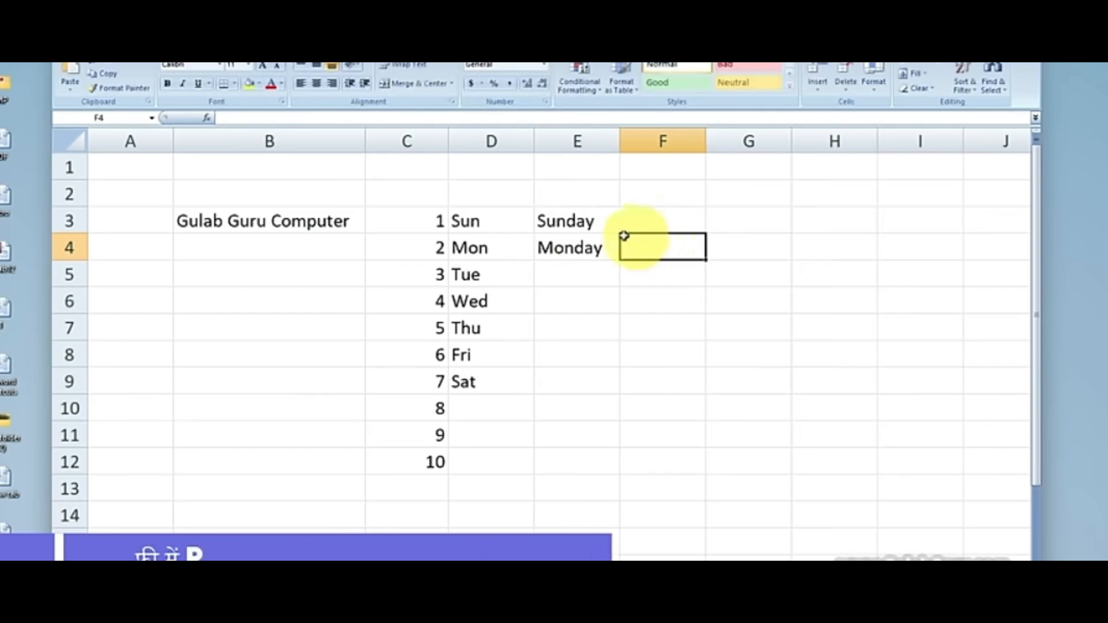
Step: Fill the weekday names from E3:E4 down to E9, ending with "Saturday", and widen column E to fit "Wednesday"
left_click(585, 222)
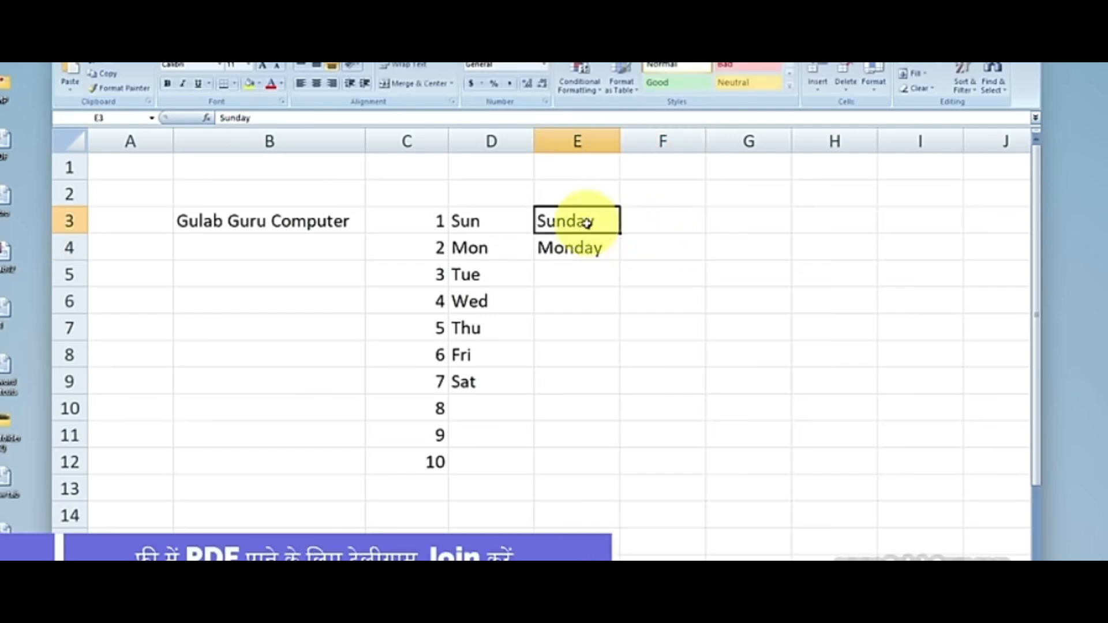
left_click_drag(586, 222, 620, 387)
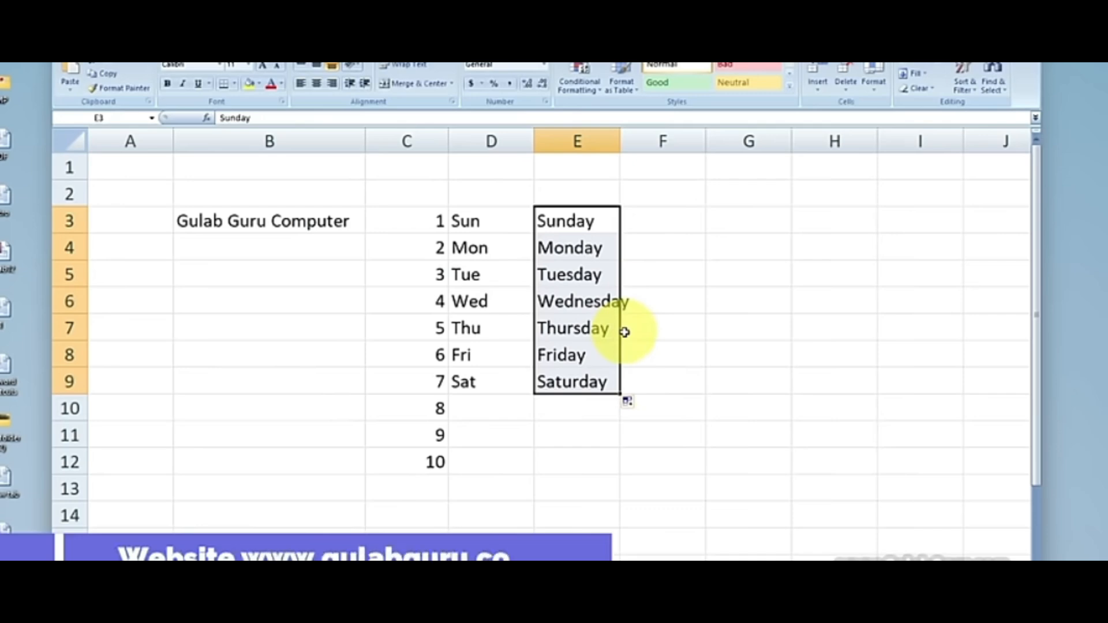
left_click_drag(620, 141, 633, 141)
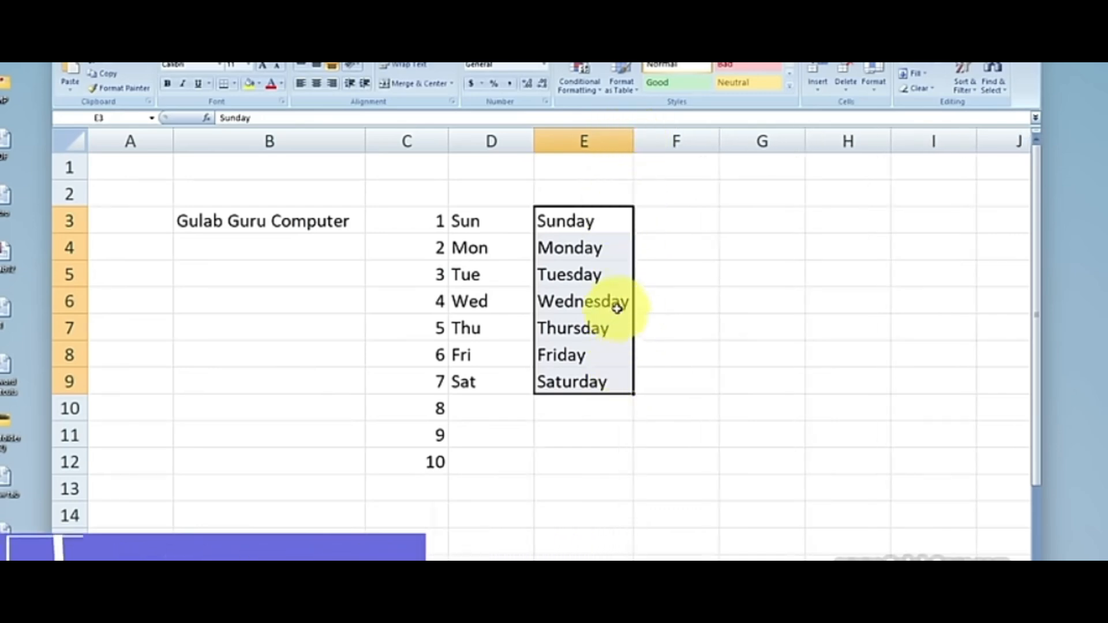
left_click(669, 304)
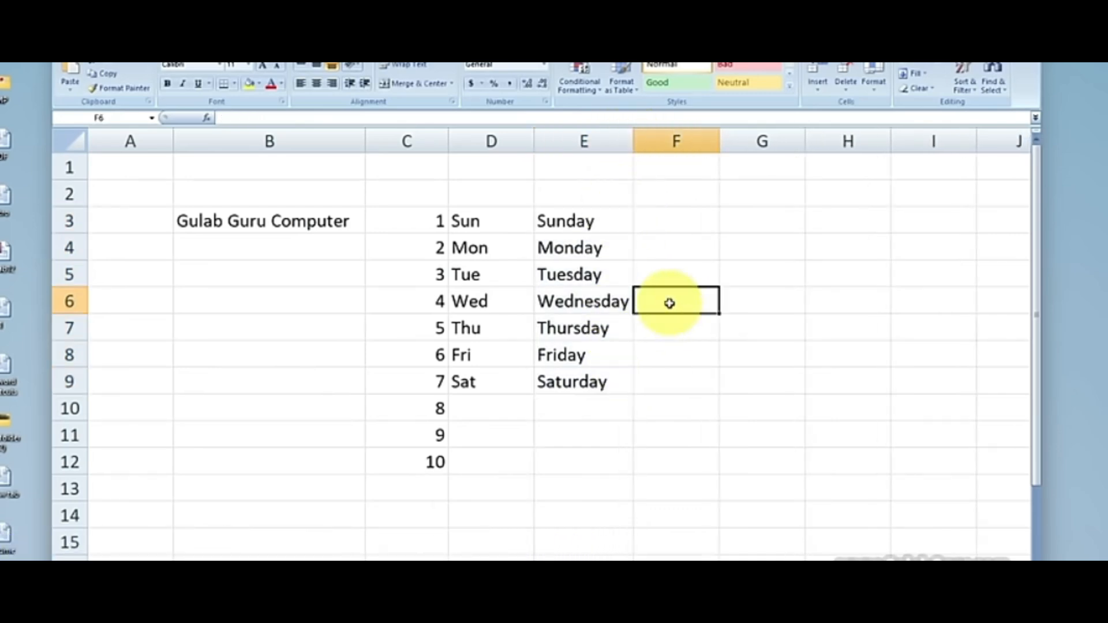
Step: Enter "Jan" in F3 and "Feb" in F4, and fill the month abbreviations down to "Dec" in F14
left_click(679, 221)
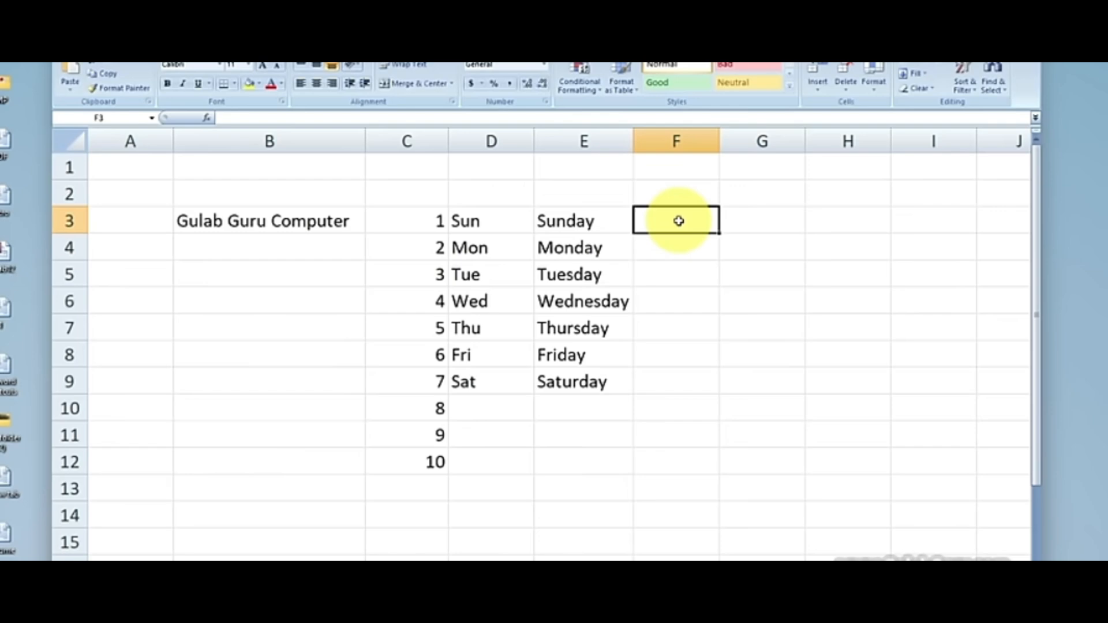
type("Jan")
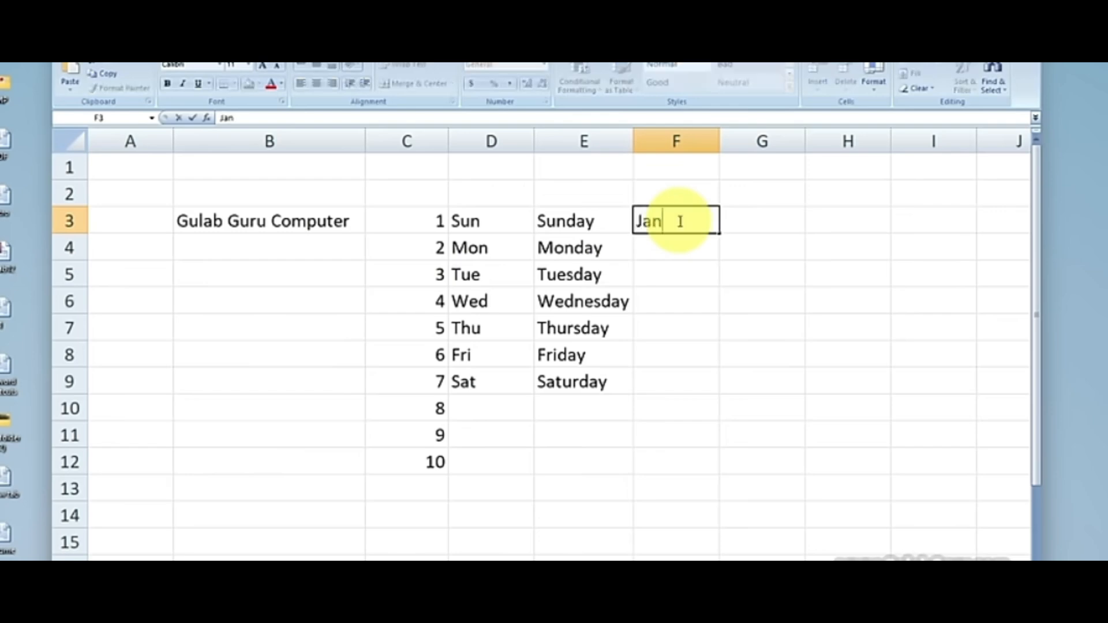
key("Return")
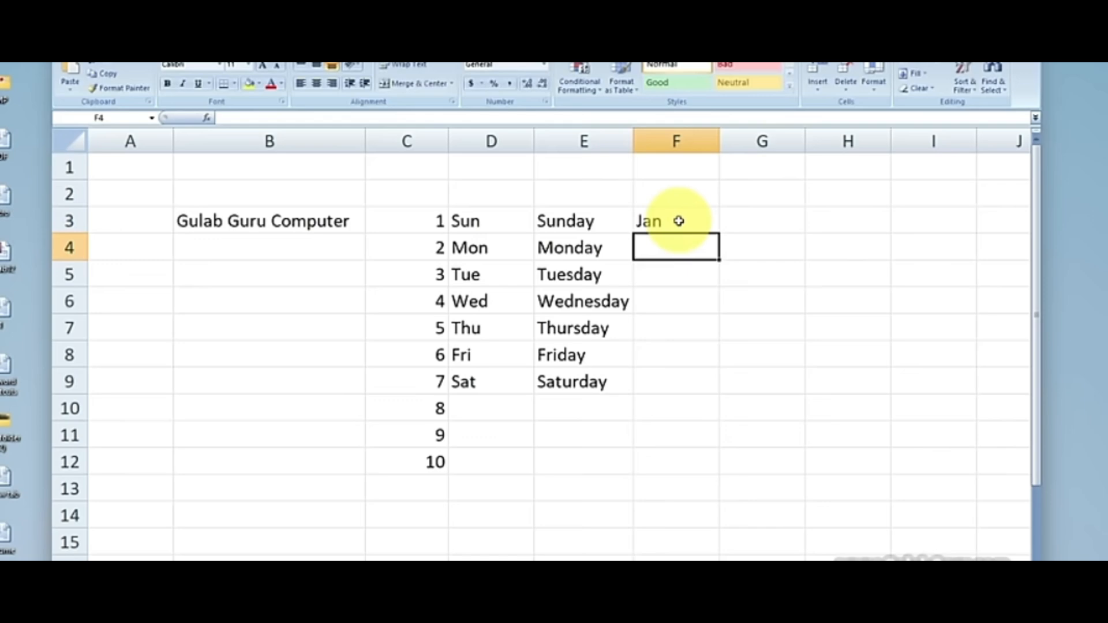
type("Feb")
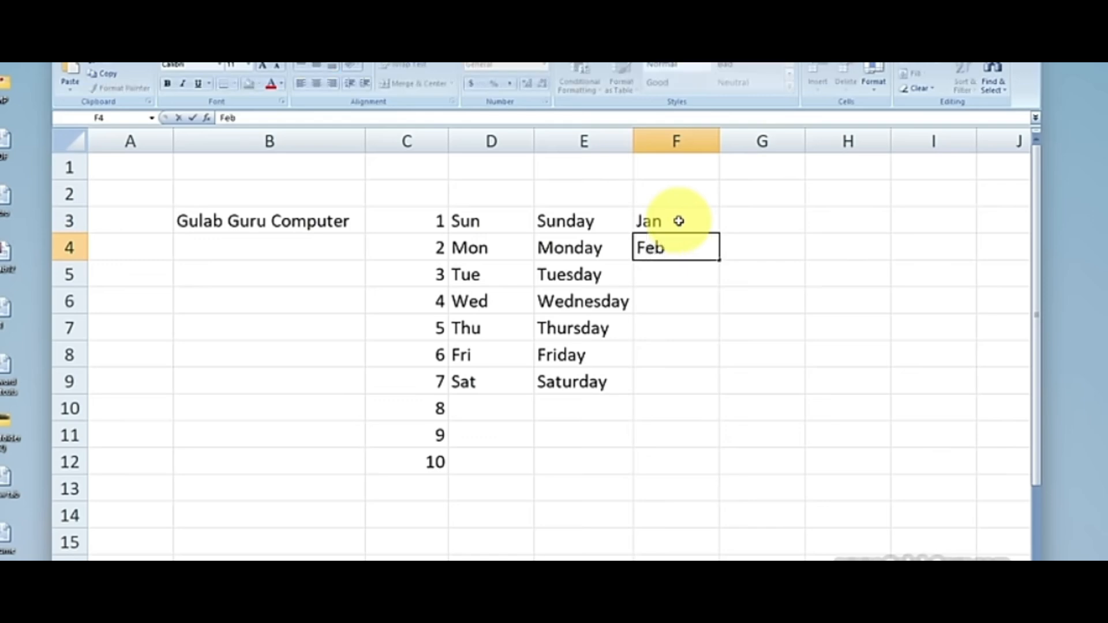
left_click_drag(679, 221, 710, 525)
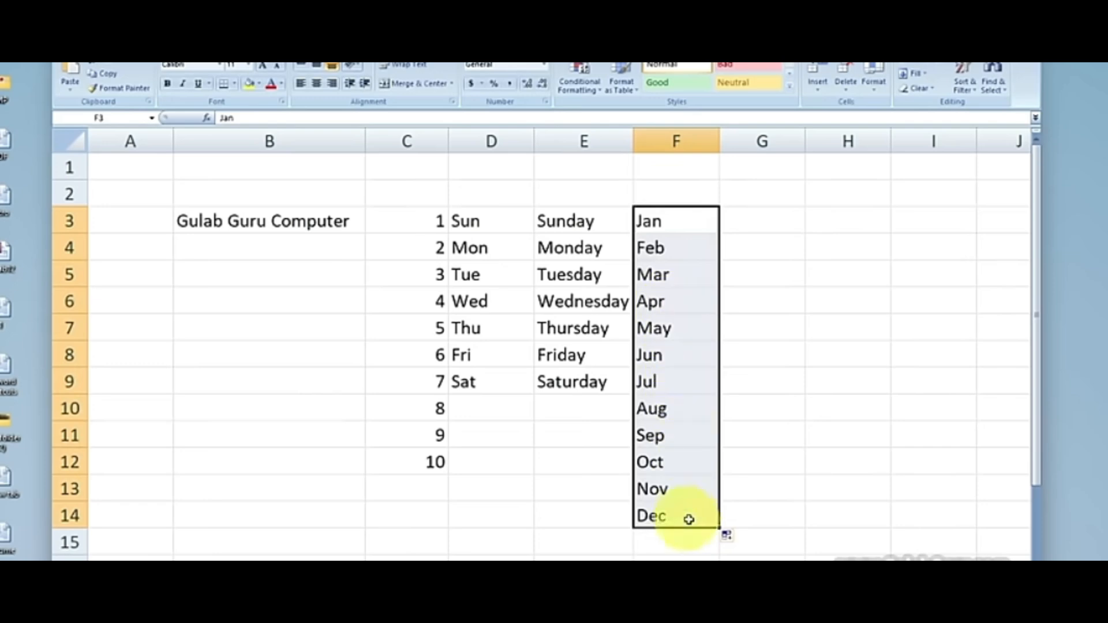
Step: Enter the full month names "January" in G3 and "February" in G4
left_click(756, 221)
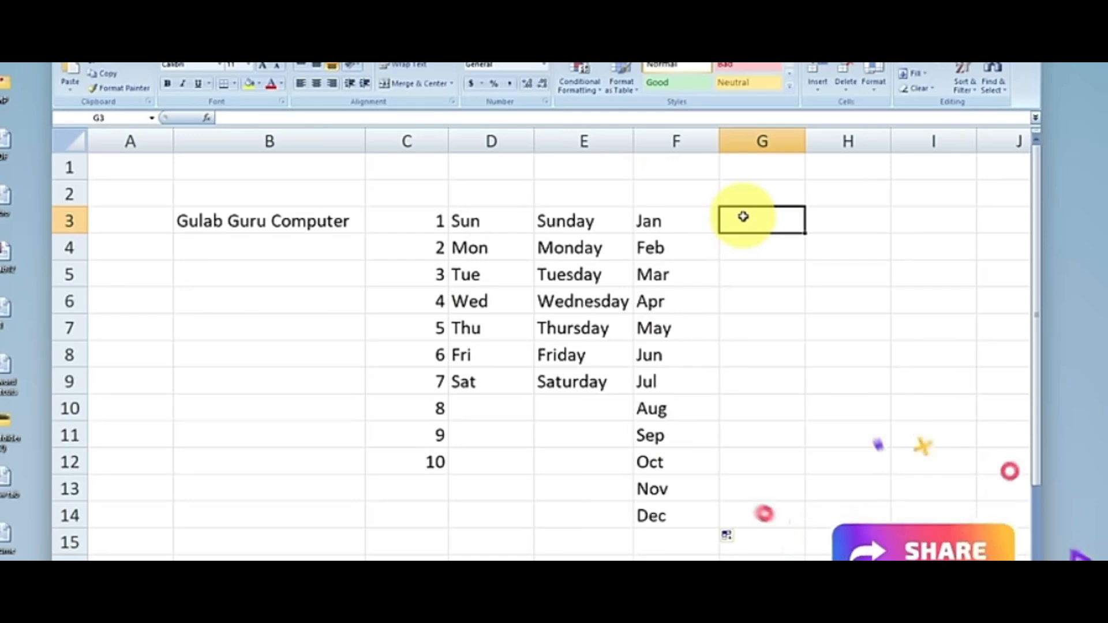
type("January")
key("Return")
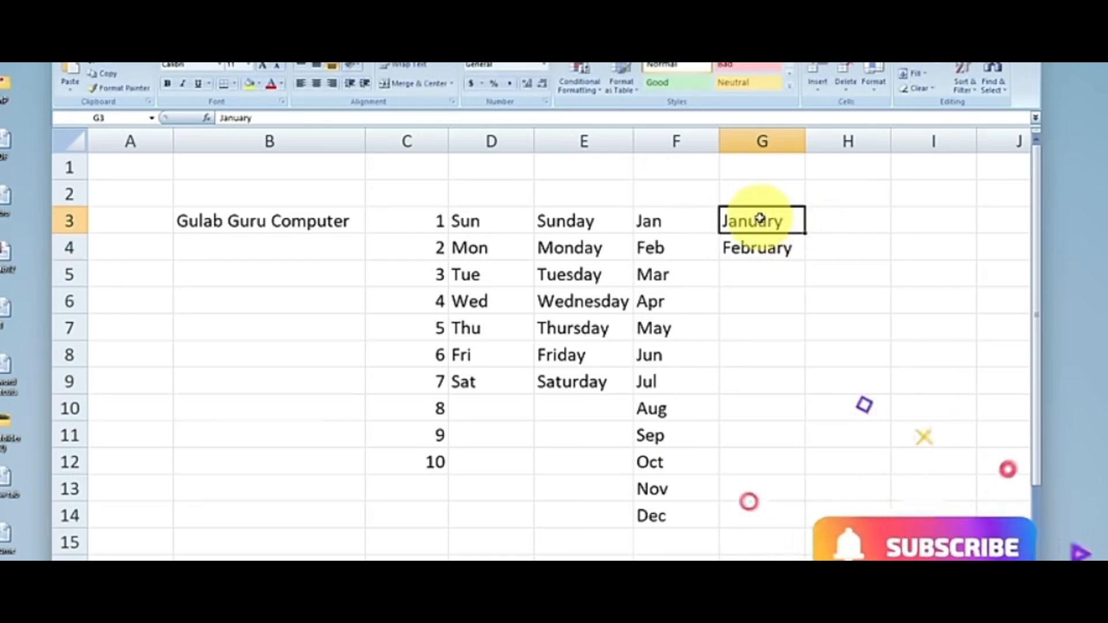
Step: Fill the month names from G3:G4 down to "December" in G14 and auto-fit column G
left_click_drag(760, 218, 799, 522)
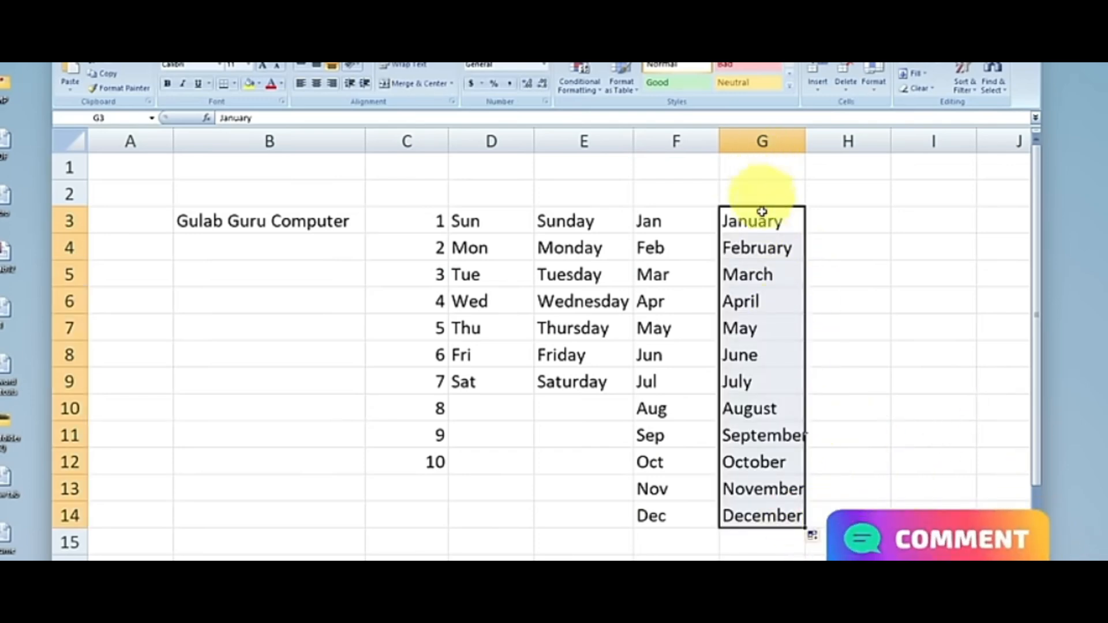
double_click(805, 142)
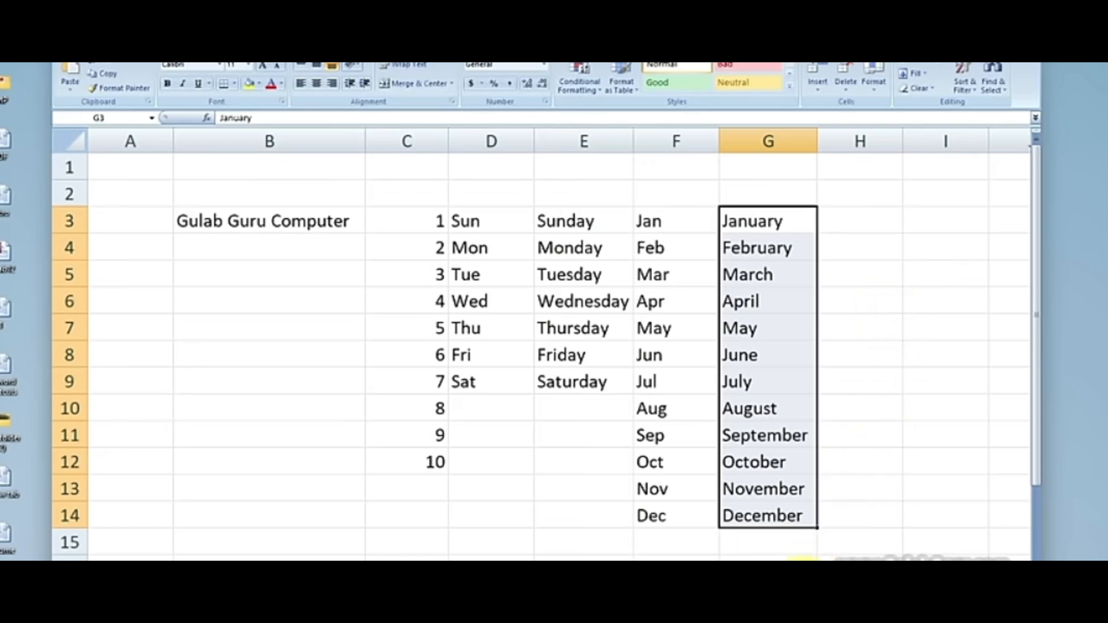
Step: Select columns H through S and narrow them together to about half their width
scroll(542, 341, "right", 1)
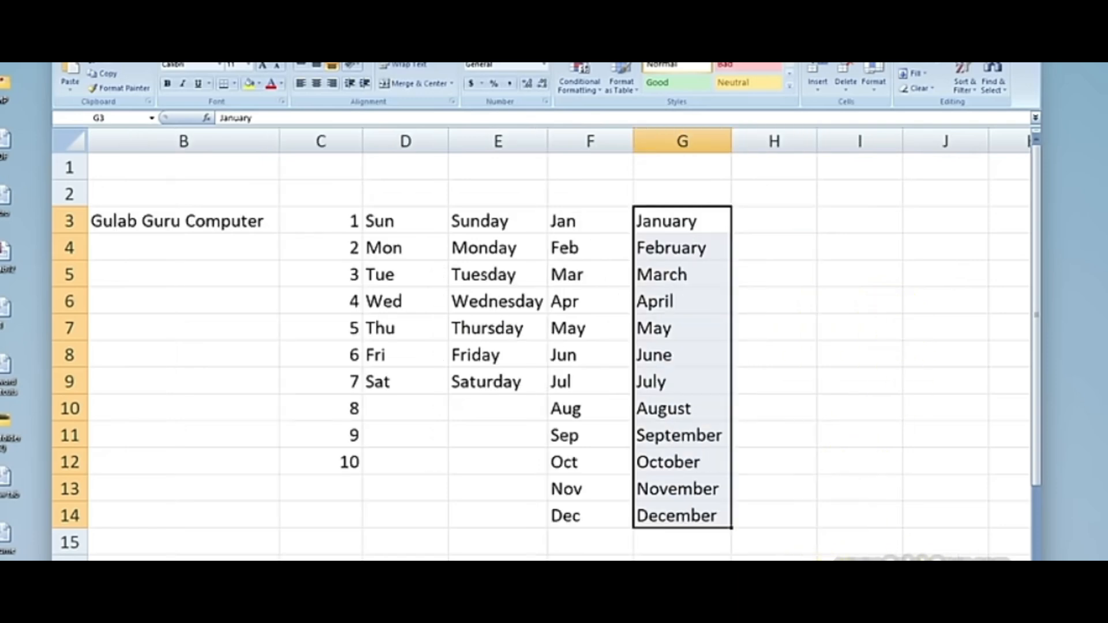
scroll(543, 340, "right", 2)
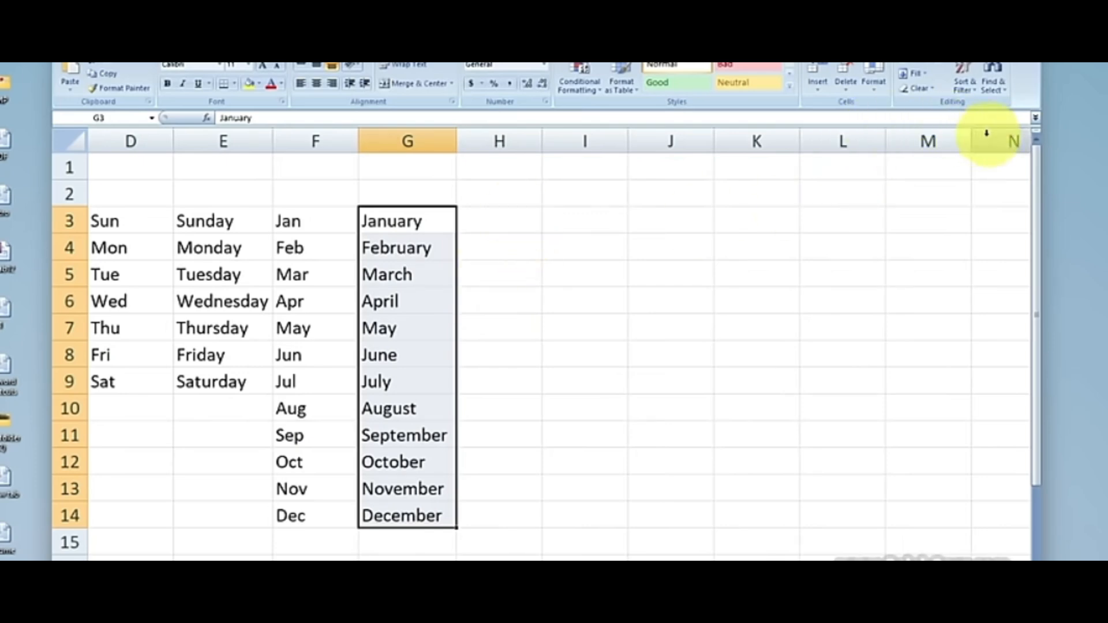
left_click(499, 141)
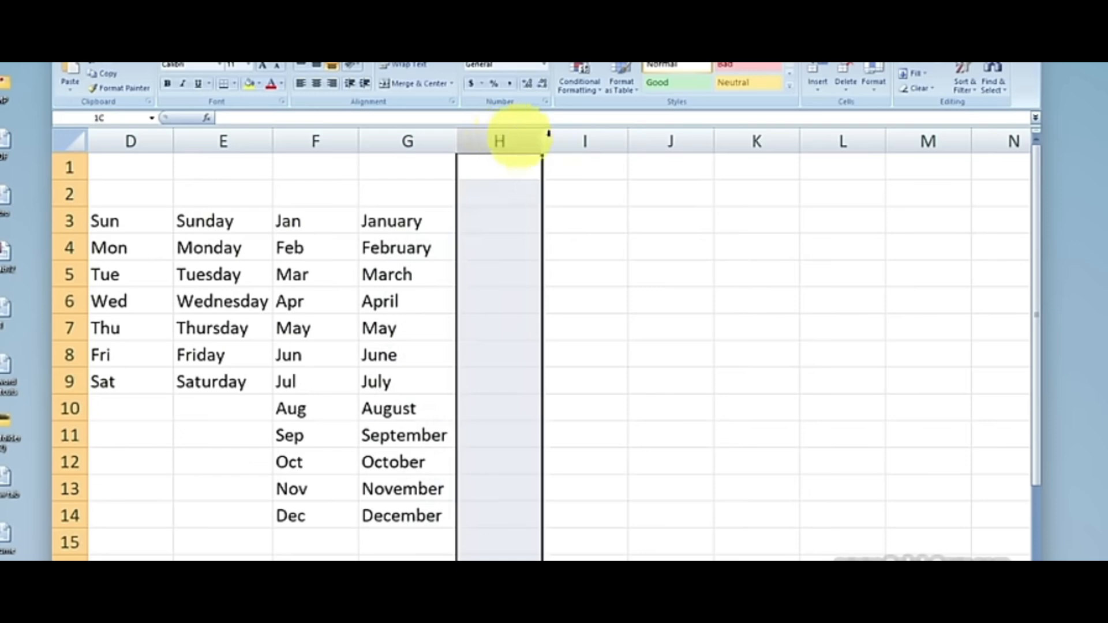
left_click_drag(548, 133, 931, 156)
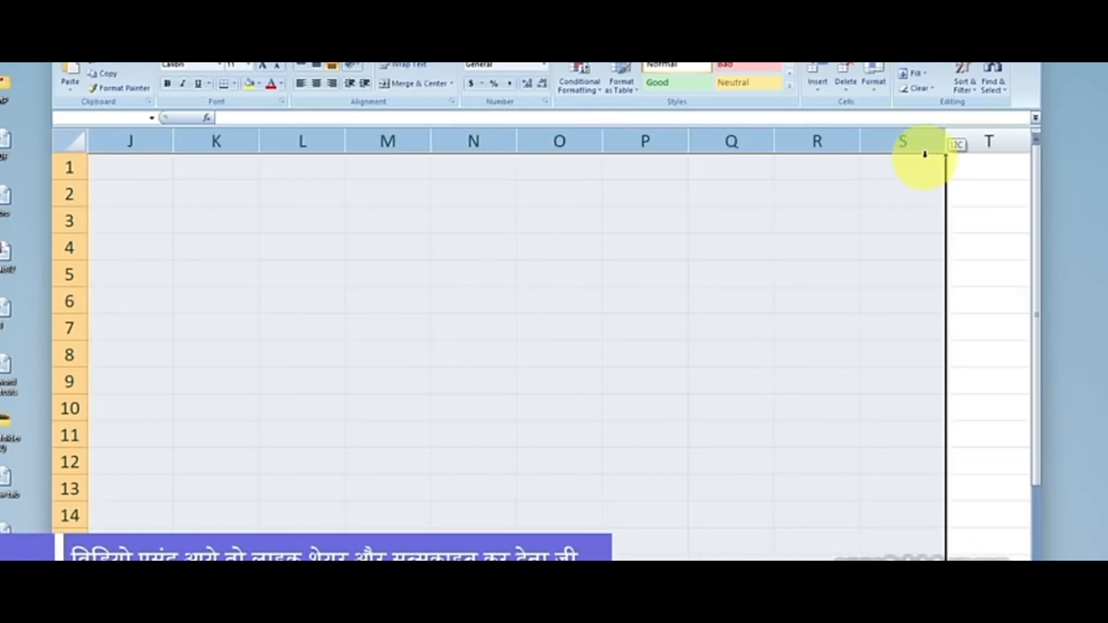
left_click_drag(947, 140, 903, 149)
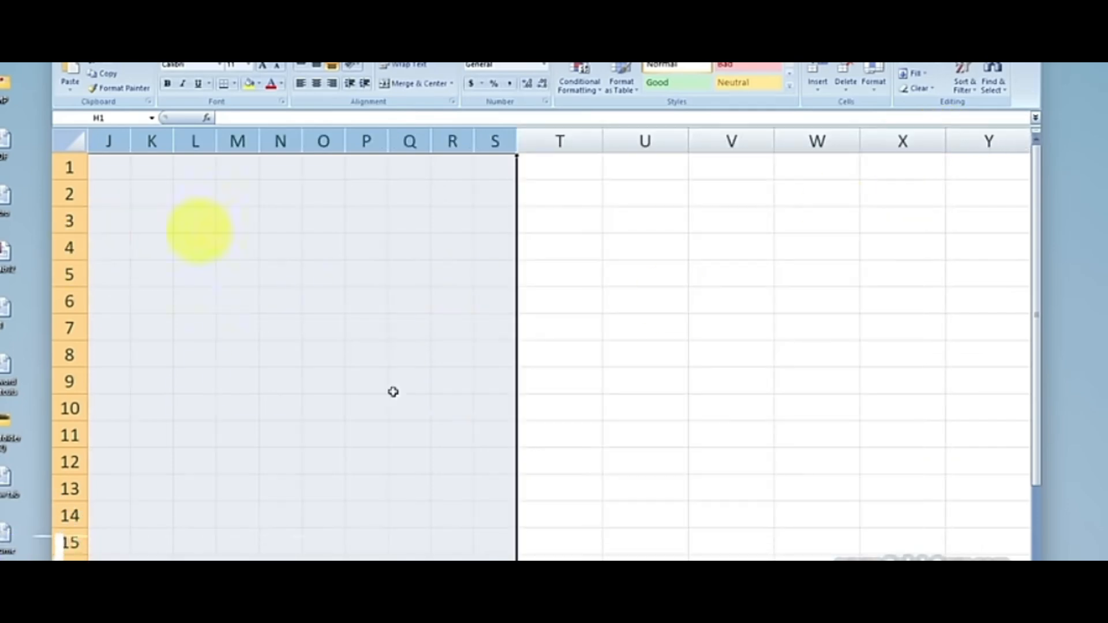
Step: Enter the starting numbers 1 and 2 in H1:H2 and 11 and 12 in I1:I2
left_click_drag(871, 564, 768, 564)
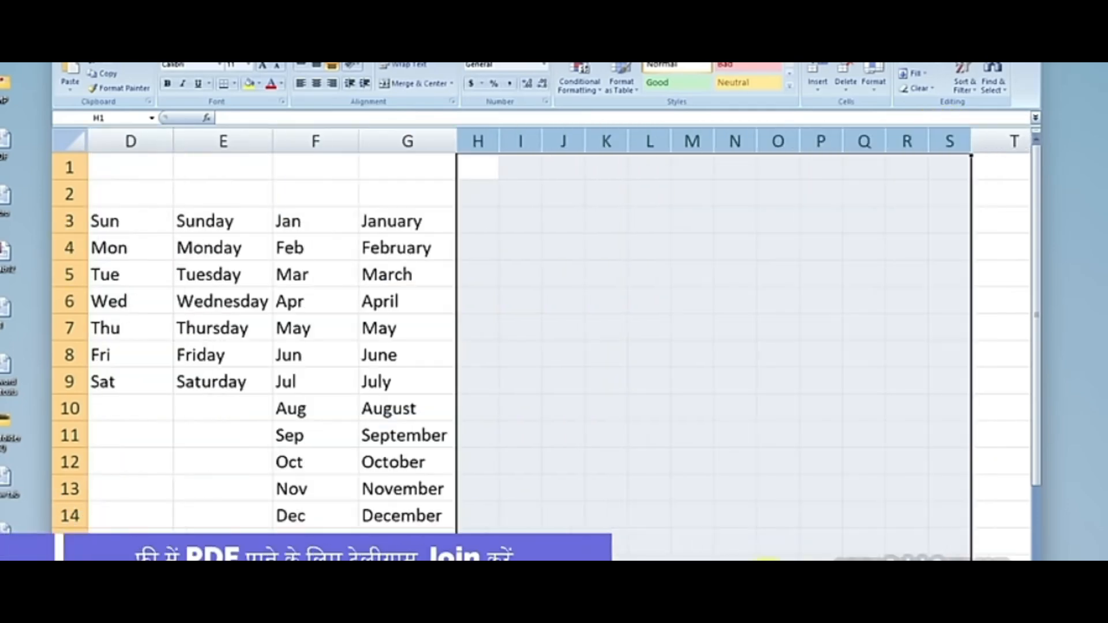
left_click(475, 169)
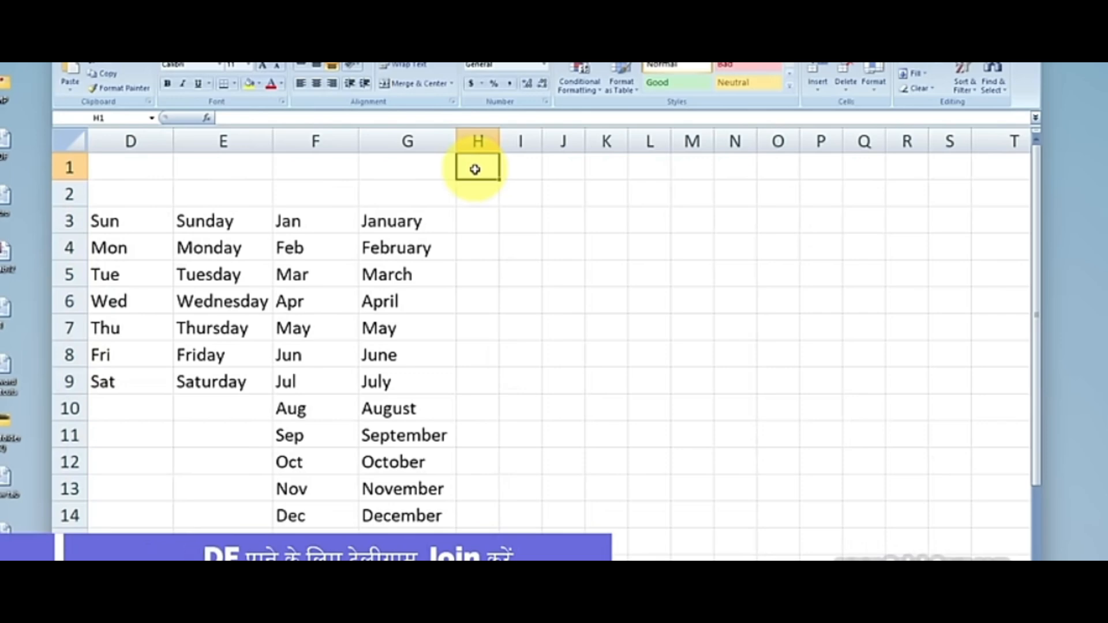
type("1")
left_click(474, 192)
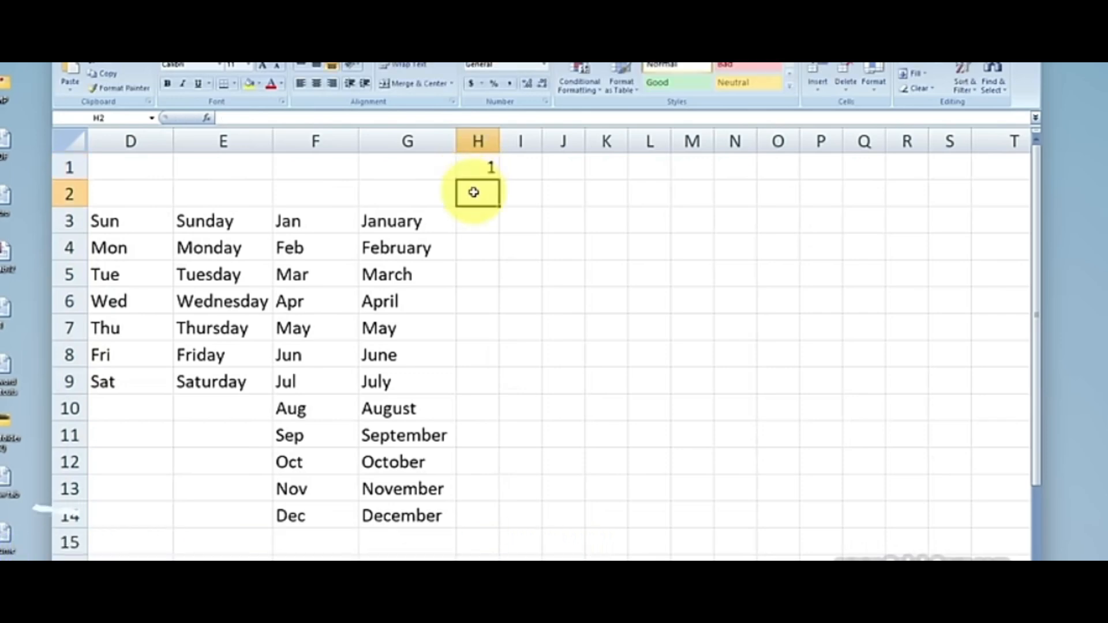
type("2")
key("Up")
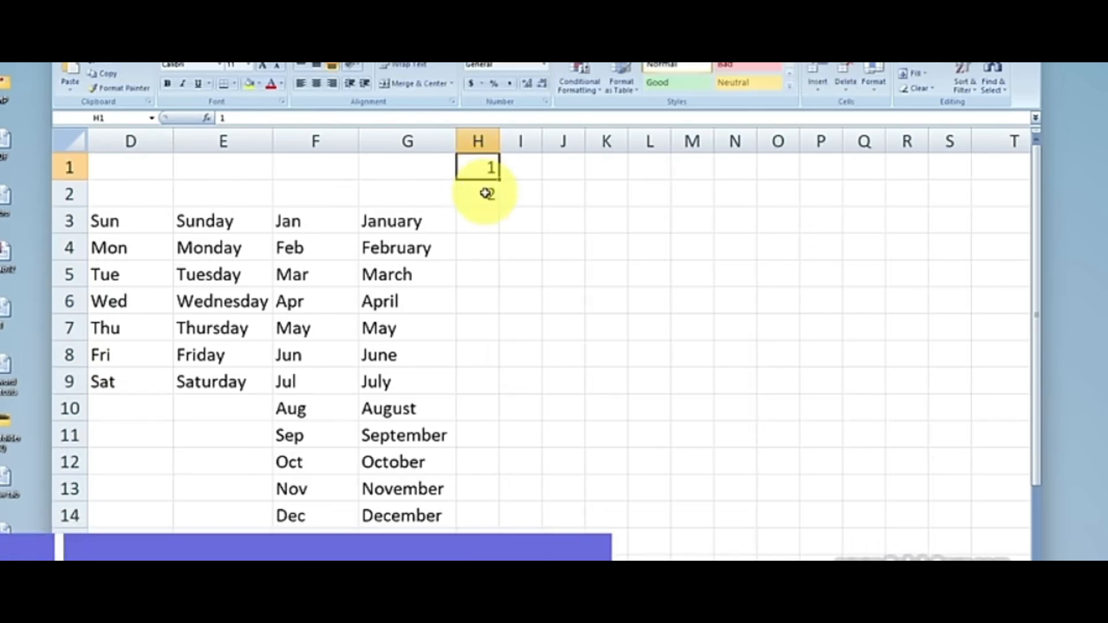
left_click(516, 167)
type("11")
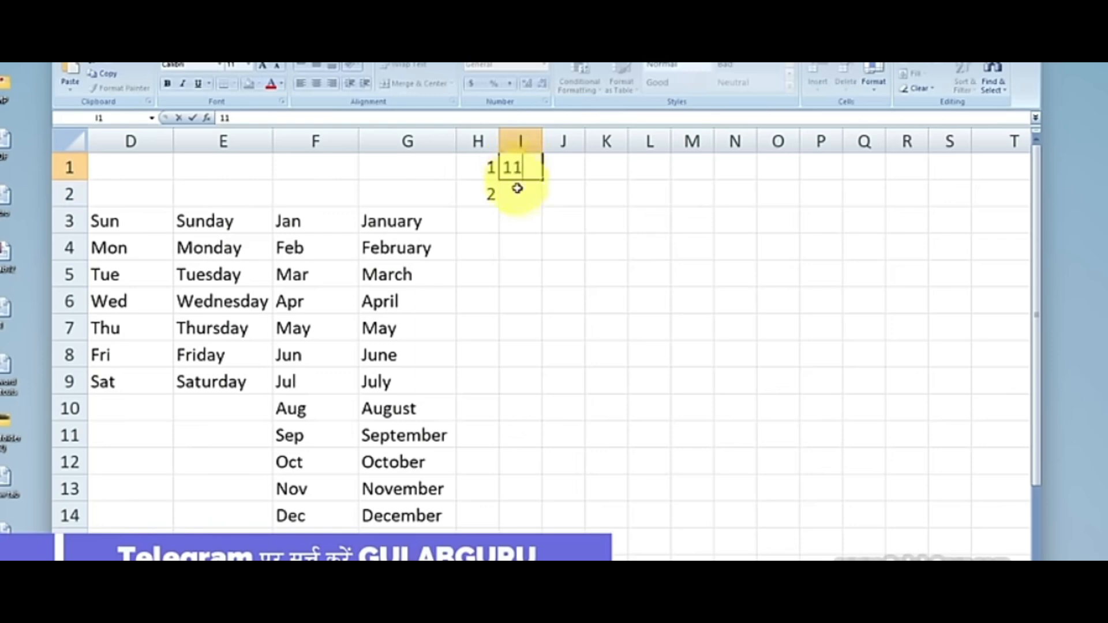
left_click(517, 193)
type("12")
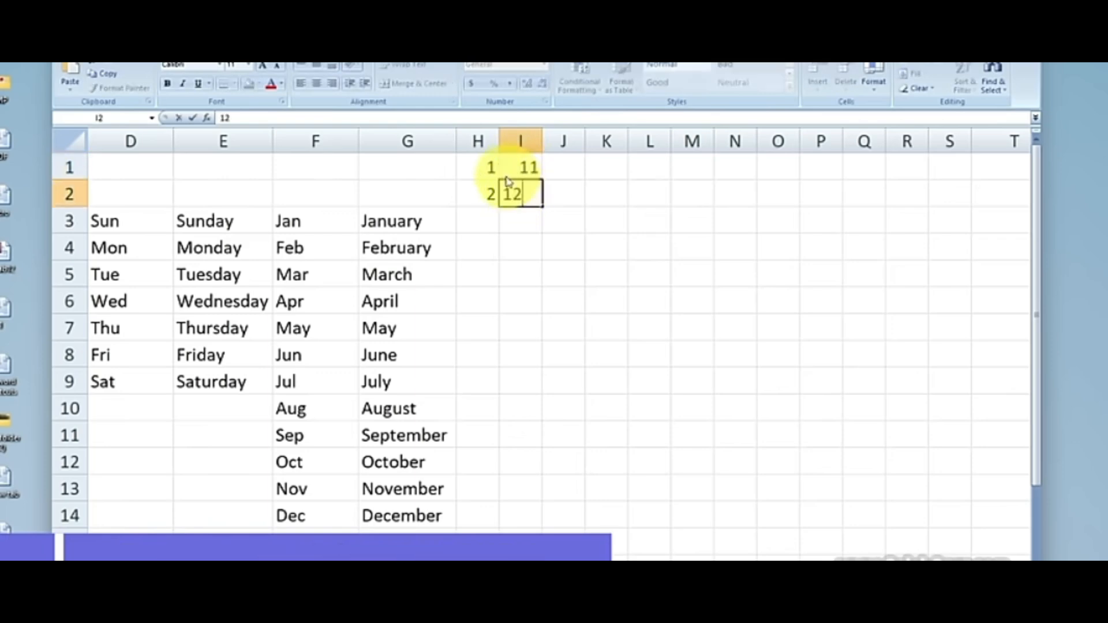
Step: Fill H1:I2 down to row 10, and extend the series across to column Q so the grid runs from 1 to 100
left_click(478, 164)
left_click_drag(479, 161, 539, 424)
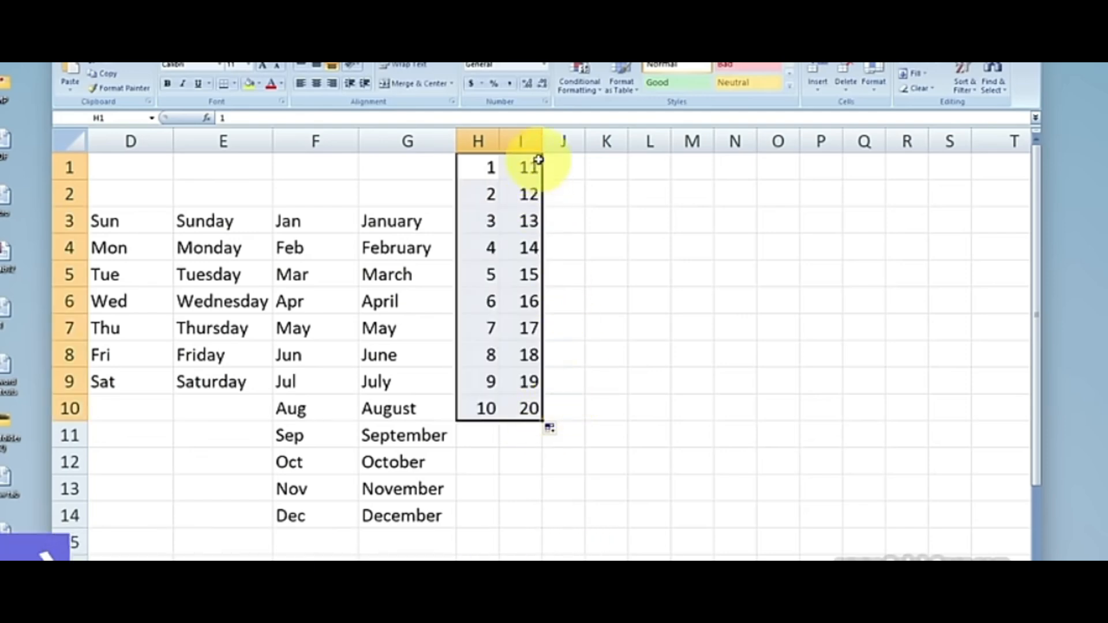
left_click_drag(543, 421, 881, 419)
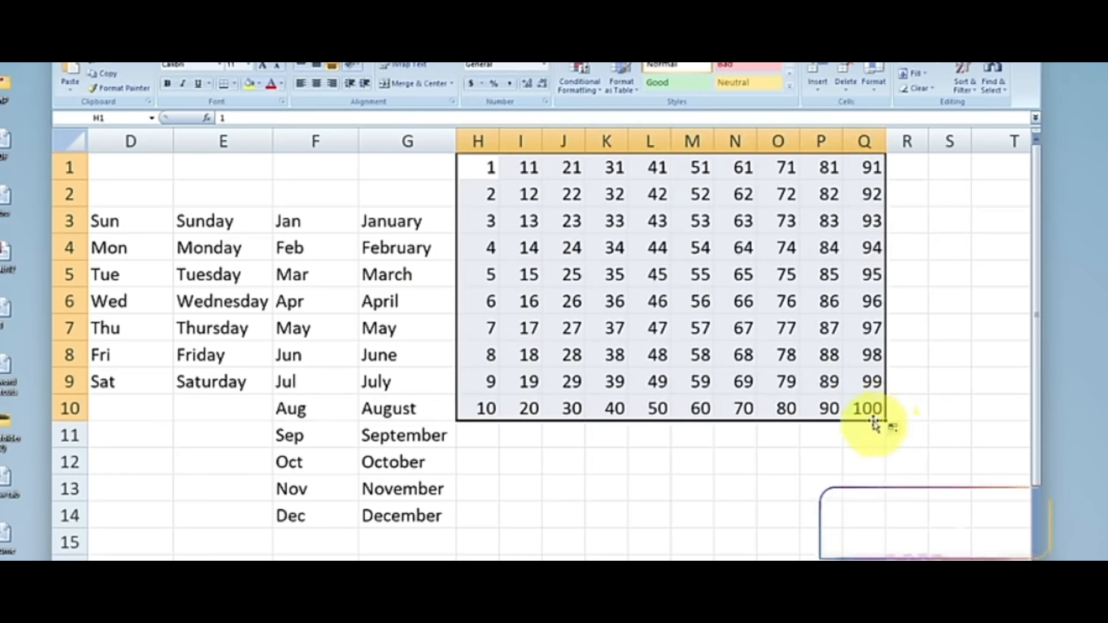
left_click(871, 479)
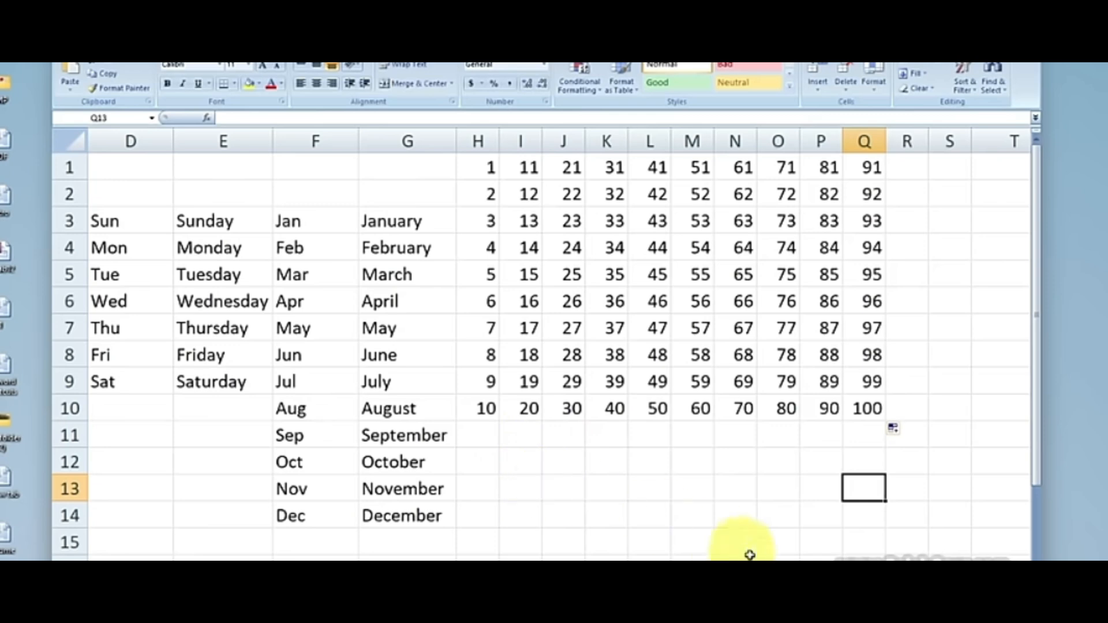
Step: Select C10:C12 and delete the numbers 8 to 10
left_click_drag(752, 577, 735, 577)
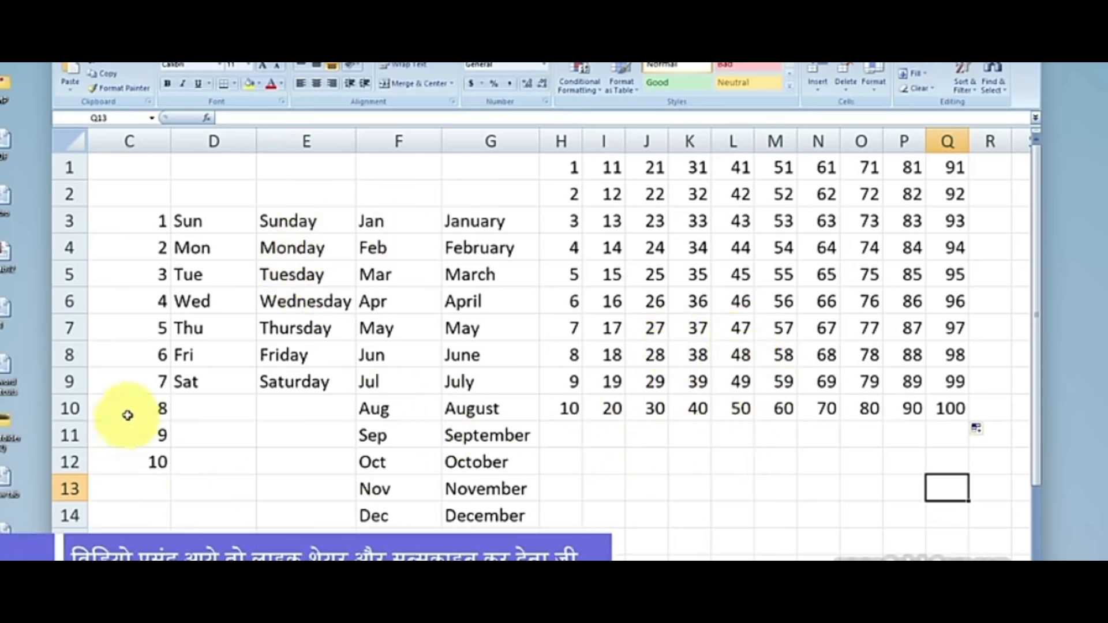
left_click_drag(127, 407, 144, 471)
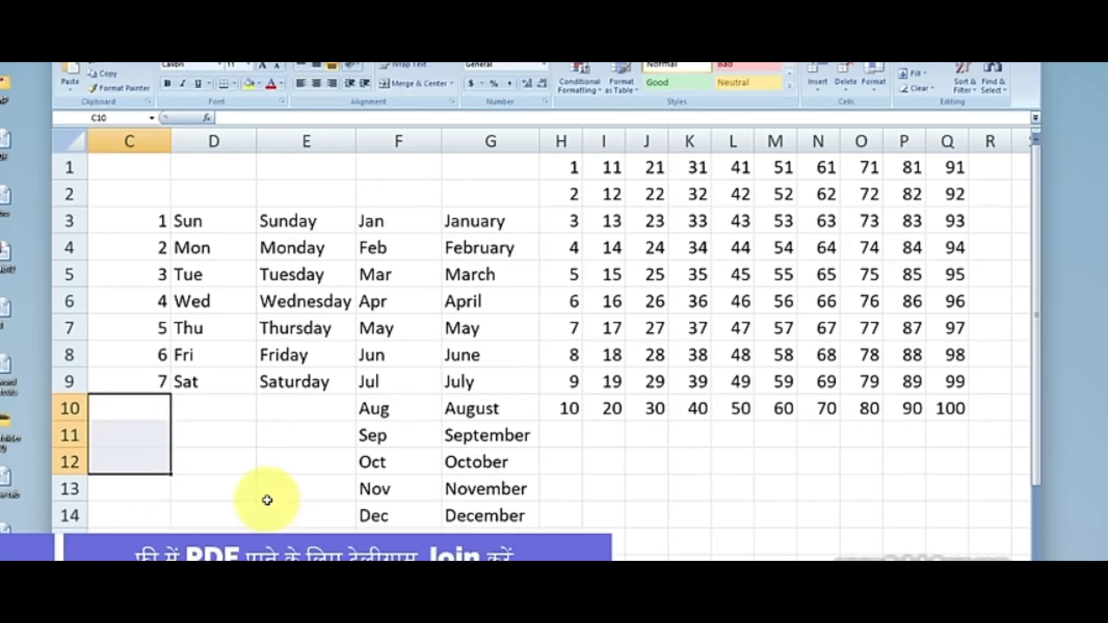
Step: Undo the deletion of the numbers in C10:C12
left_click(267, 501)
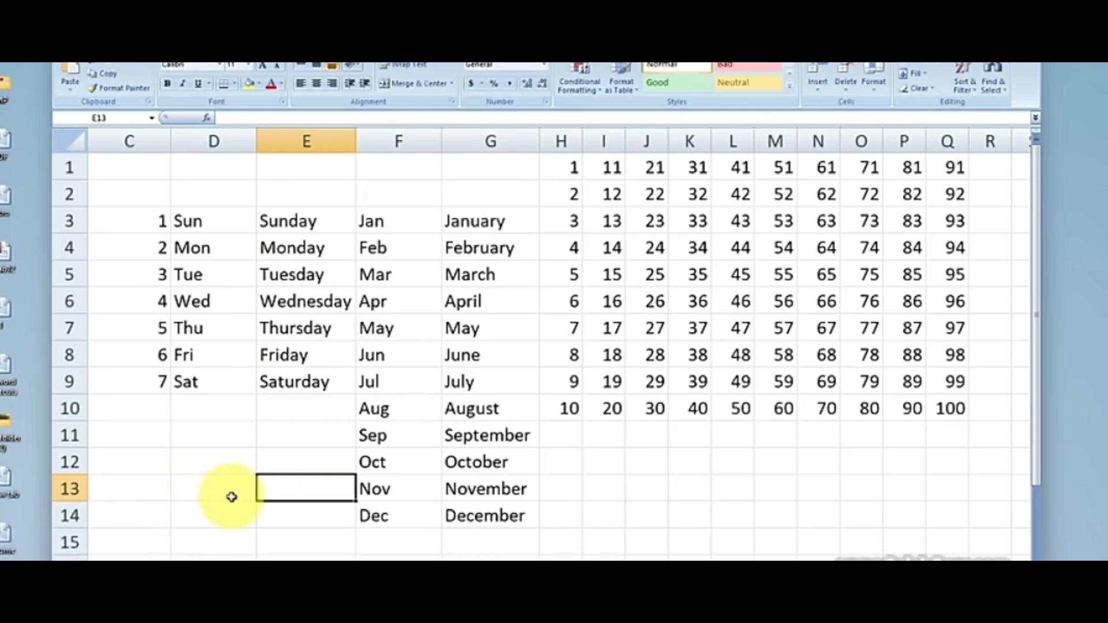
key("ctrl+z")
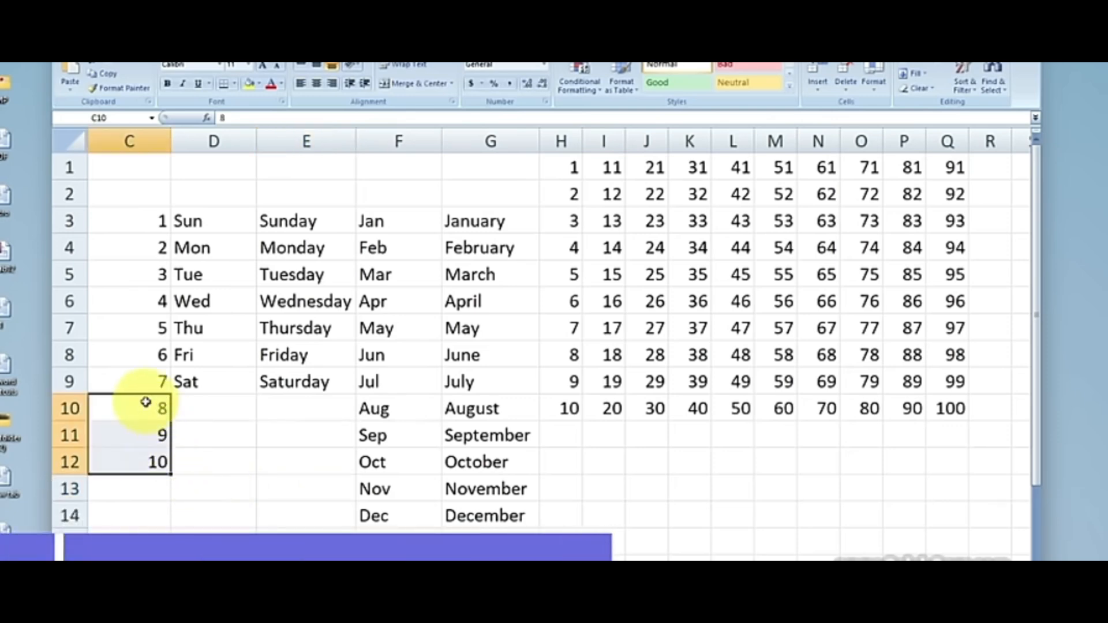
left_click(235, 435)
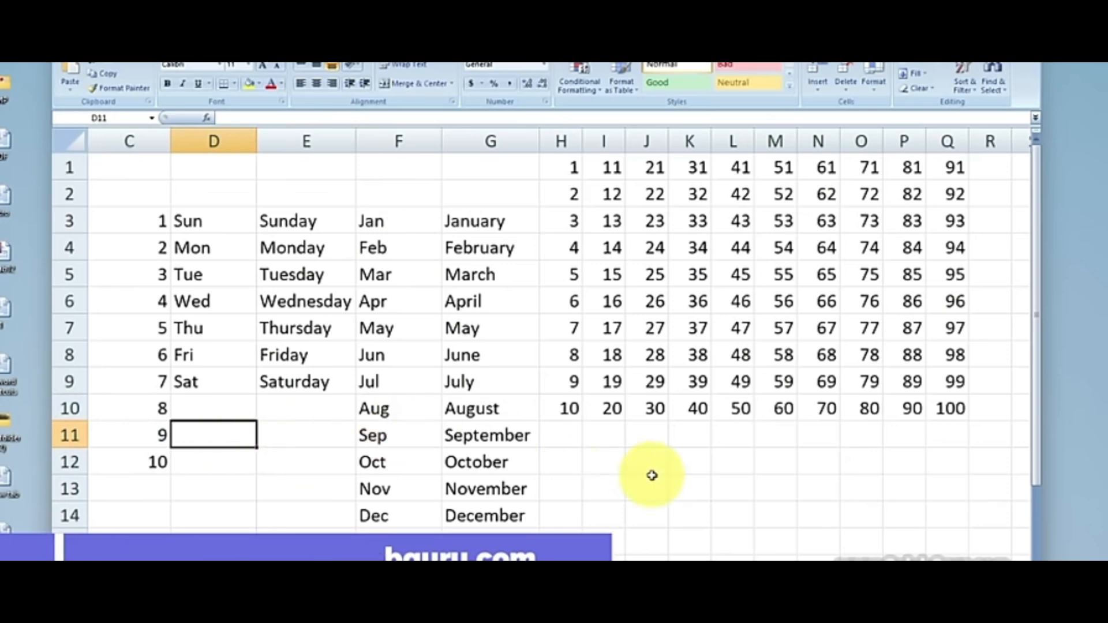
Step: Inspect the contents of cells G11, H10 and H11 in the formula bar
left_click(646, 515)
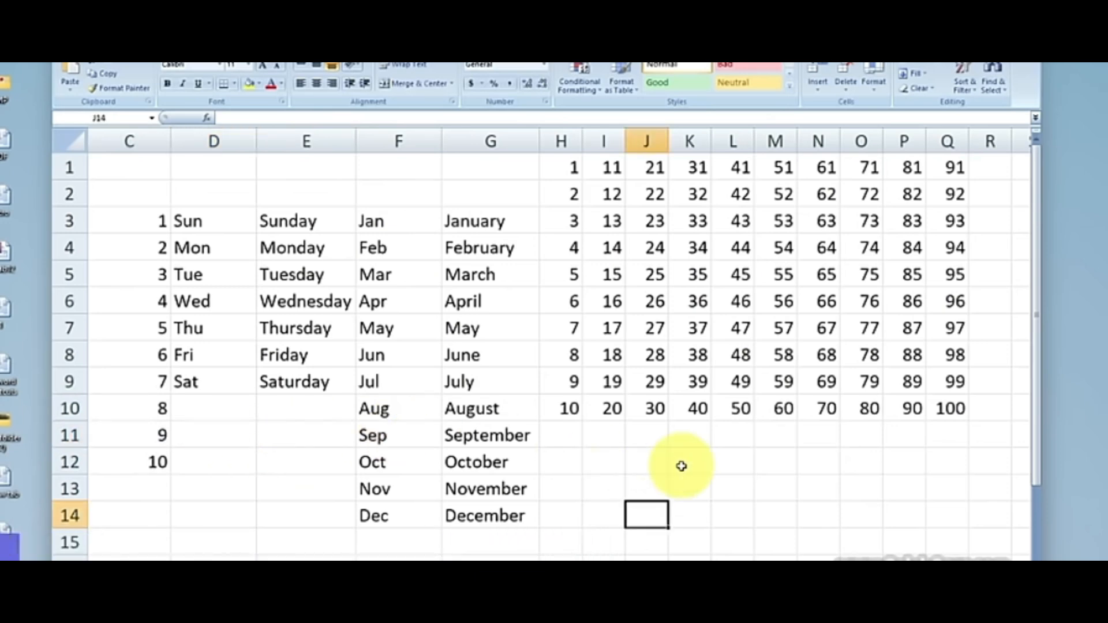
left_click(484, 440)
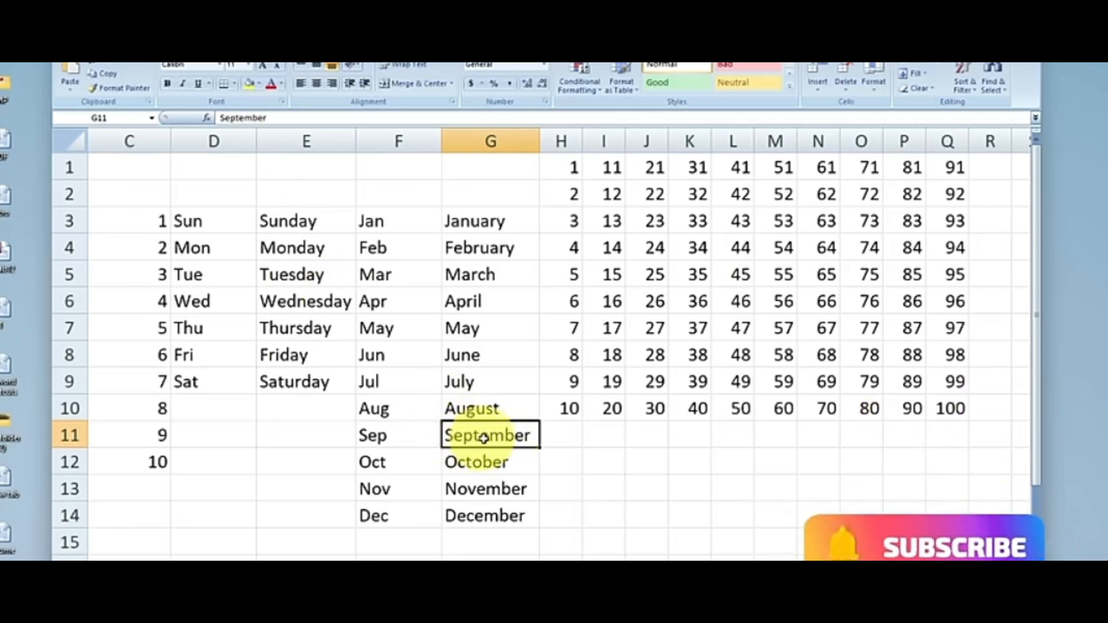
left_click(568, 408)
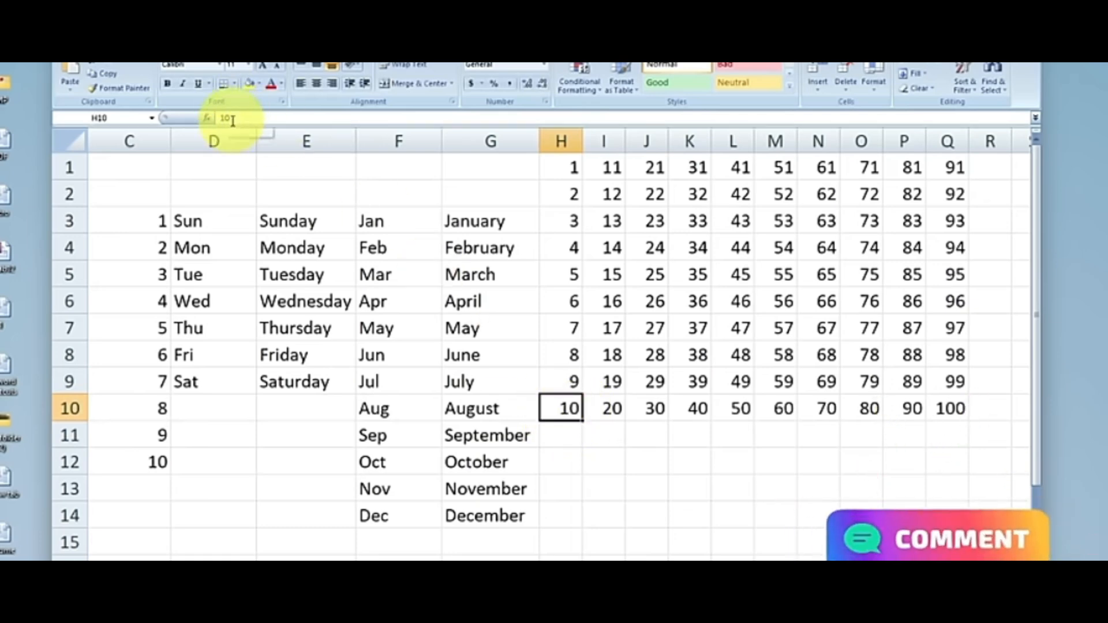
left_click(565, 434)
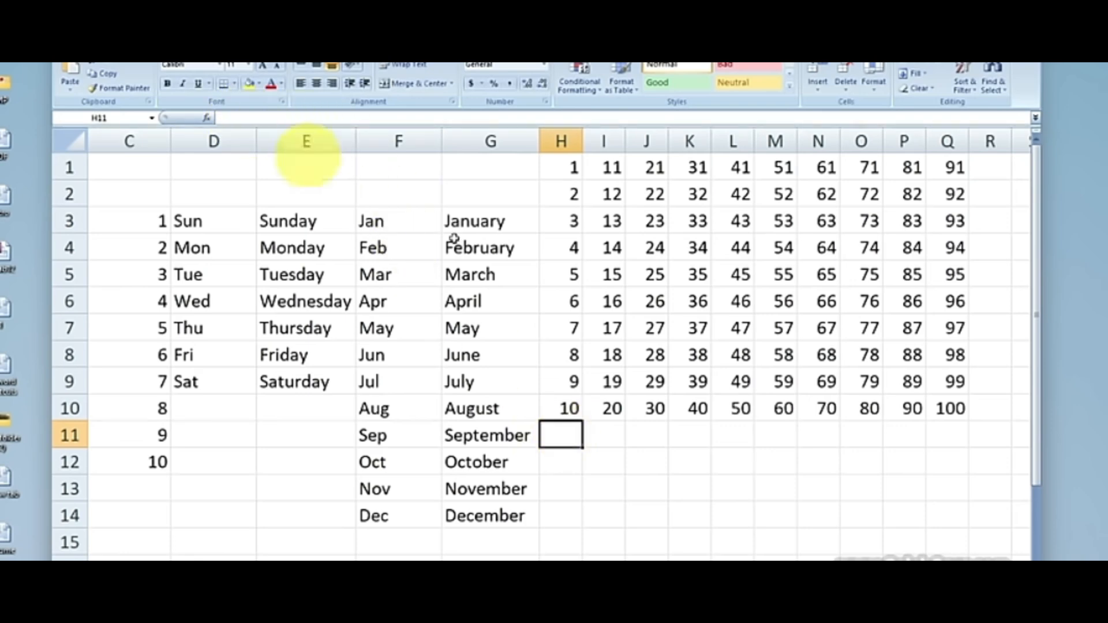
left_click(569, 406)
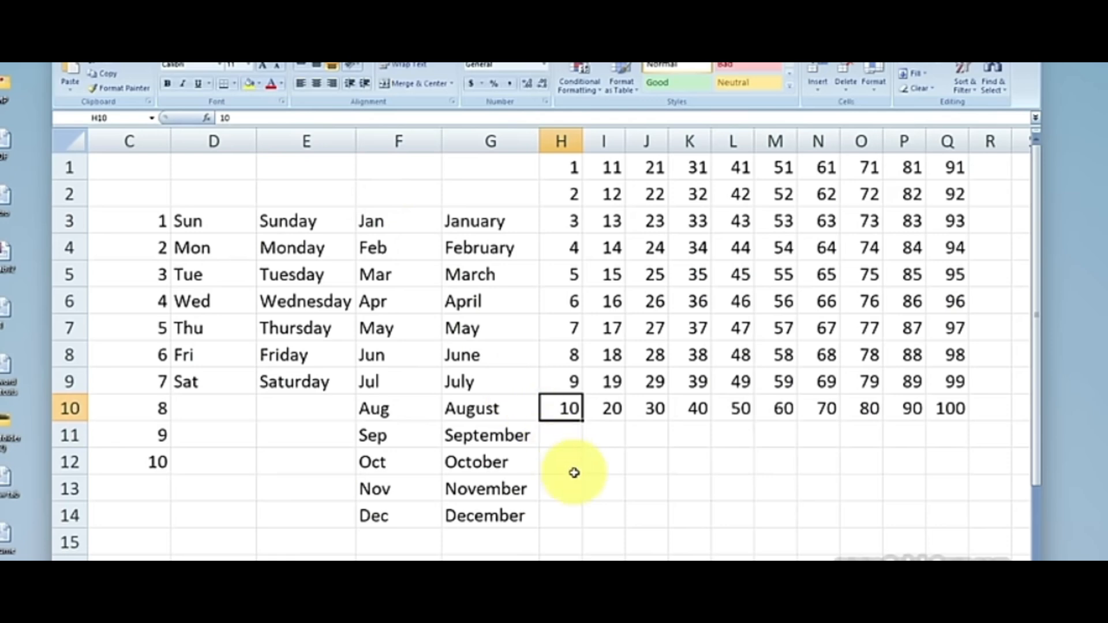
left_click(594, 464)
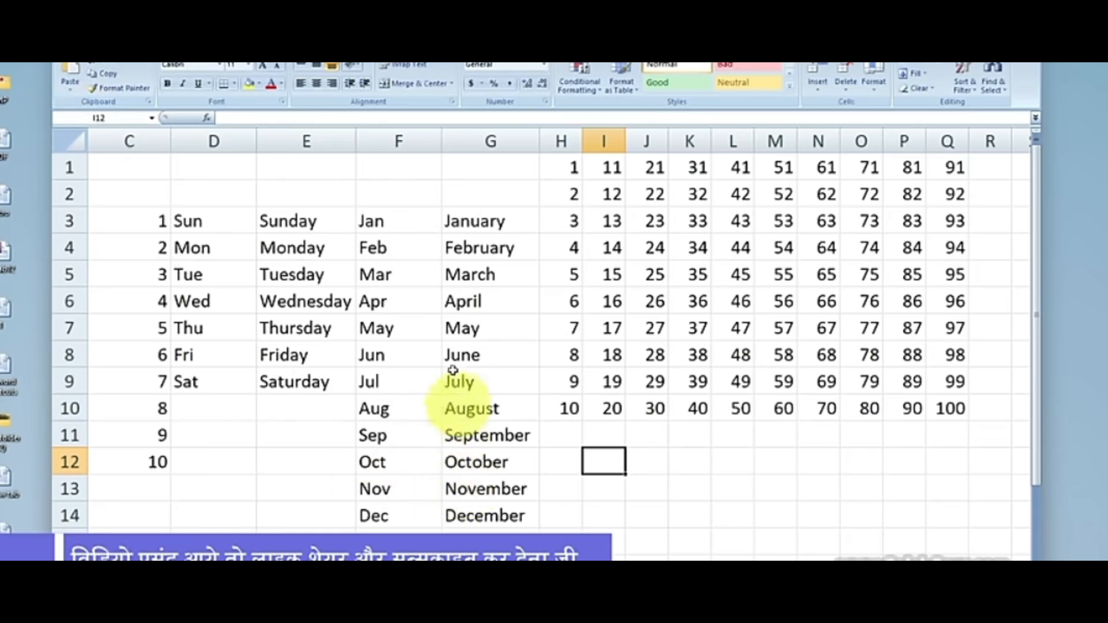
Step: Cut the full weekday names in E3:E9
left_click_drag(268, 218, 309, 371)
scroll(335, 490, "down", 2)
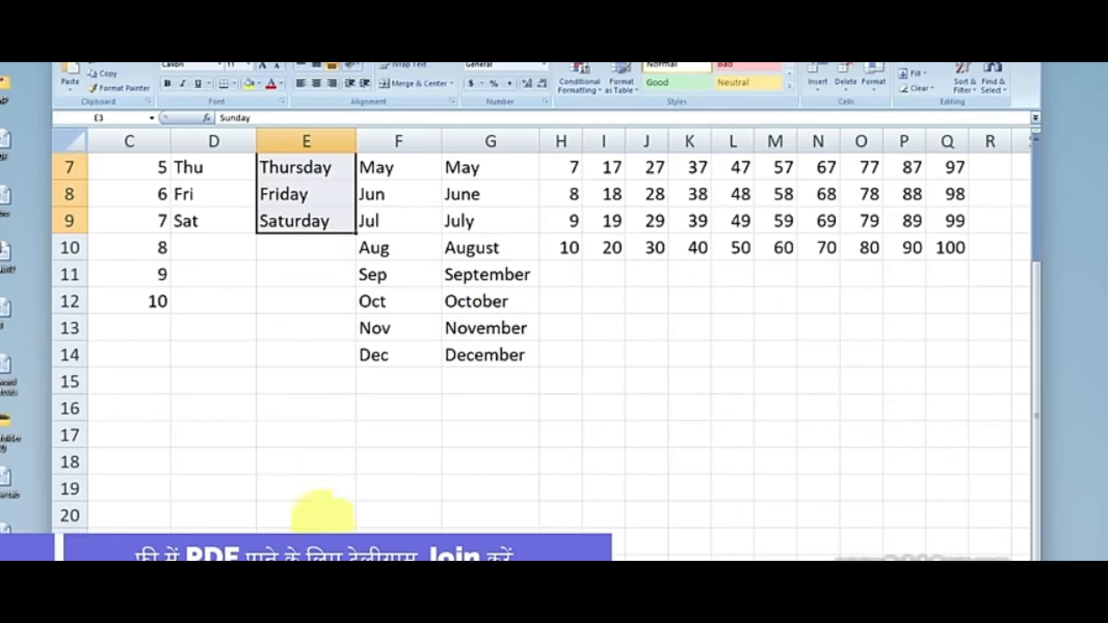
scroll(321, 526, "up", 2)
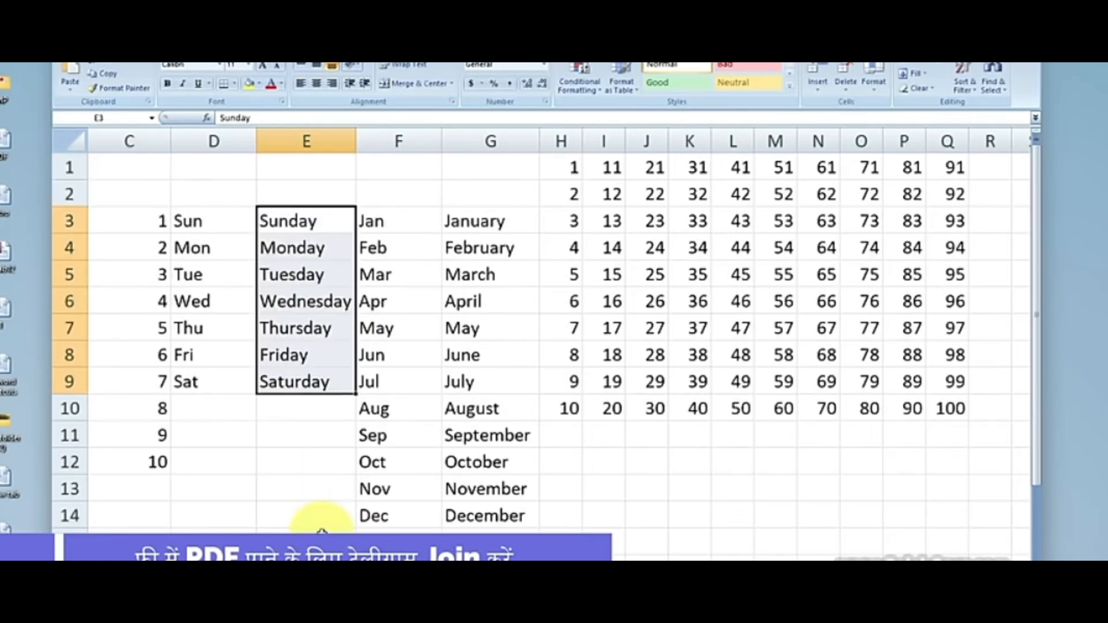
left_click(305, 223)
left_click_drag(305, 222, 313, 381)
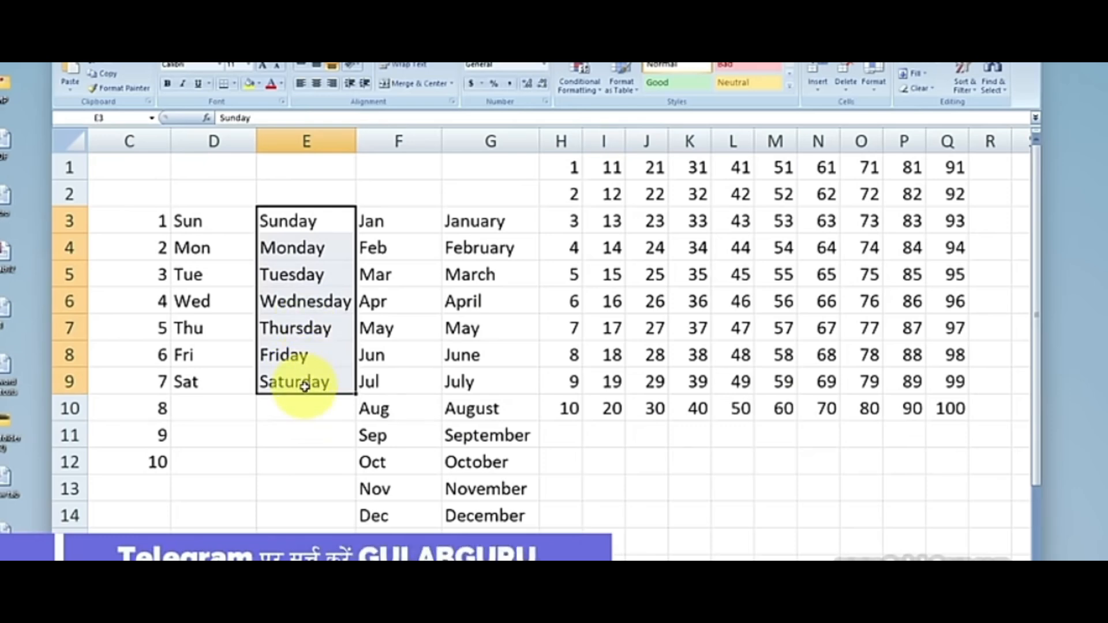
left_click(105, 72)
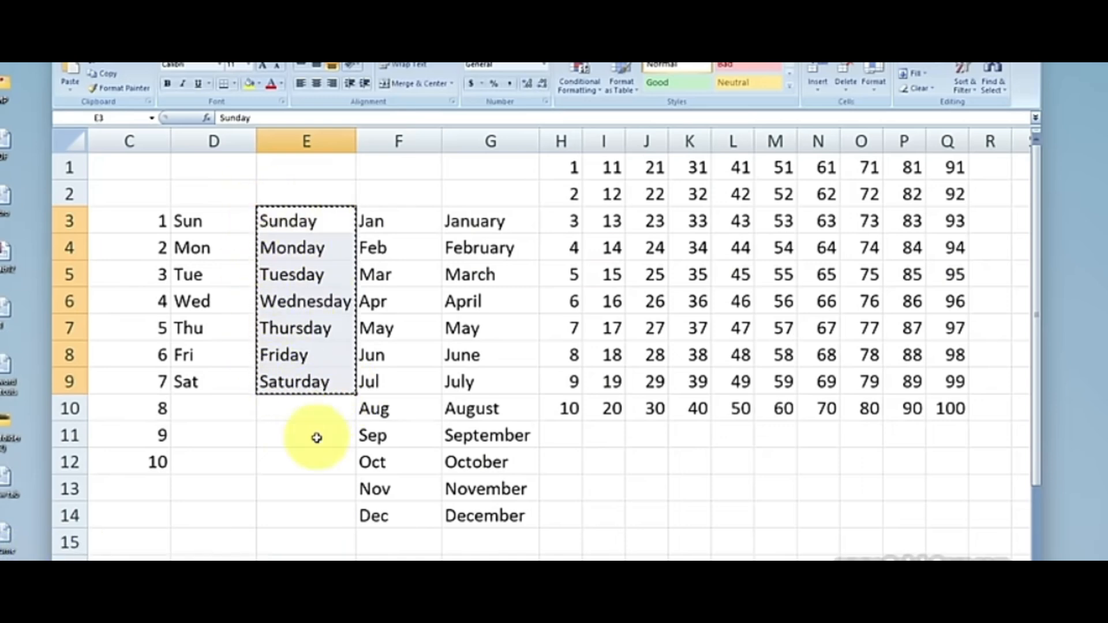
Step: Paste the cut weekday names further down column E, starting at E14
scroll(316, 438, "down", 3)
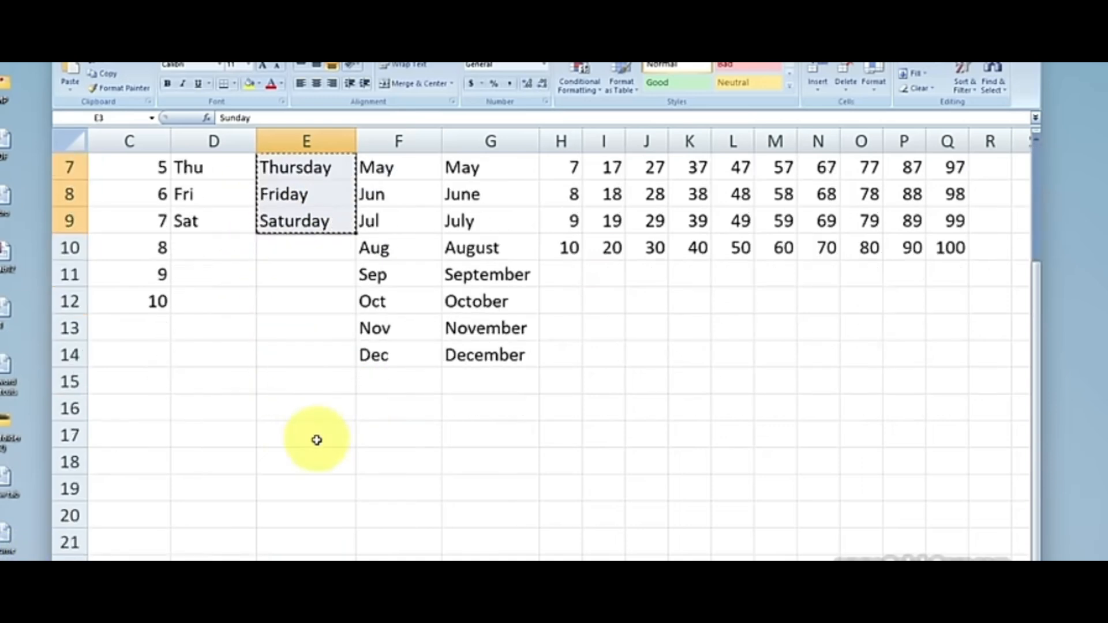
left_click(288, 360)
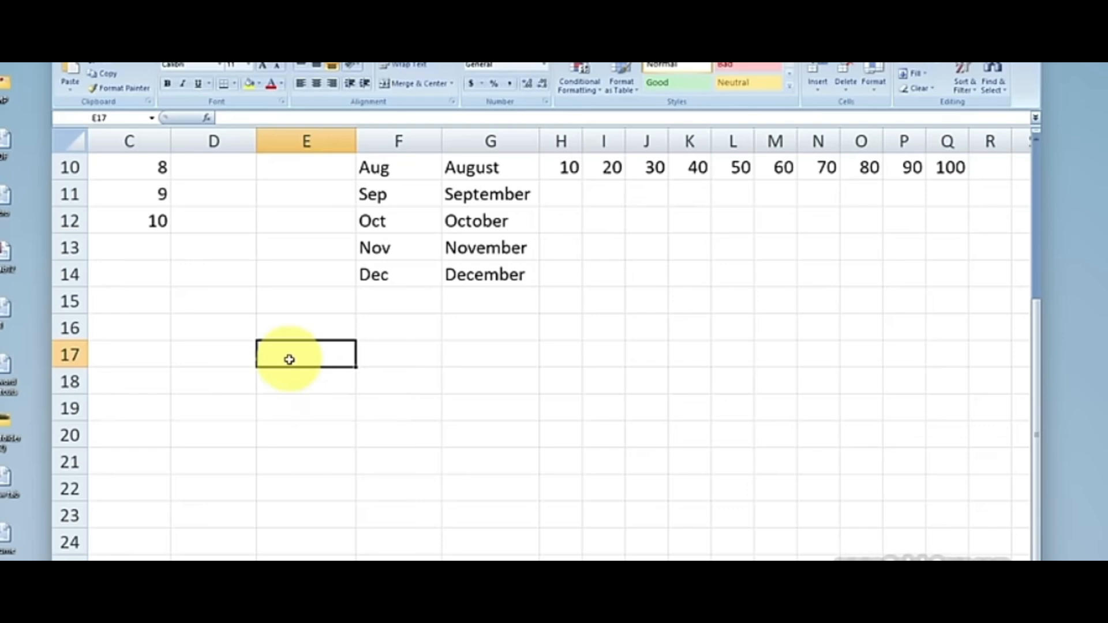
scroll(289, 360, "up", 3)
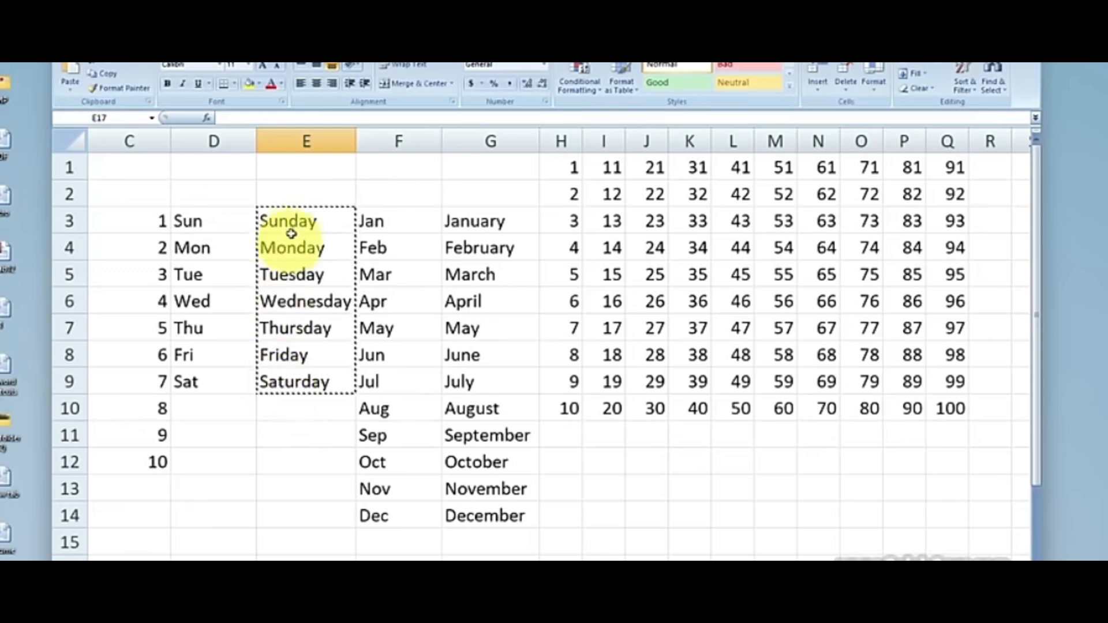
scroll(285, 375, "down", 3)
left_click_drag(296, 361, 302, 529)
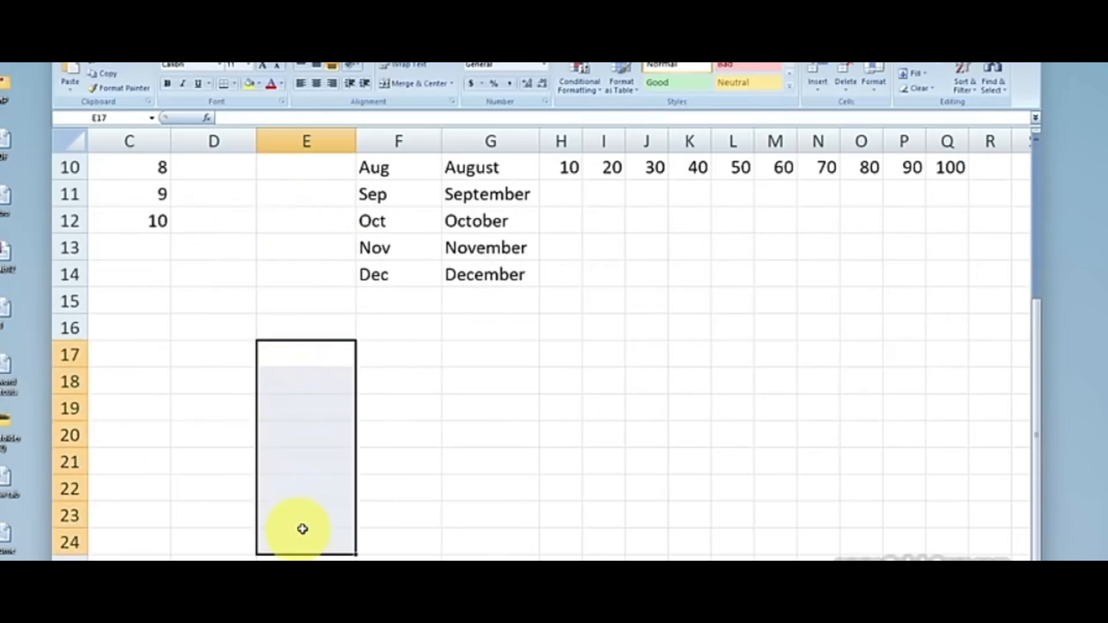
left_click(312, 352)
scroll(312, 352, "up", 3)
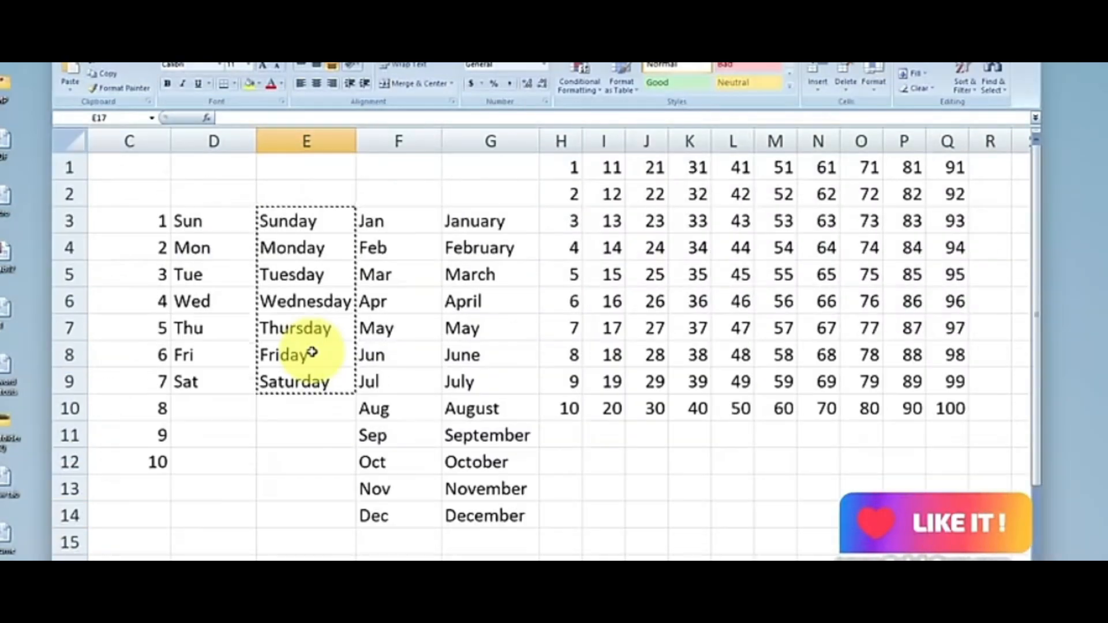
scroll(308, 415, "down", 1)
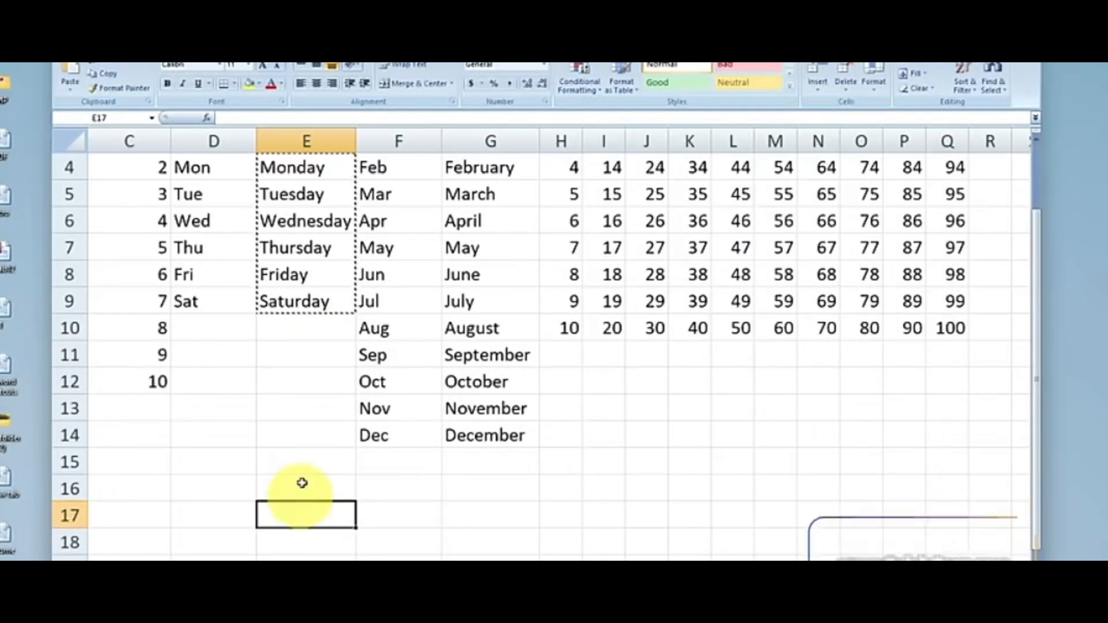
left_click(282, 427)
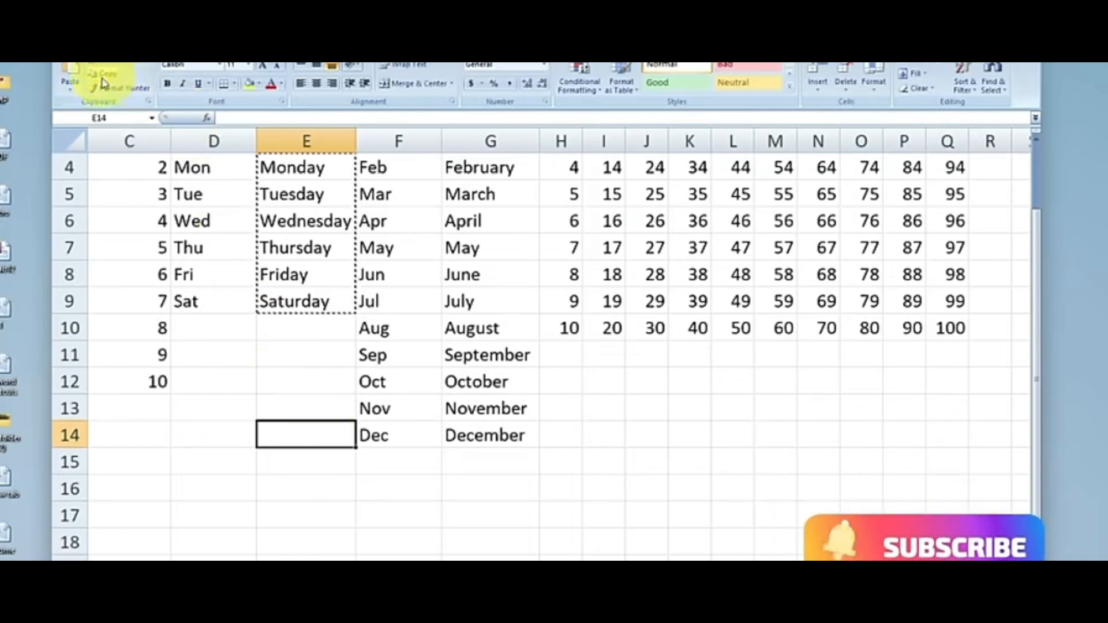
left_click(71, 74)
scroll(297, 243, "up", 1)
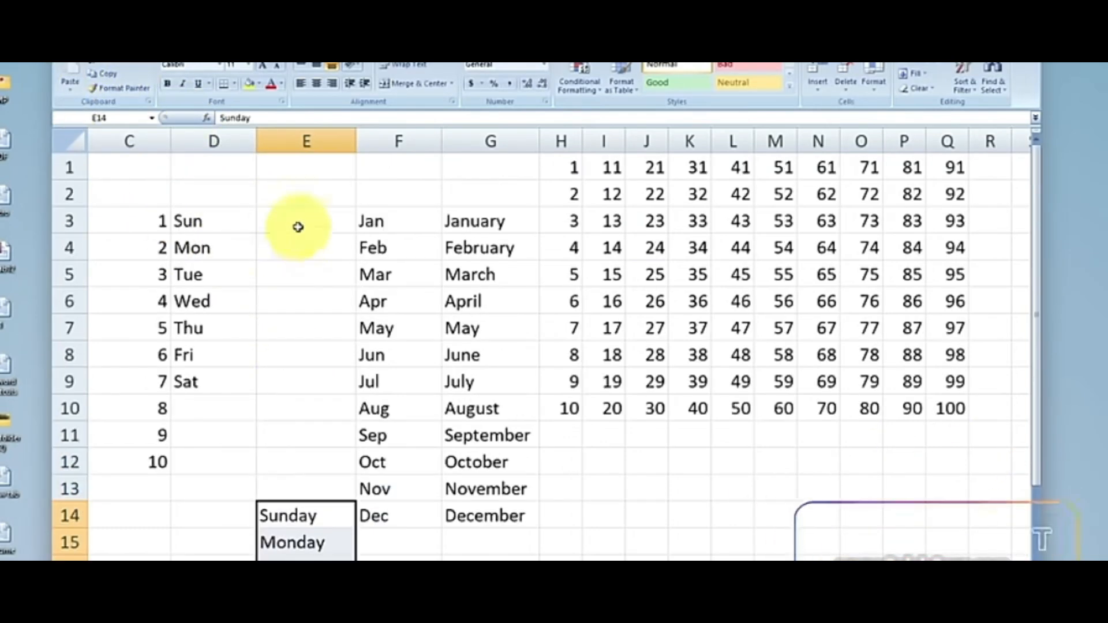
Step: Copy the weekday names in E14:E20 and paste them into column G starting at G17
scroll(316, 381, "down", 3)
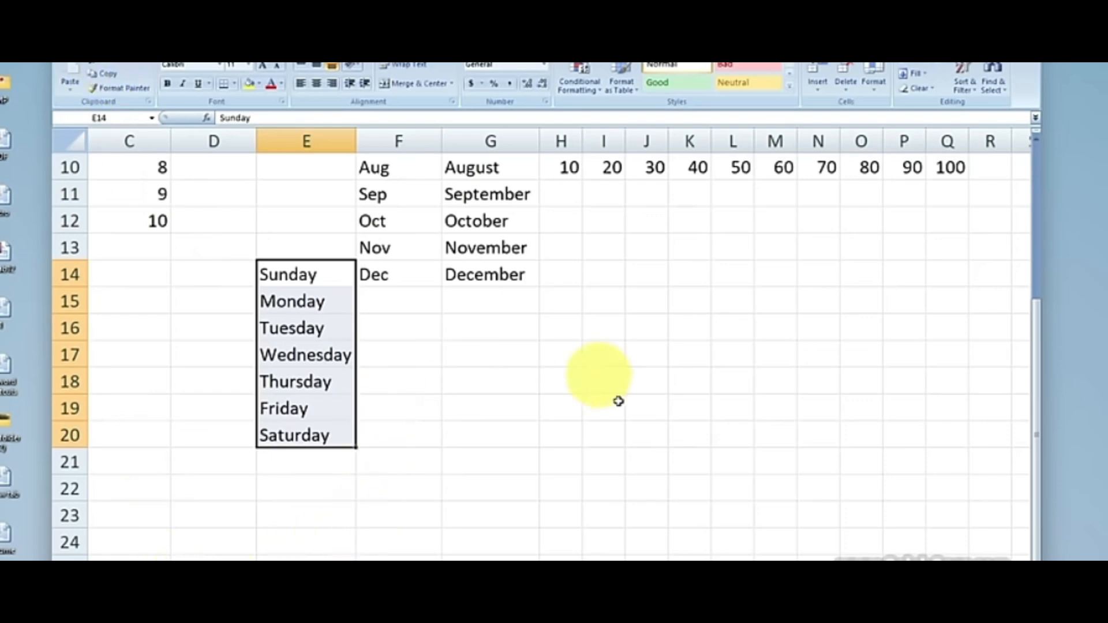
left_click(109, 75)
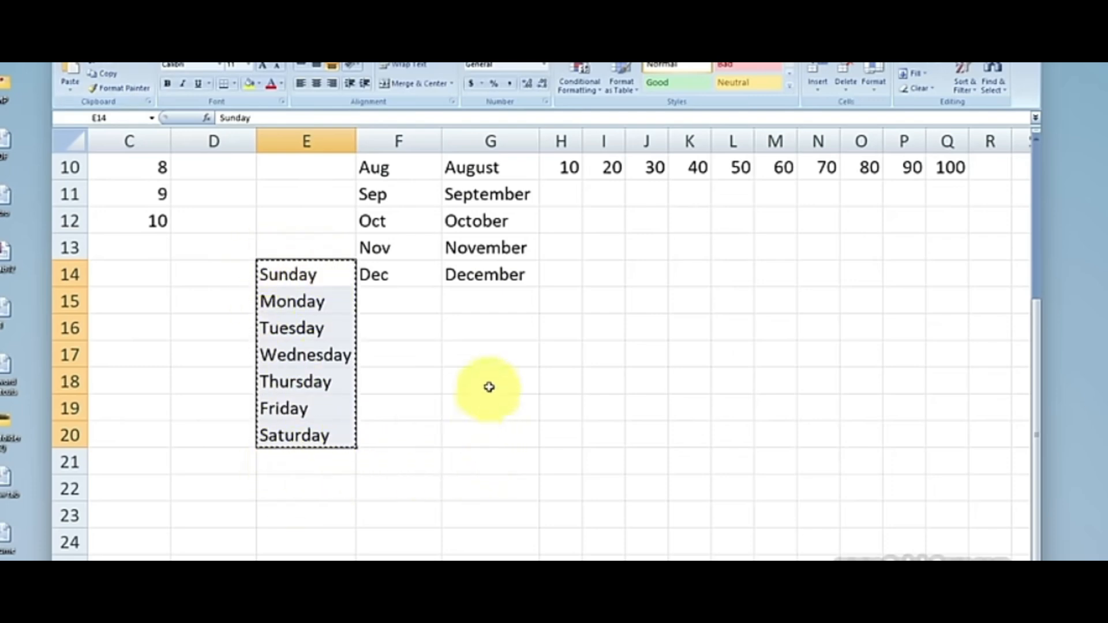
left_click(483, 352)
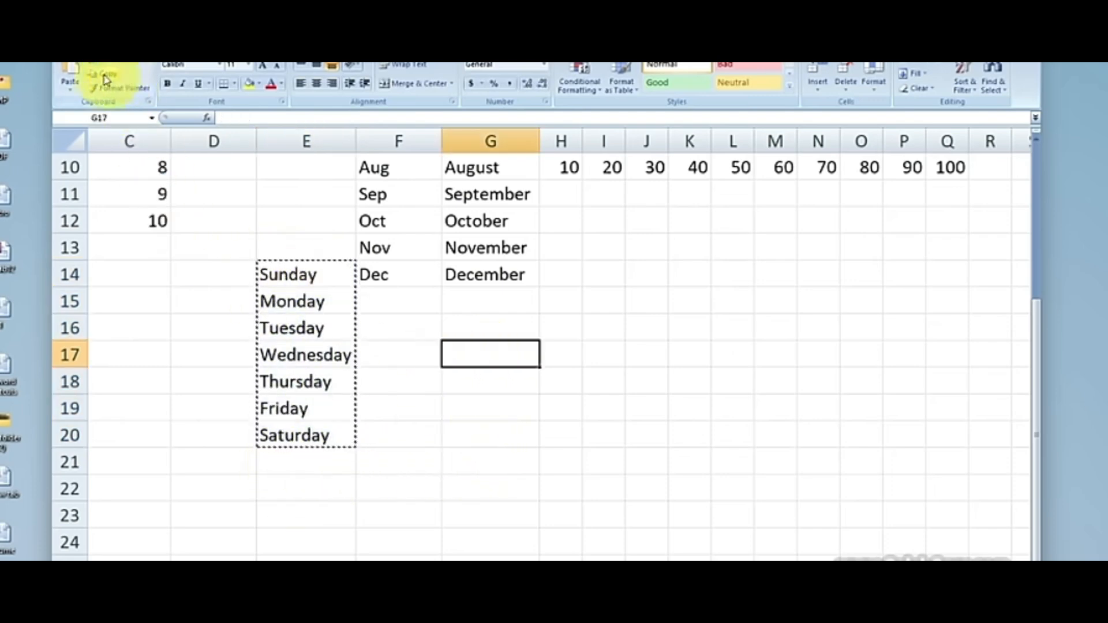
left_click(69, 70)
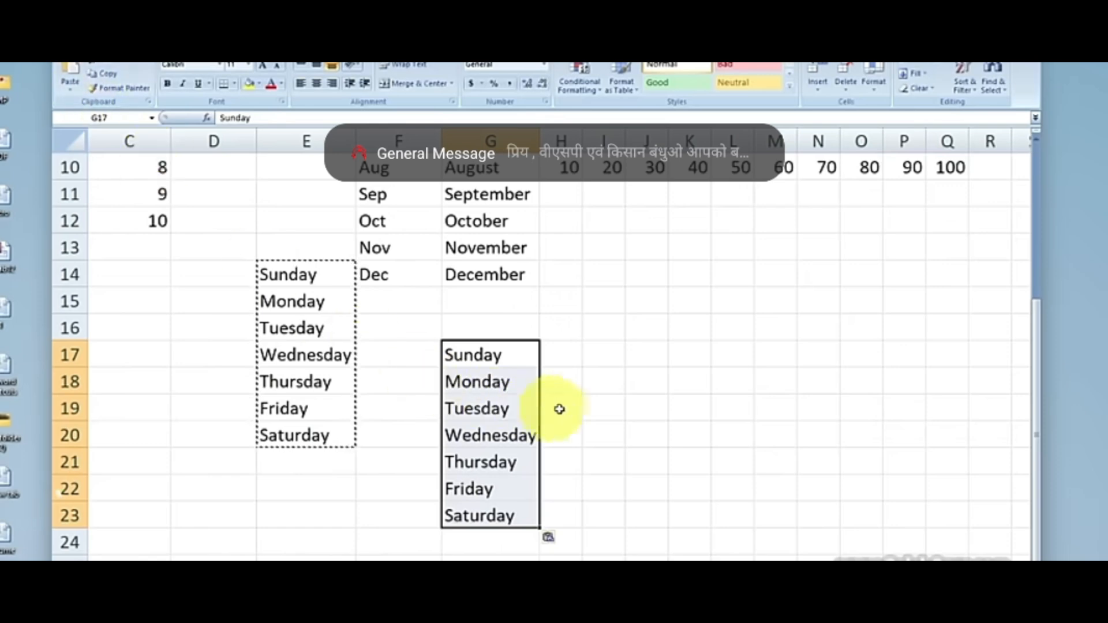
Step: Format the weekday names in E14:E20 as bold Arial Black and widen column E to fit Wednesday
scroll(427, 368, "up", 2)
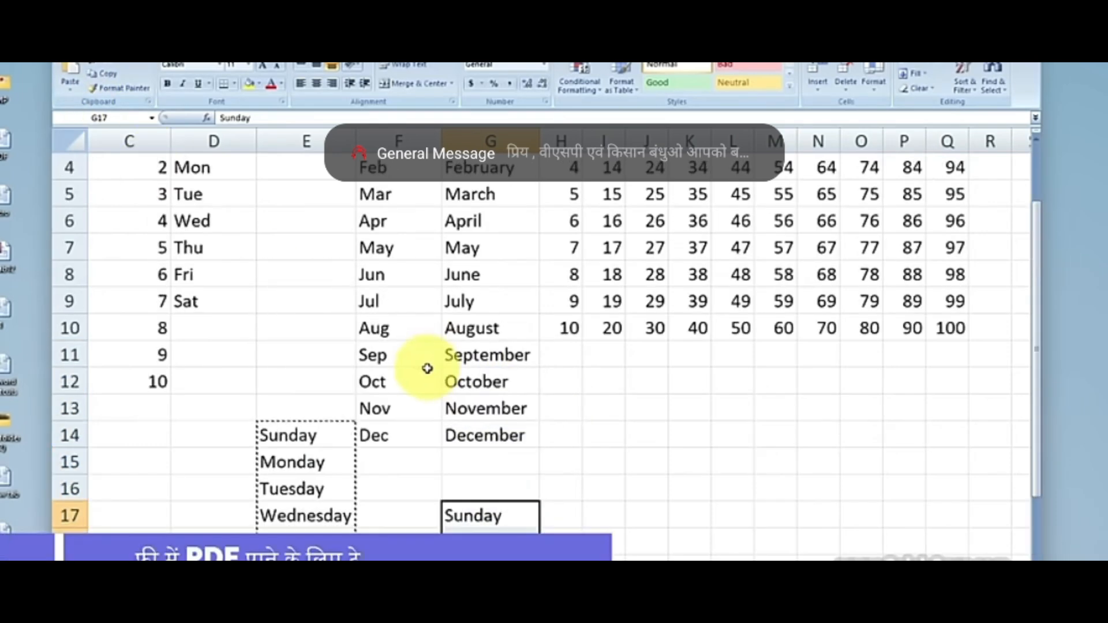
scroll(408, 430, "down", 1)
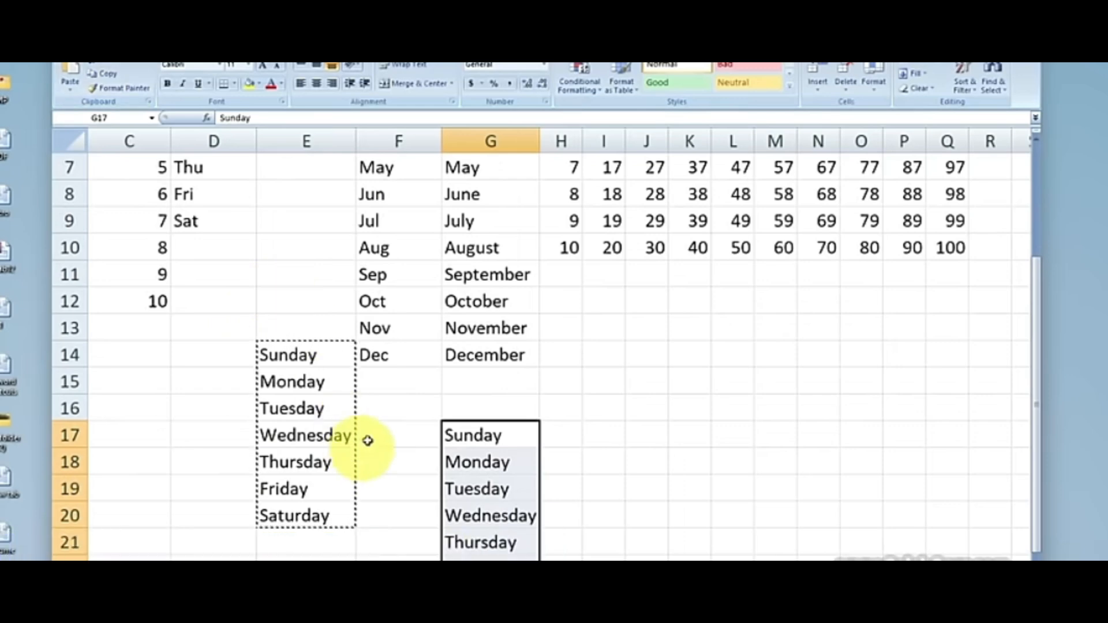
left_click(374, 415)
left_click(310, 353)
left_click_drag(311, 354, 312, 513)
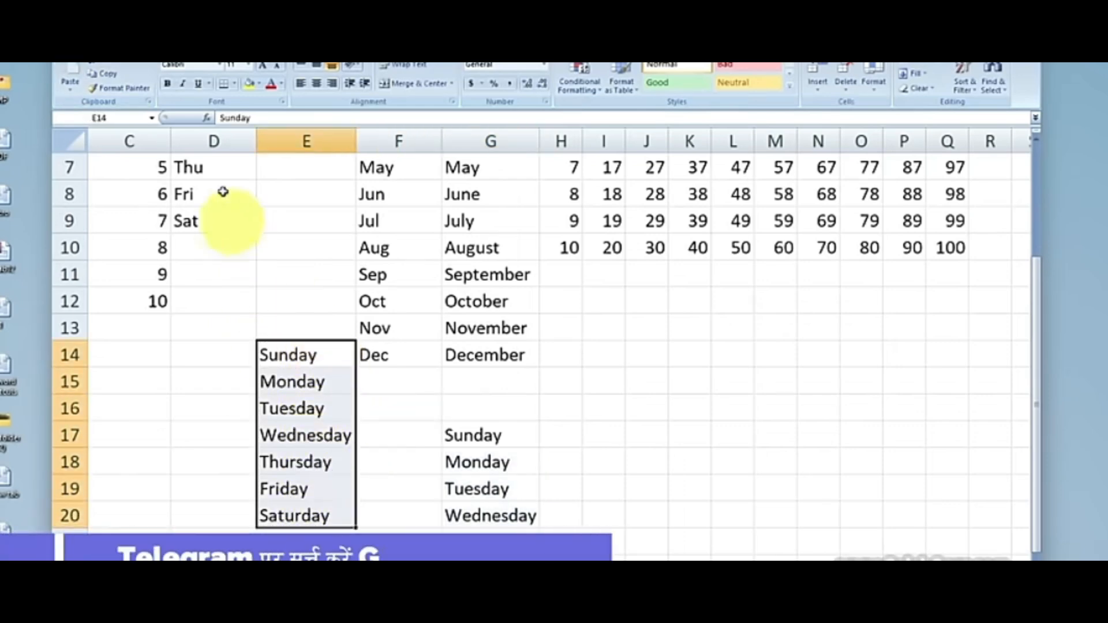
left_click(169, 86)
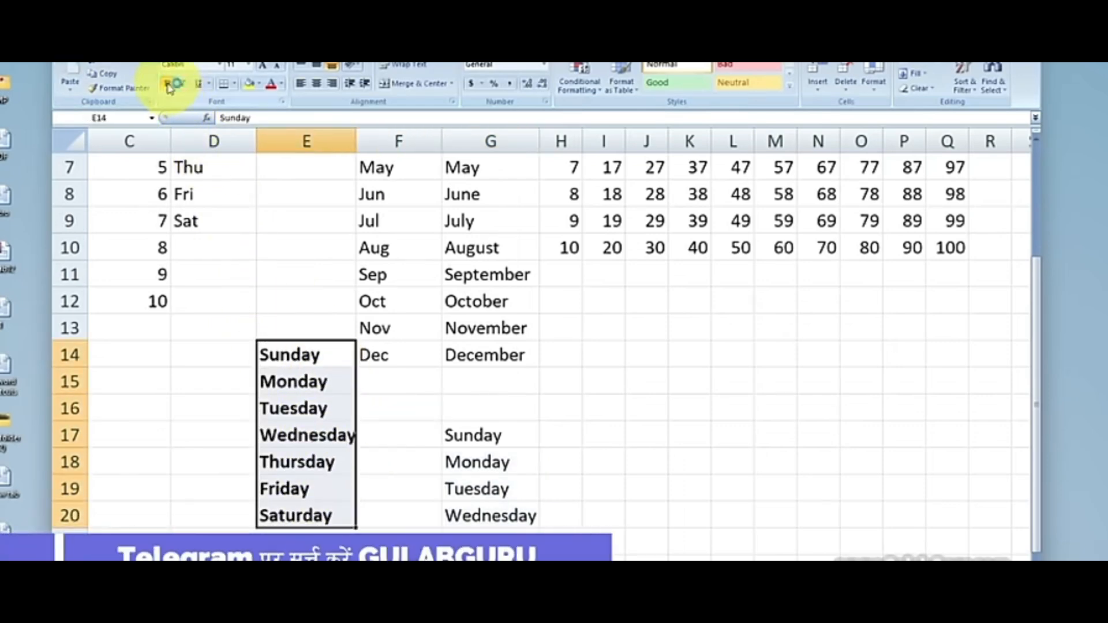
left_click(222, 68)
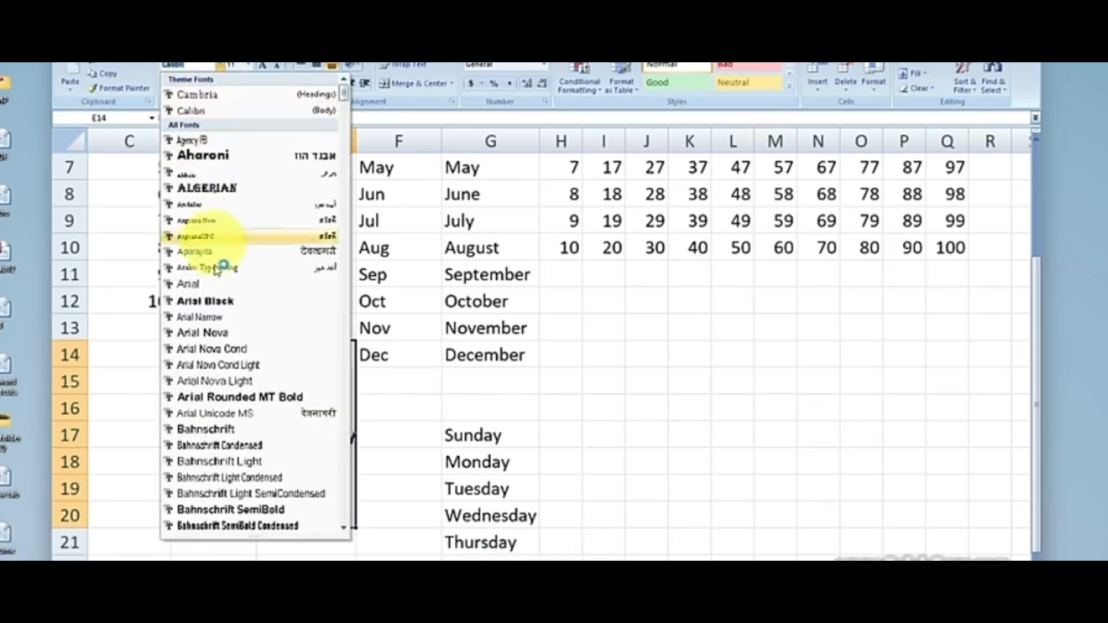
left_click(218, 301)
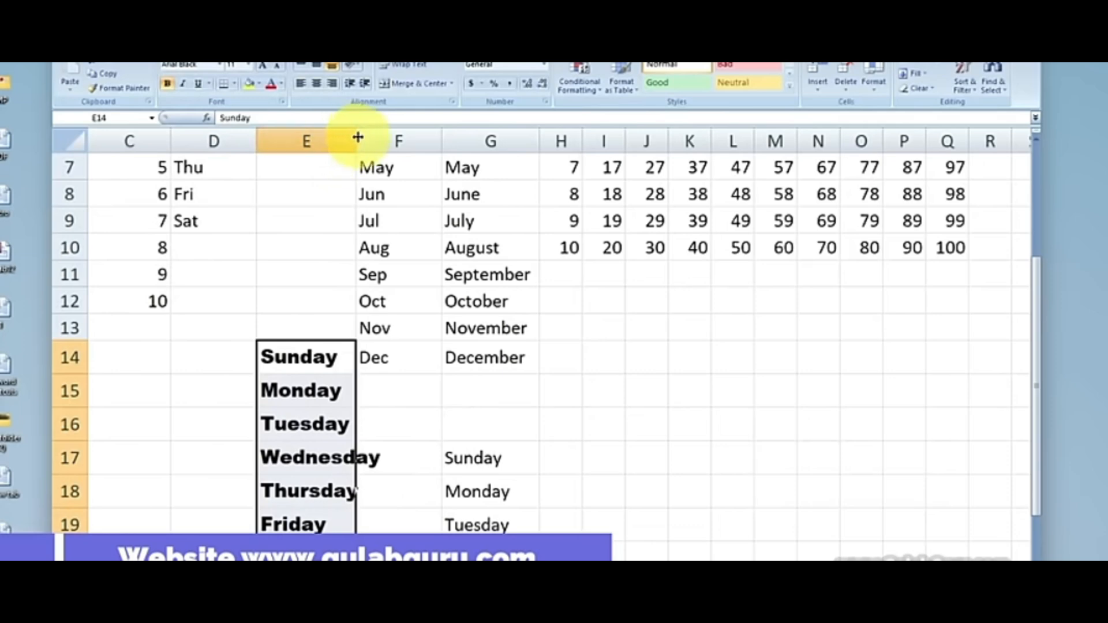
left_click_drag(353, 139, 382, 142)
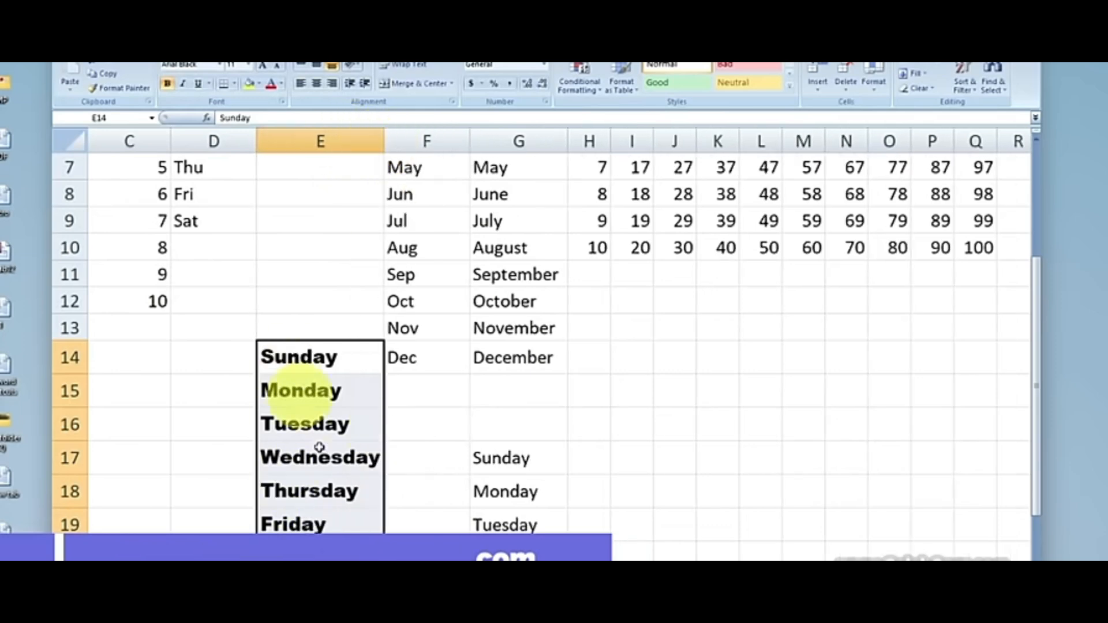
Step: Add borders around every cell in E14:E20 and set the text colour to red
left_click(234, 84)
left_click(250, 190)
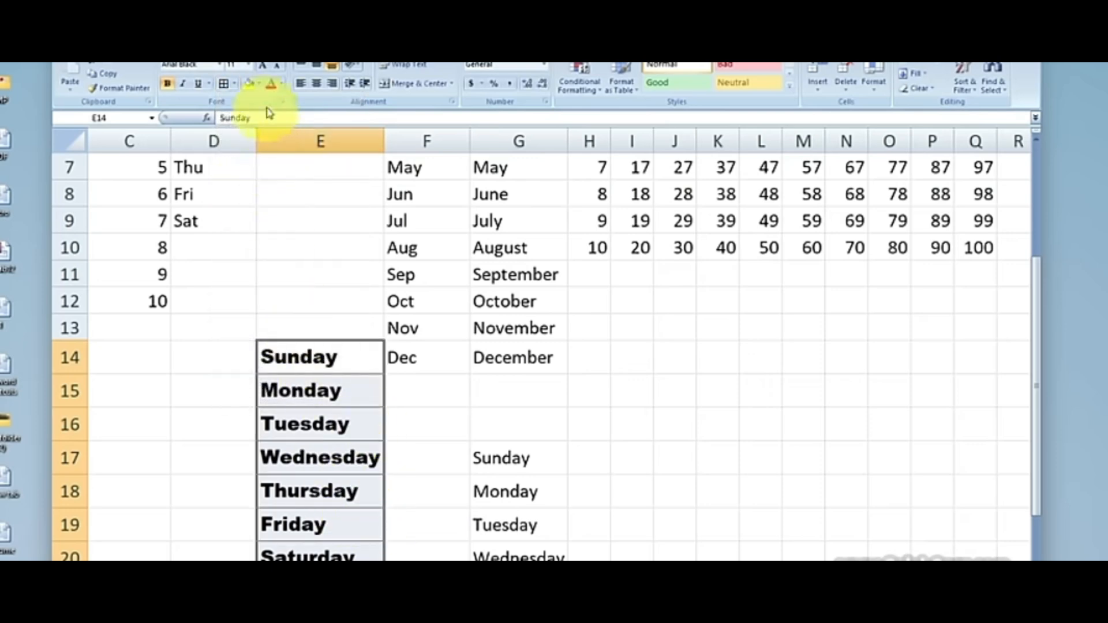
left_click(272, 87)
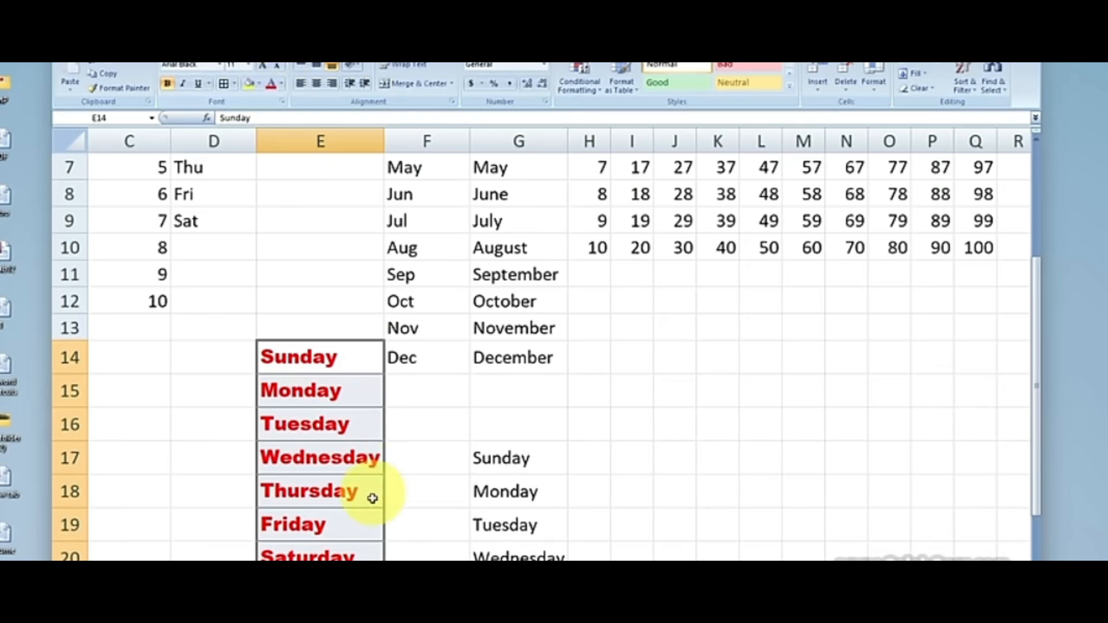
left_click(328, 356)
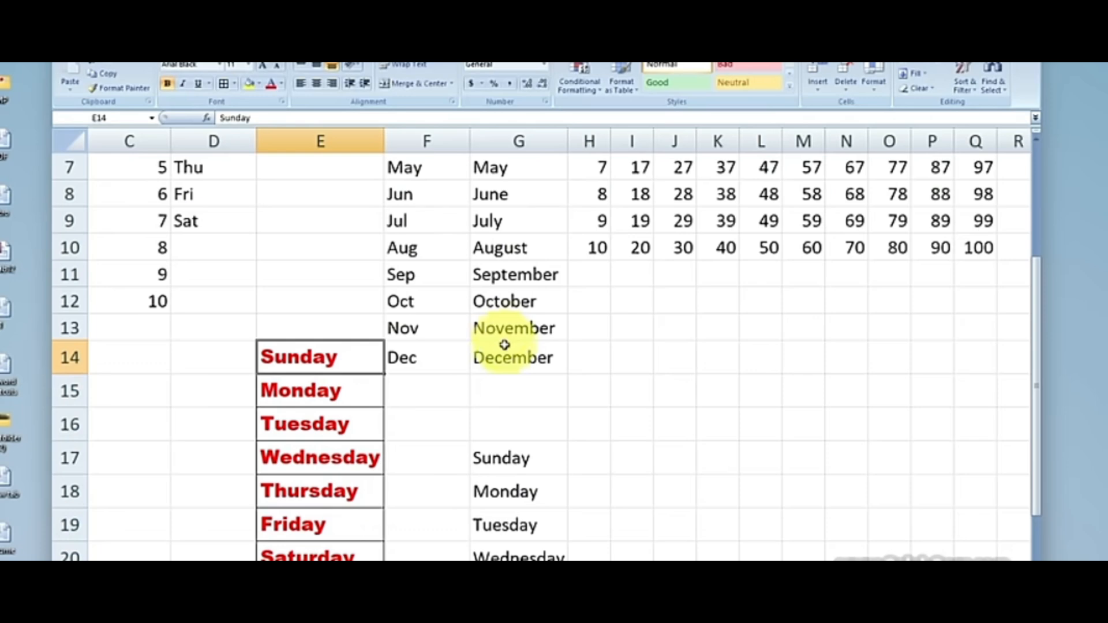
Step: Copy the formatting of Sunday in E14 onto the weekday names in G17:G23 with Format Painter
scroll(505, 344, "down", 2)
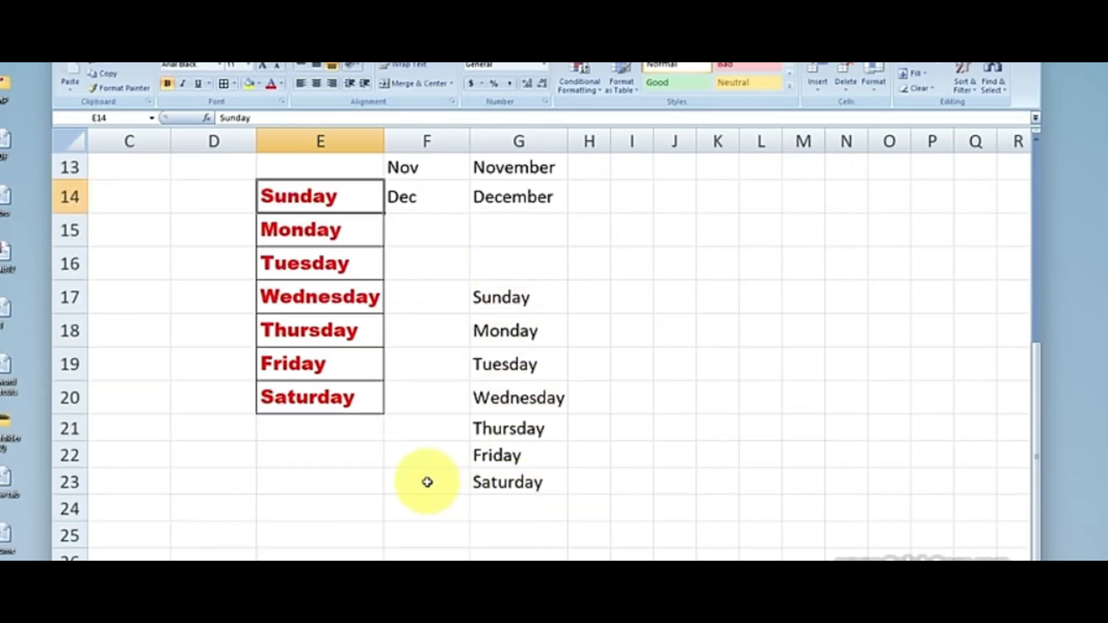
scroll(427, 481, "up", 2)
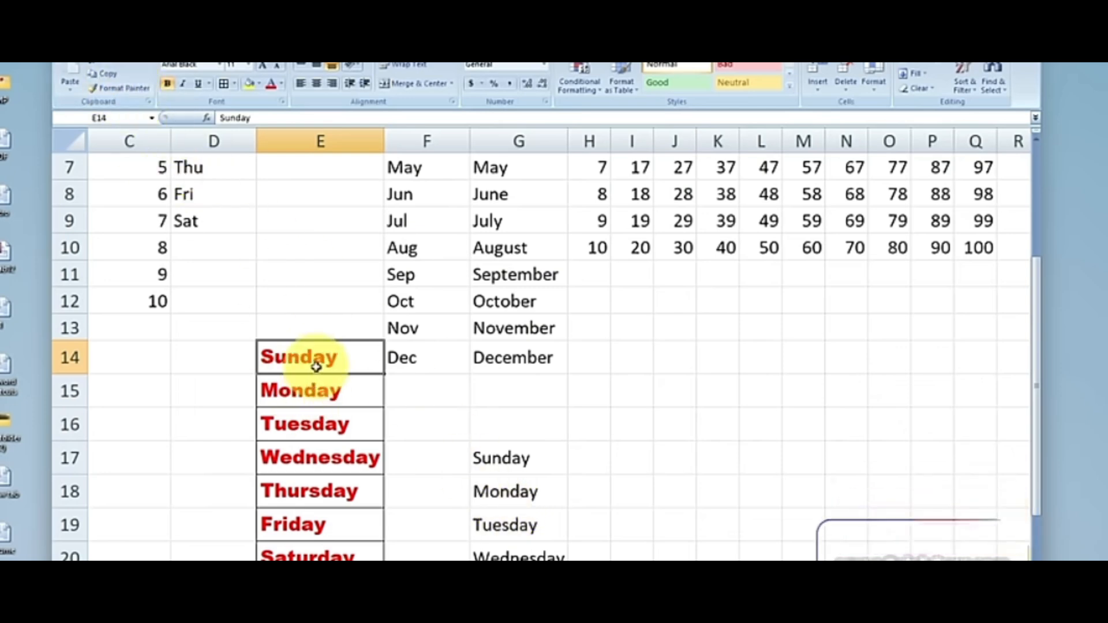
left_click(126, 90)
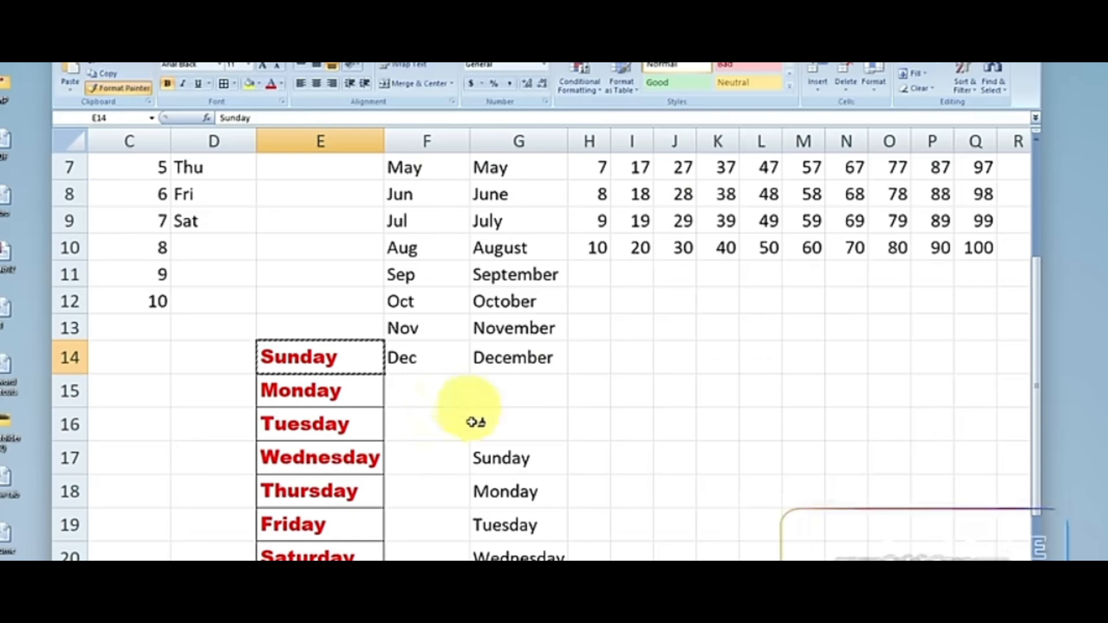
scroll(508, 406, "down", 2)
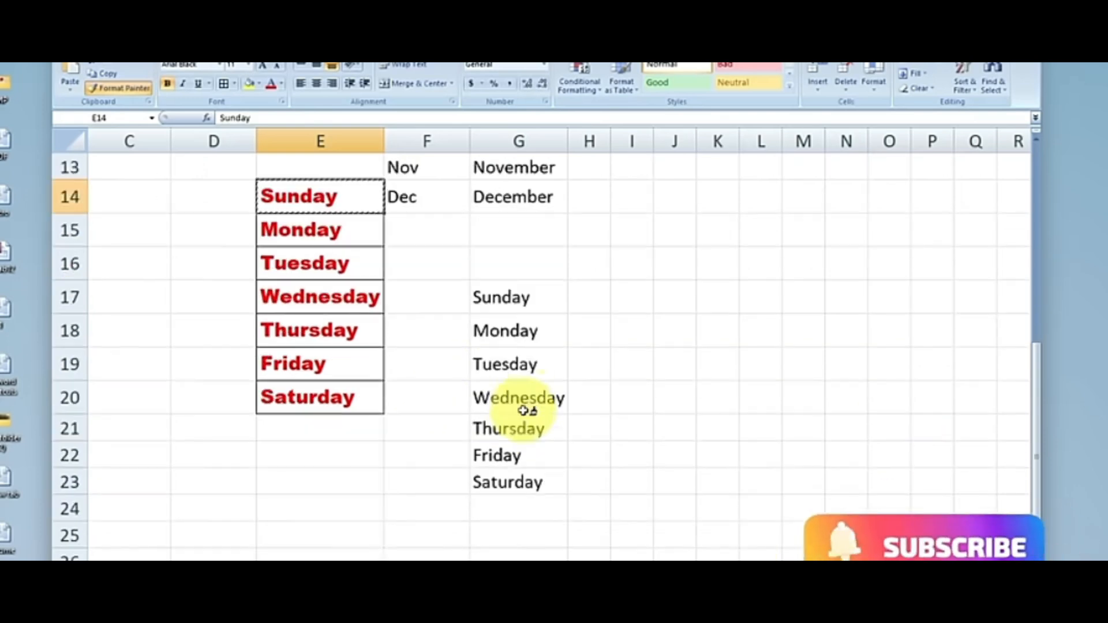
left_click(482, 305)
left_click_drag(484, 312, 518, 479)
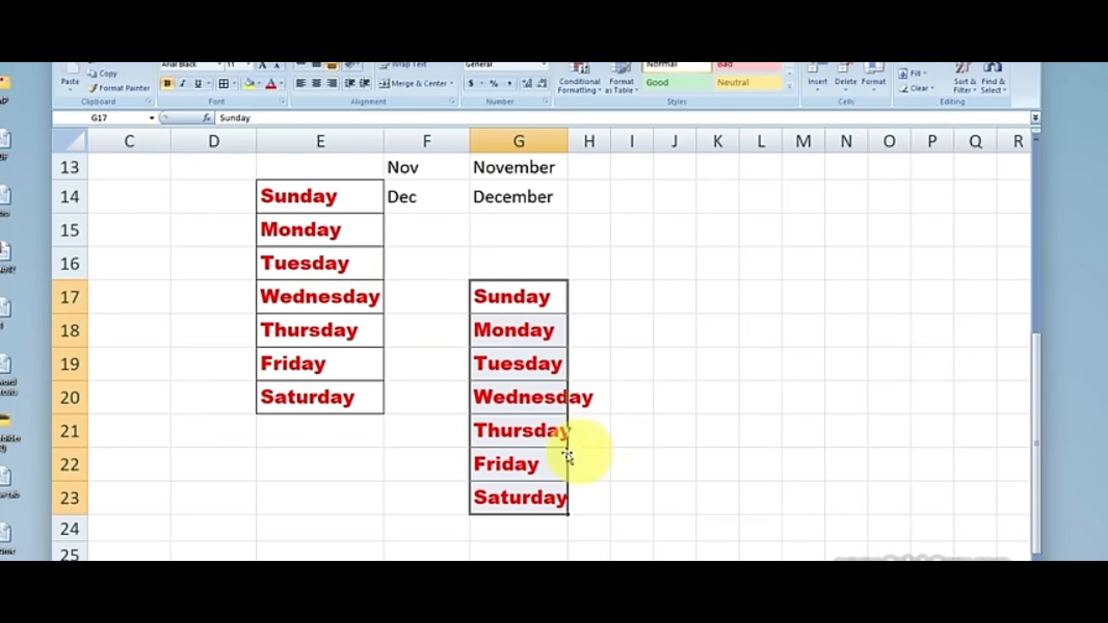
Step: Change the font of the abbreviated month names in F3:F14 to Arial Rounded MT Bold
scroll(531, 440, "up", 3)
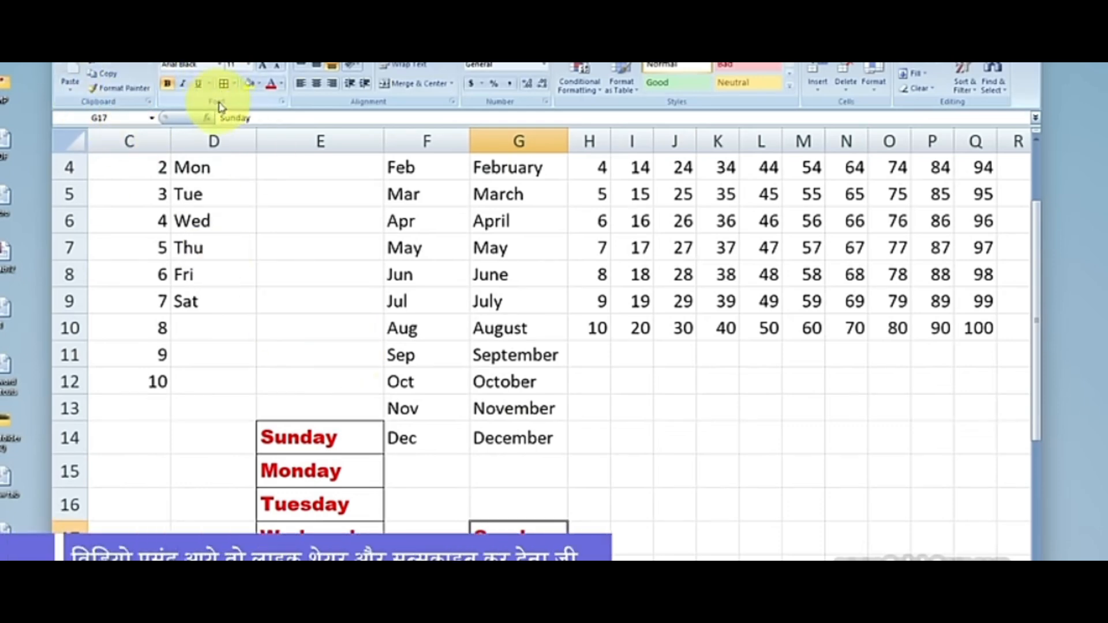
scroll(369, 430, "up", 1)
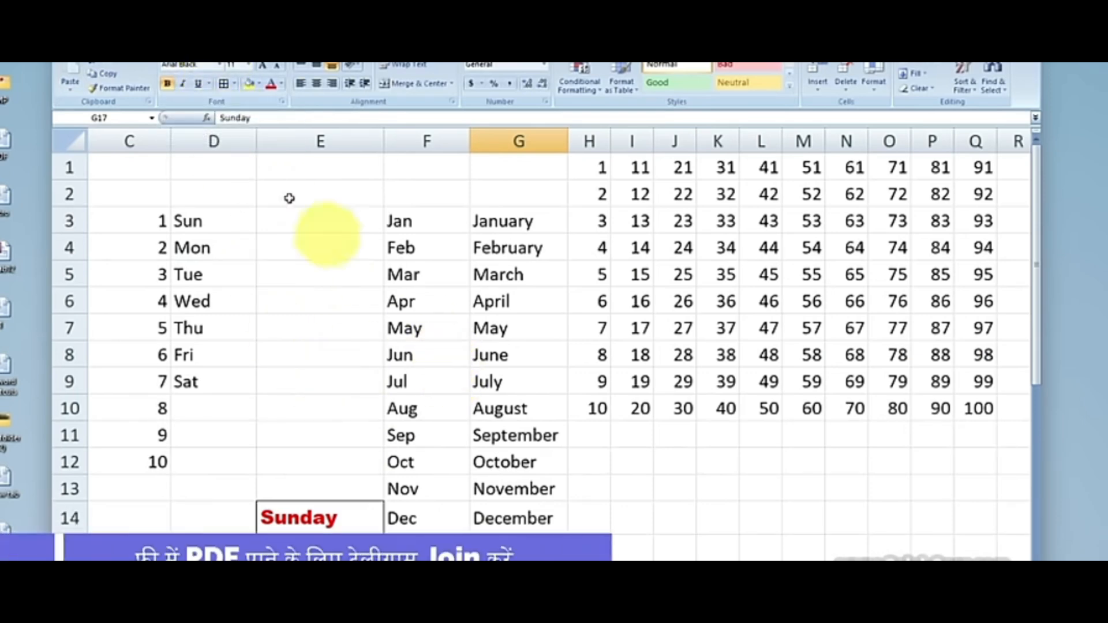
left_click_drag(393, 220, 412, 511)
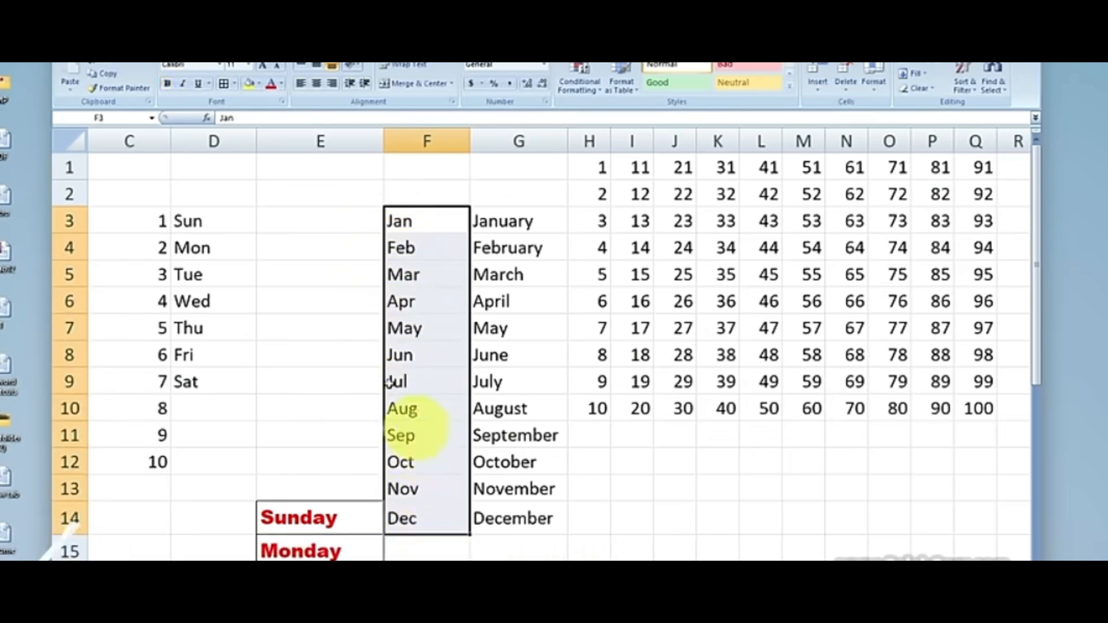
left_click(221, 66)
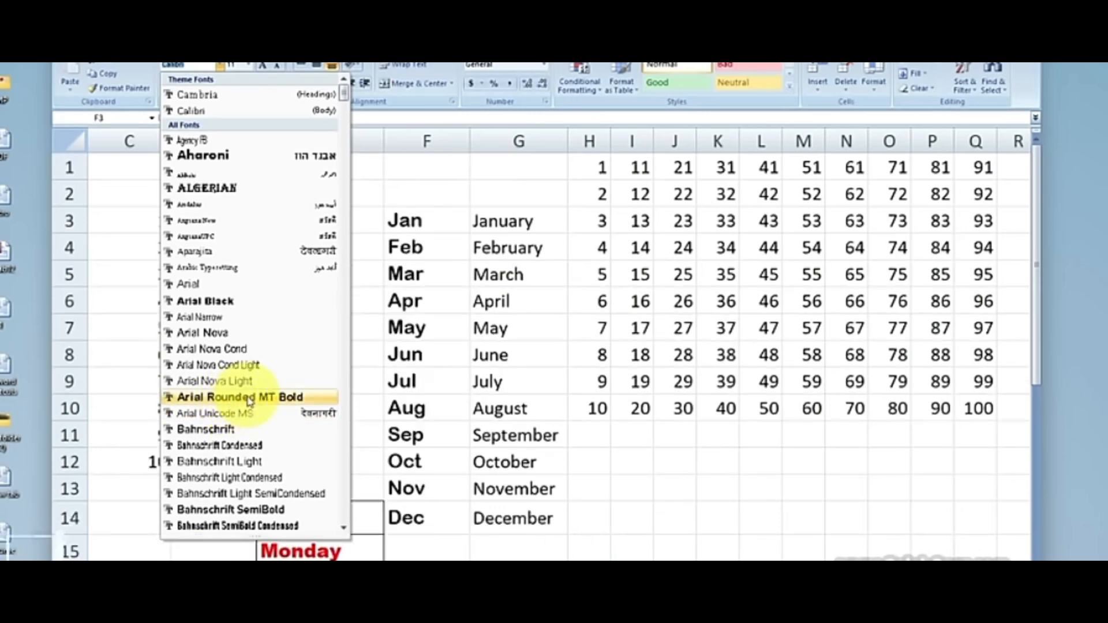
left_click(249, 398)
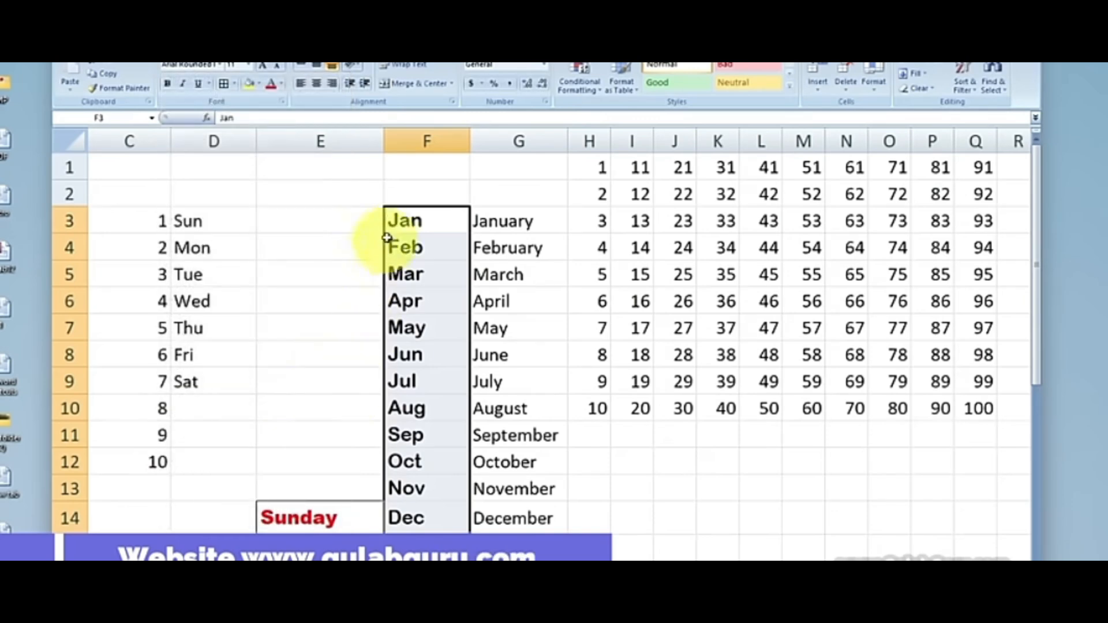
Step: Set the abbreviated month names in F3:F14 to font size 20, shrink them stepwise to 12 and enlarge them to 14
left_click(249, 66)
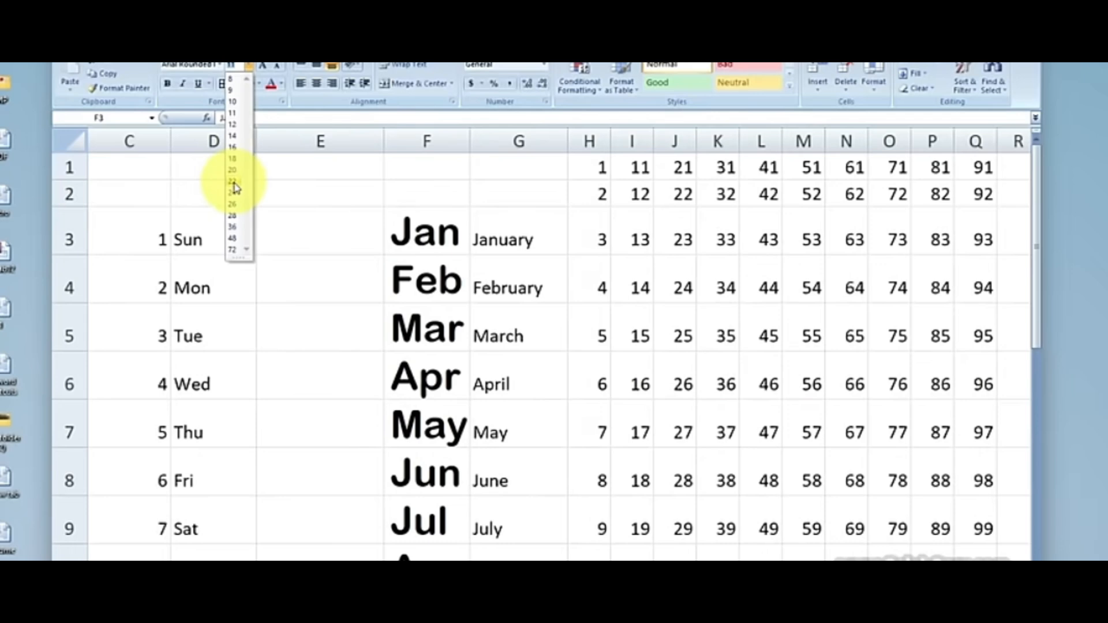
left_click(232, 170)
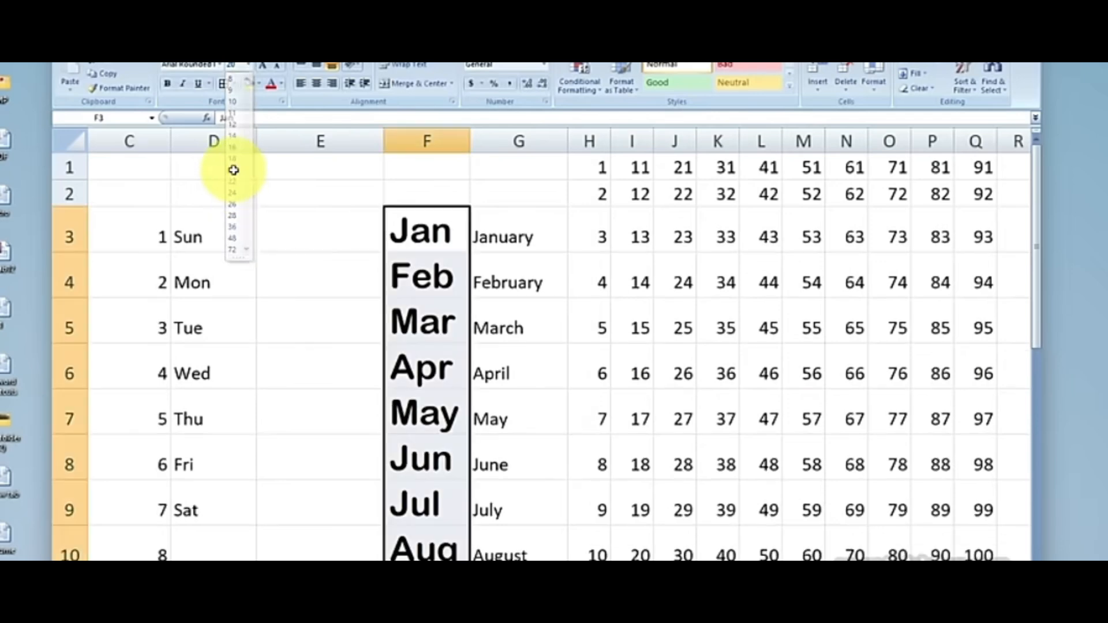
left_click(276, 68)
left_click(277, 68)
left_click(276, 68)
left_click(277, 68)
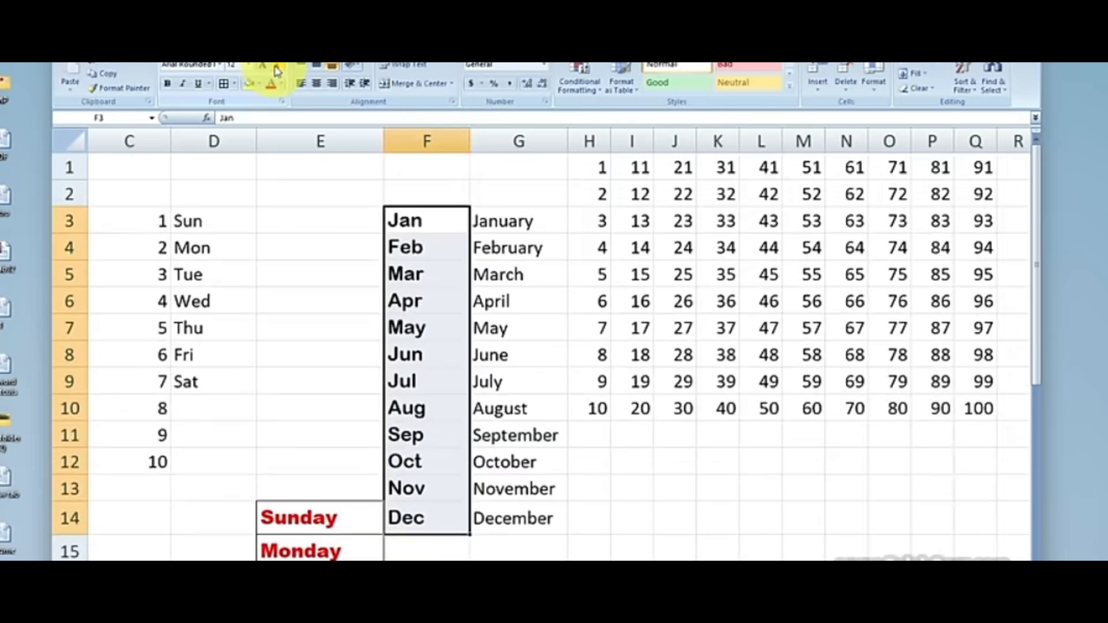
left_click(264, 70)
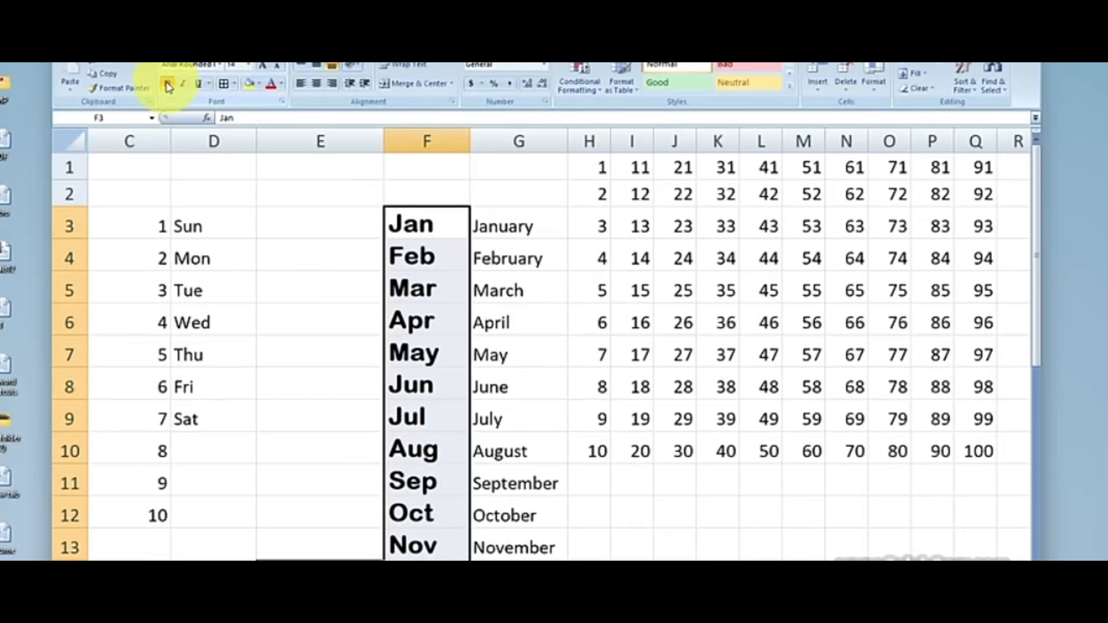
Step: Make the abbreviated month names in F3:F14 bold and italic, with a single underline changed to a double underline
left_click(183, 86)
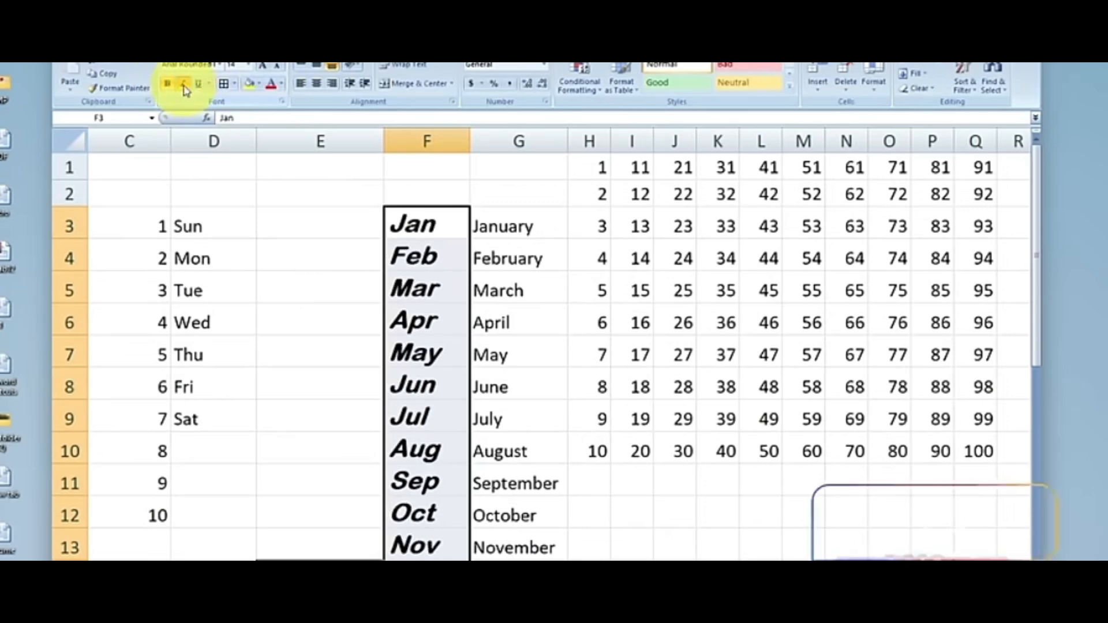
left_click(199, 86)
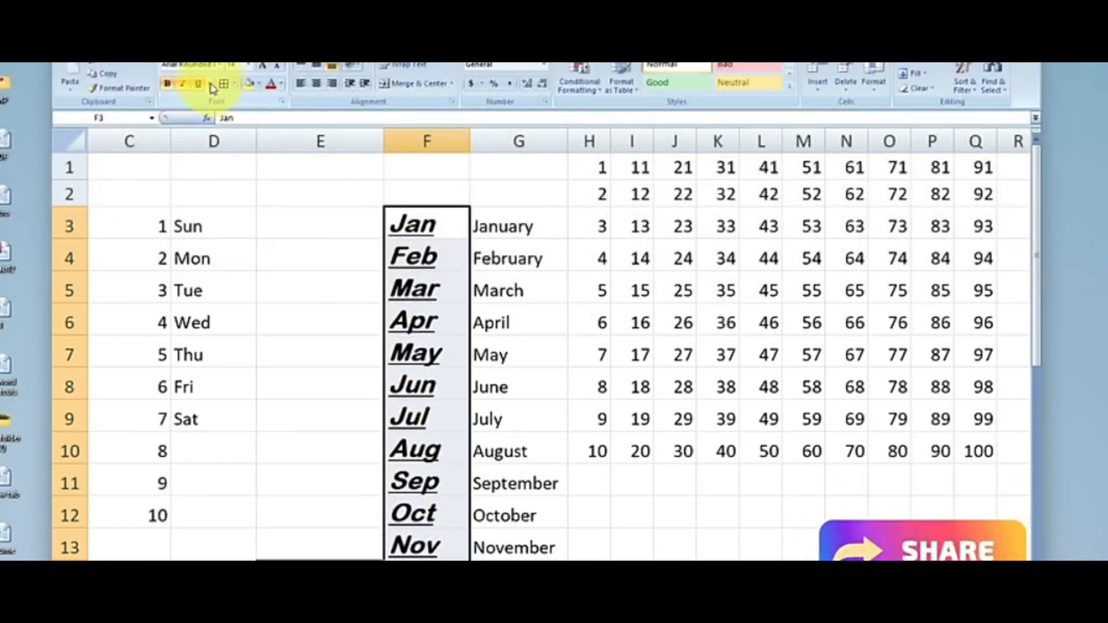
left_click(210, 85)
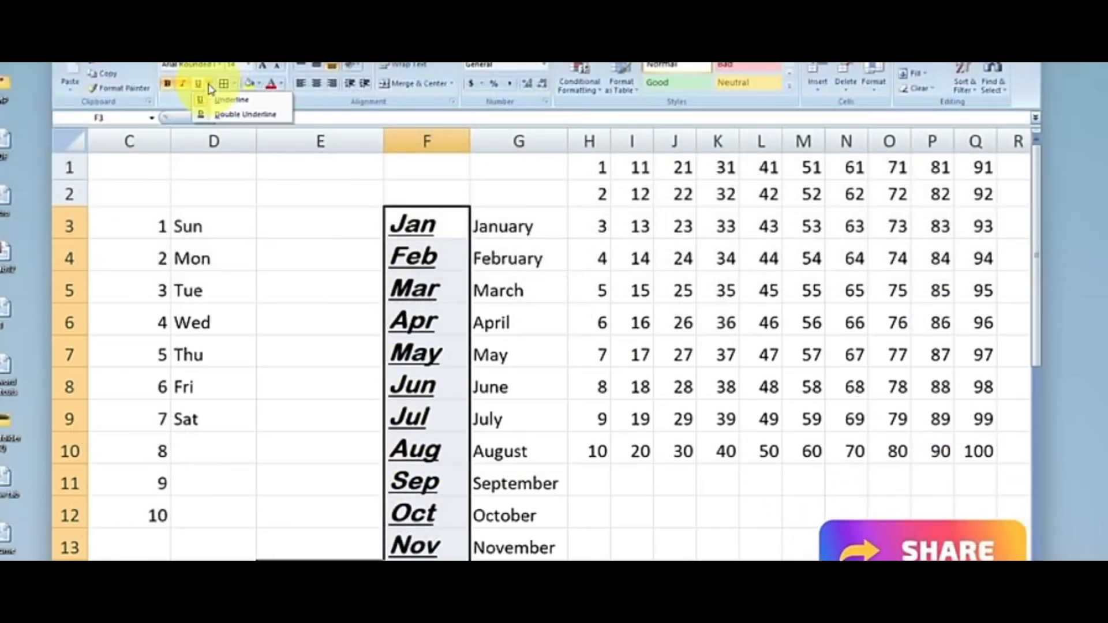
left_click(231, 114)
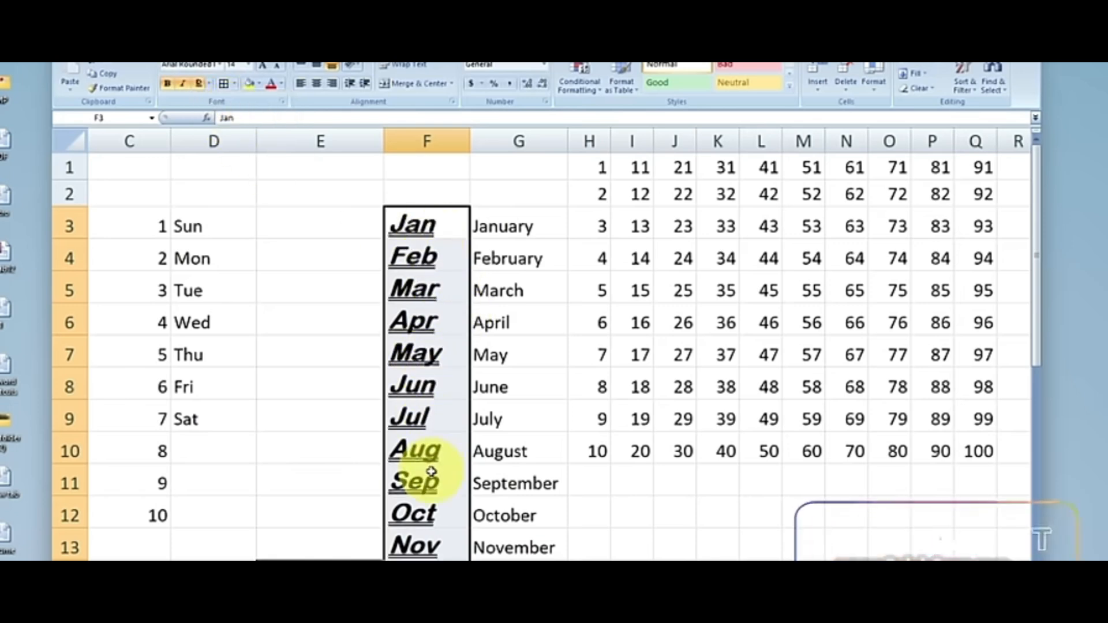
Step: Remove the double underline, italic and bold from the abbreviated month names in F3:F14 and deselect the range
left_click(200, 86)
left_click(184, 85)
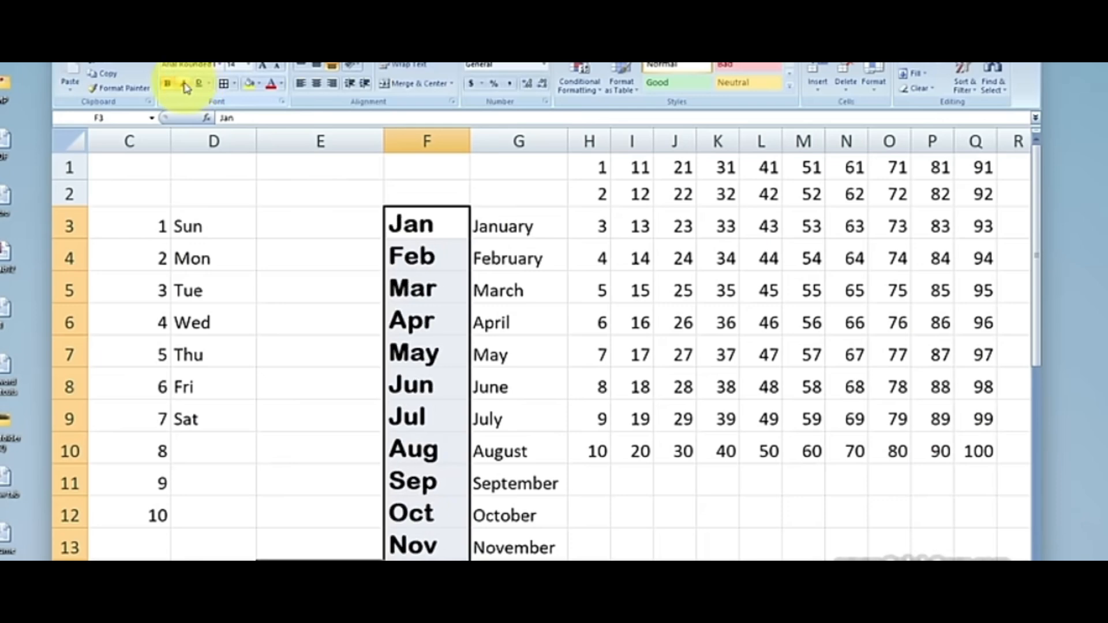
left_click(168, 87)
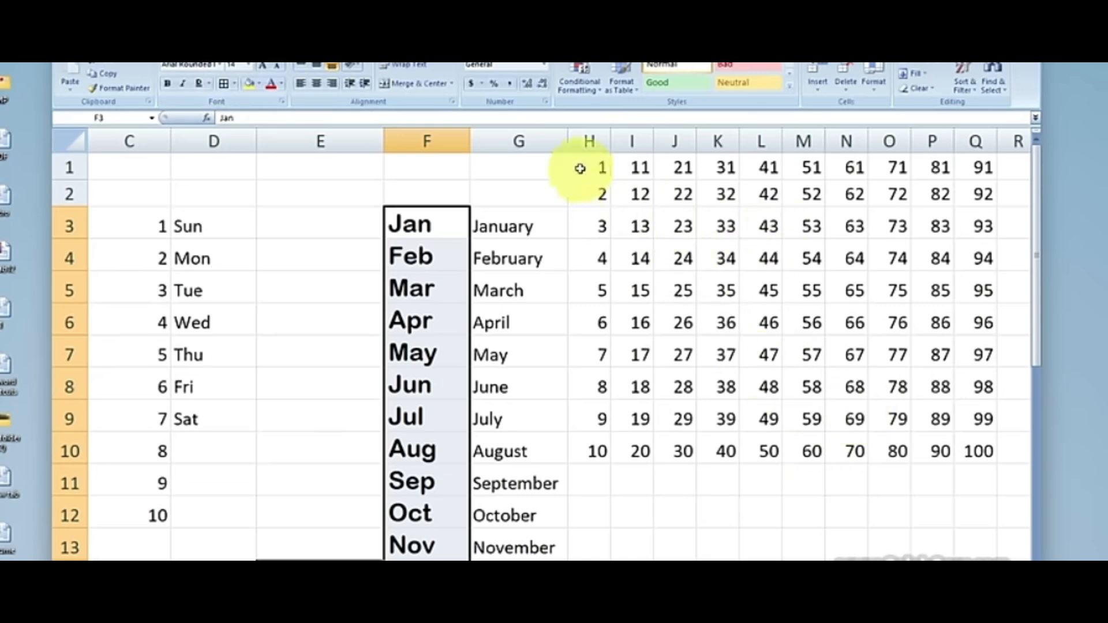
left_click(714, 473)
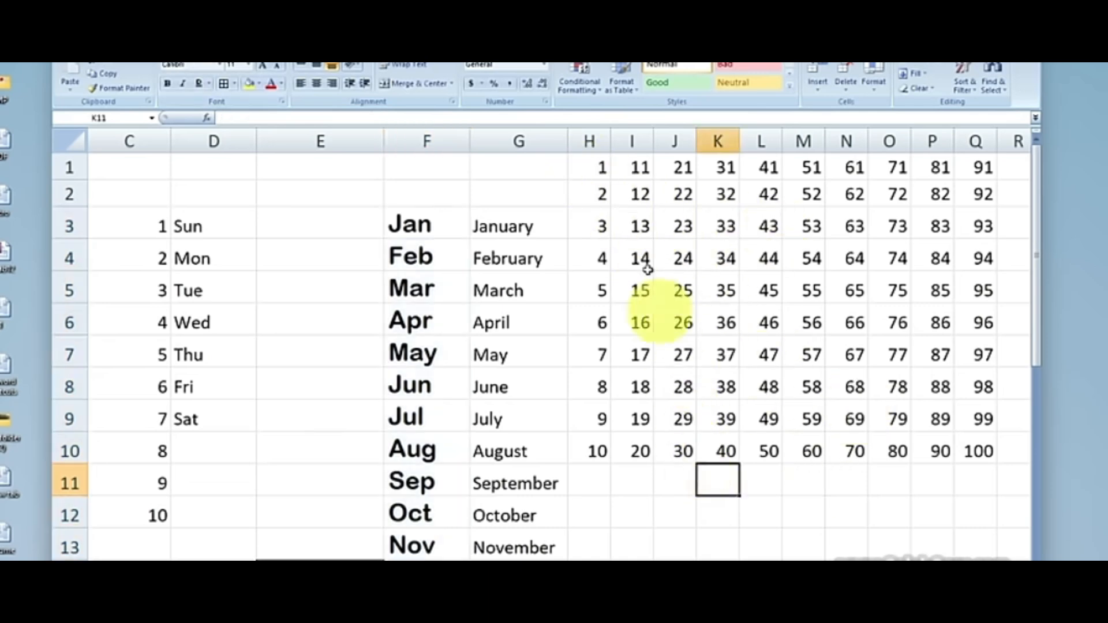
scroll(637, 308, "down", 2)
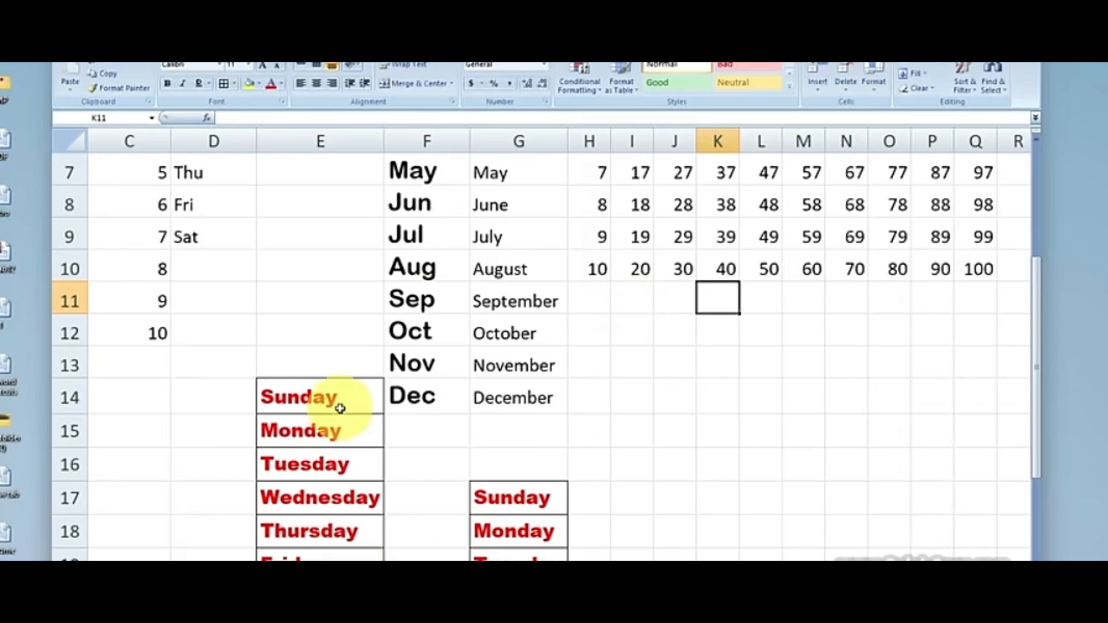
scroll(774, 507, "up", 1)
scroll(774, 507, "up", 1)
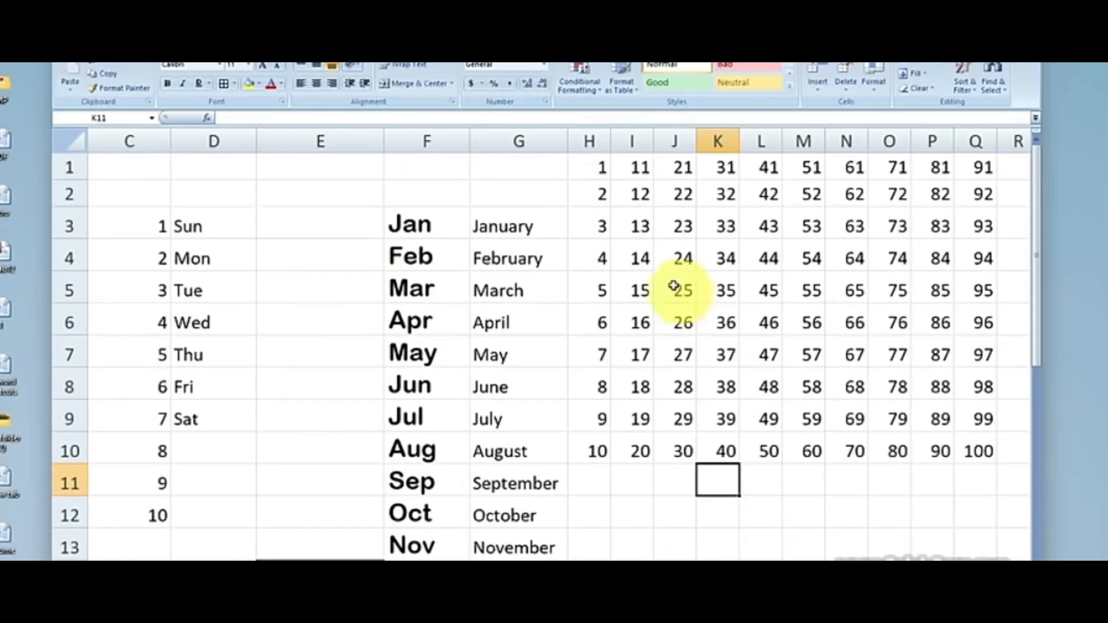